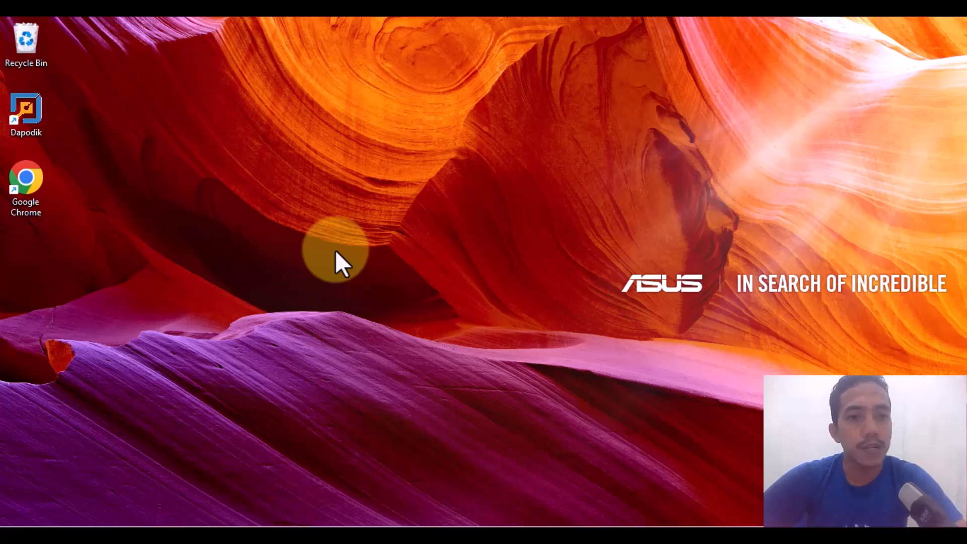
right_click(335, 251)
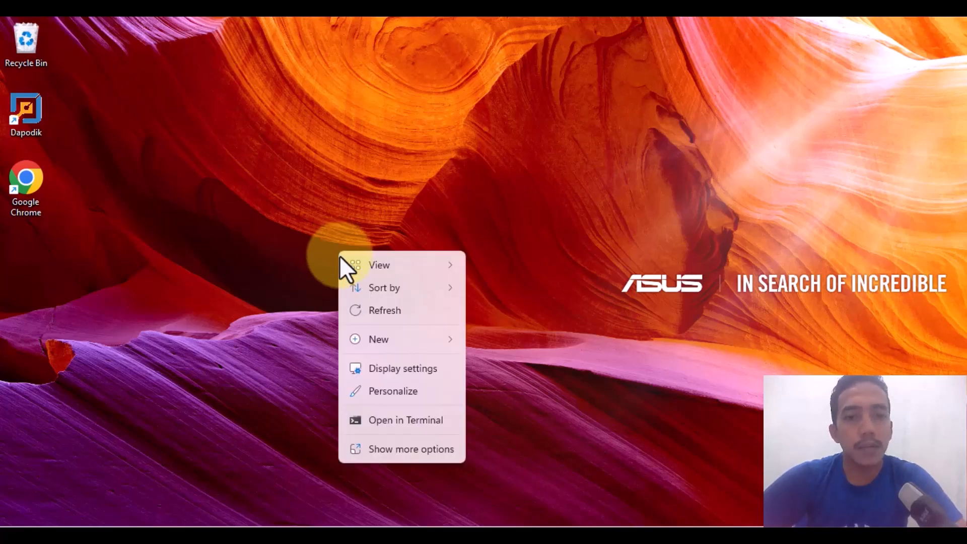
left_click(385, 316)
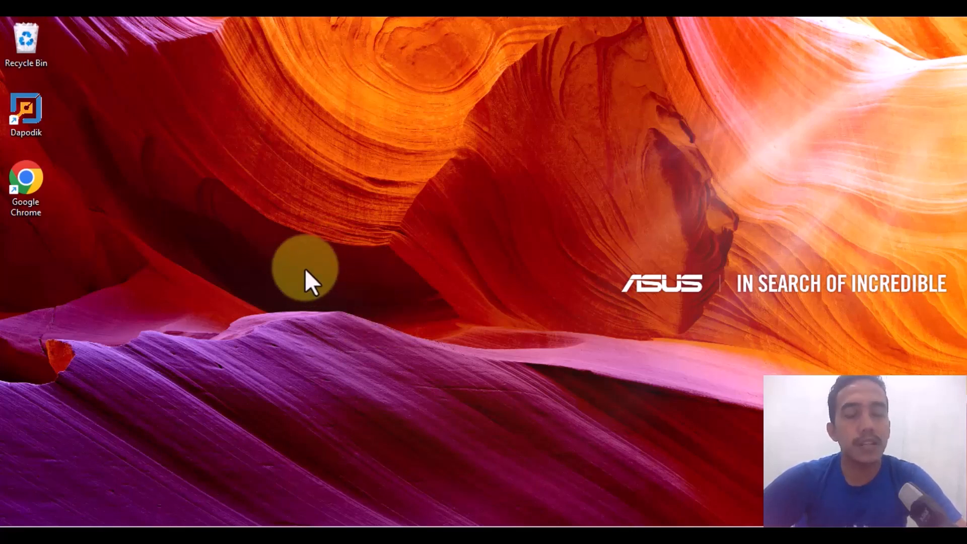
right_click(314, 229)
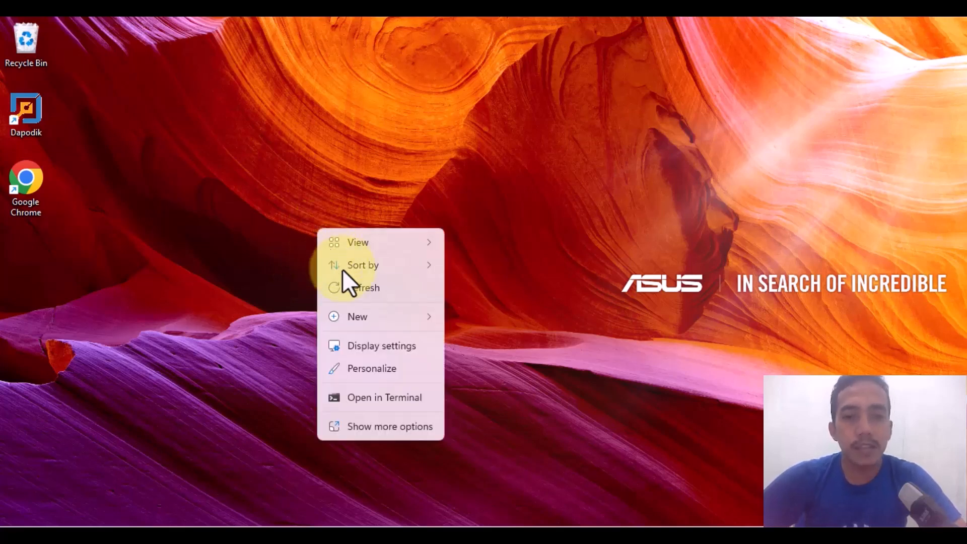
left_click(349, 287)
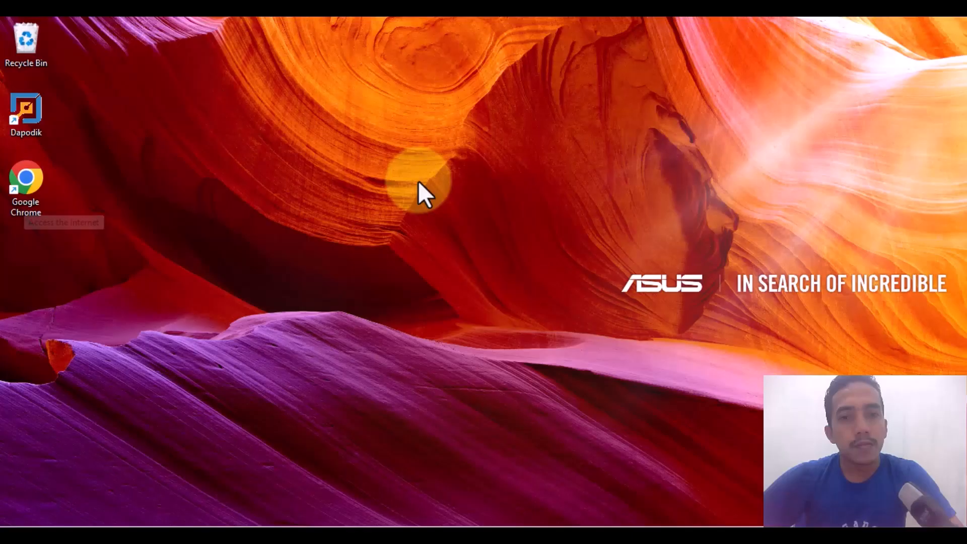
Step: Open Google Chrome from the desktop and maximize its window
double_click(38, 193)
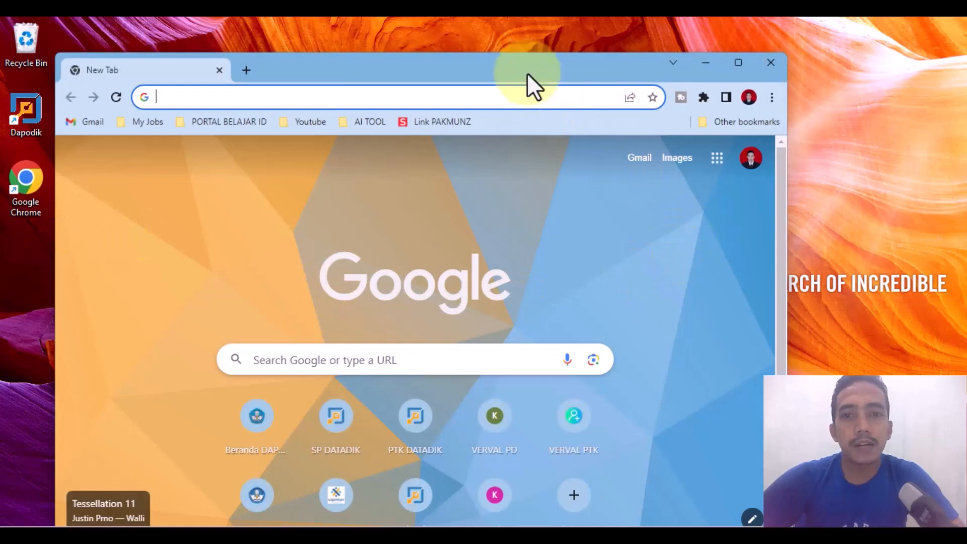
left_click_drag(527, 73, 594, 30)
left_click(792, 28)
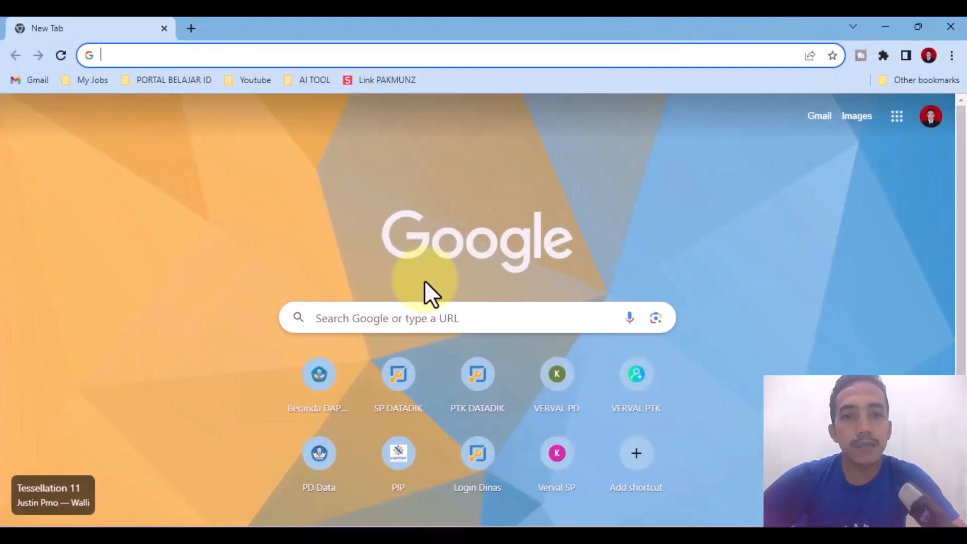
Step: Search Google for "anbk" and open the ANBK site at anbk.kemdikbud.go.id from the results
left_click(421, 315)
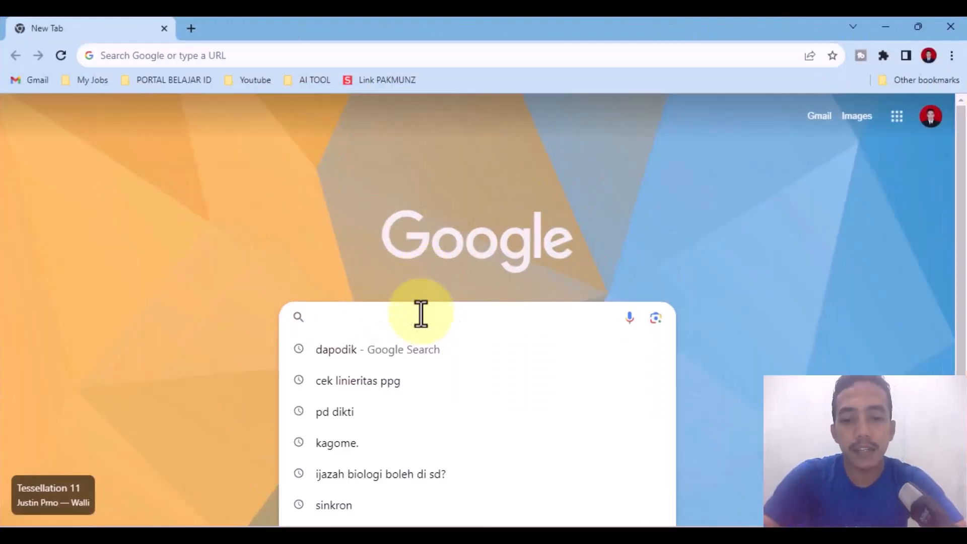
type("ank")
key("BackSpace")
key("BackSpace")
type("bk")
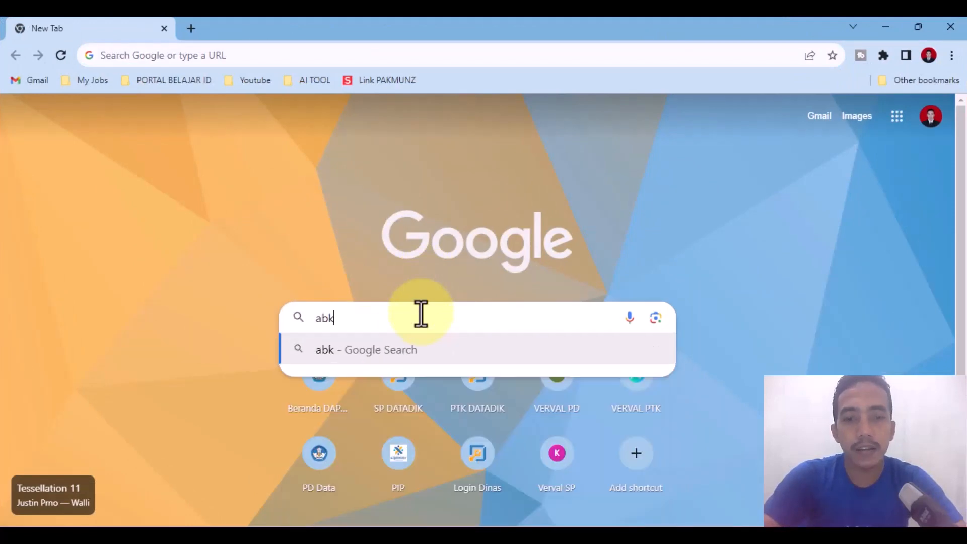
key("BackSpace")
key("BackSpace")
type("nbk")
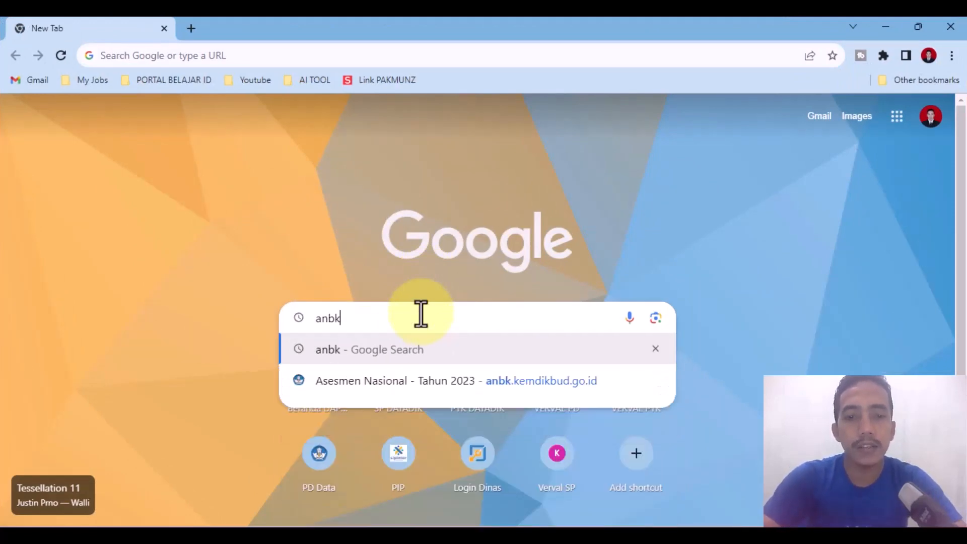
key("Return")
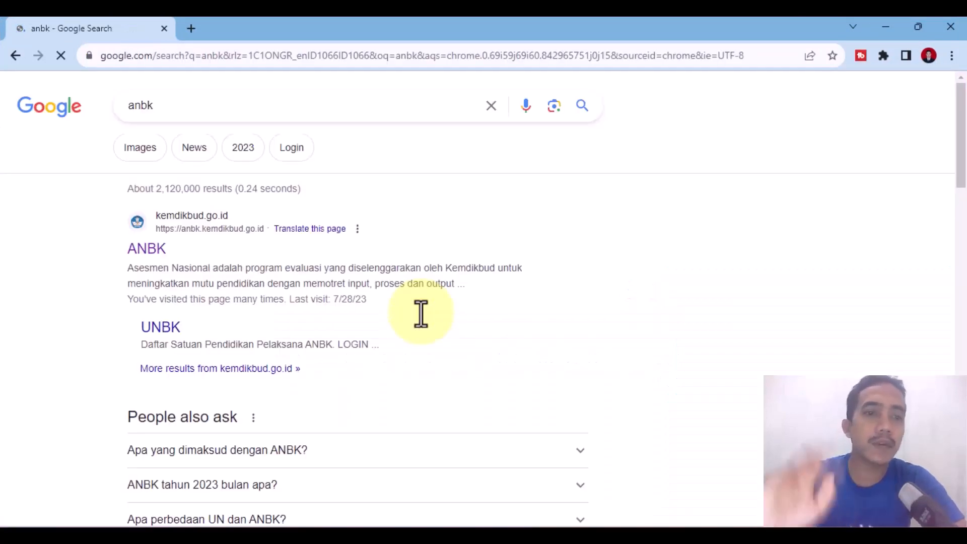
left_click(147, 255)
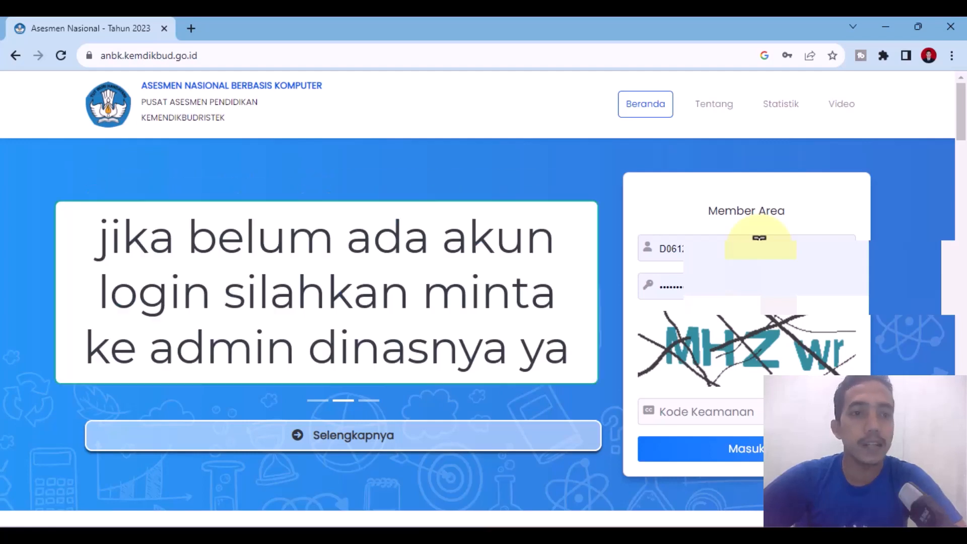
left_click(759, 239)
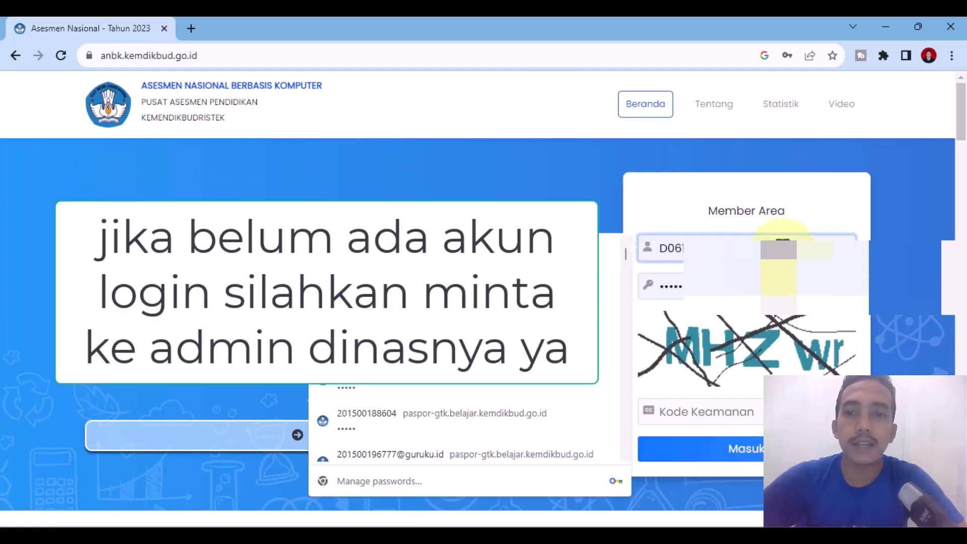
left_click_drag(759, 239, 638, 249)
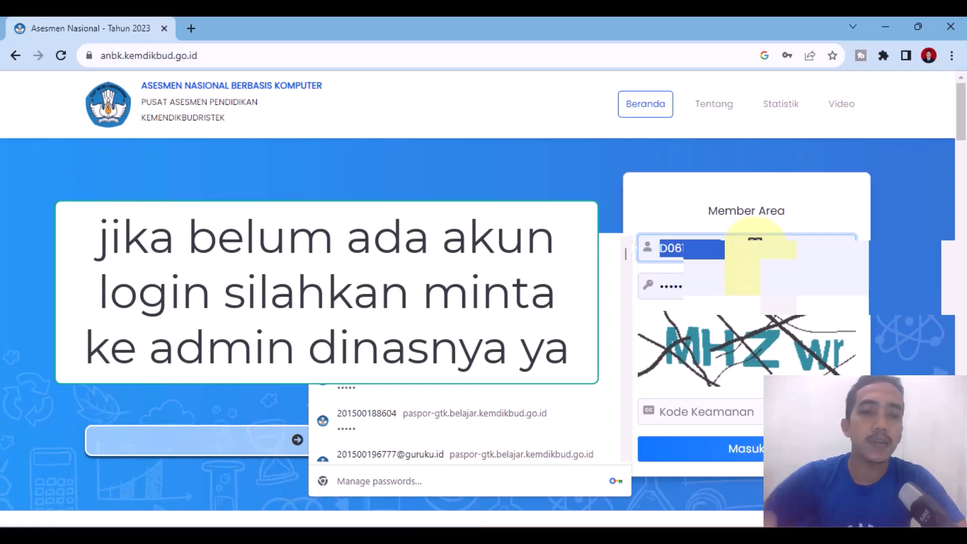
left_click(830, 214)
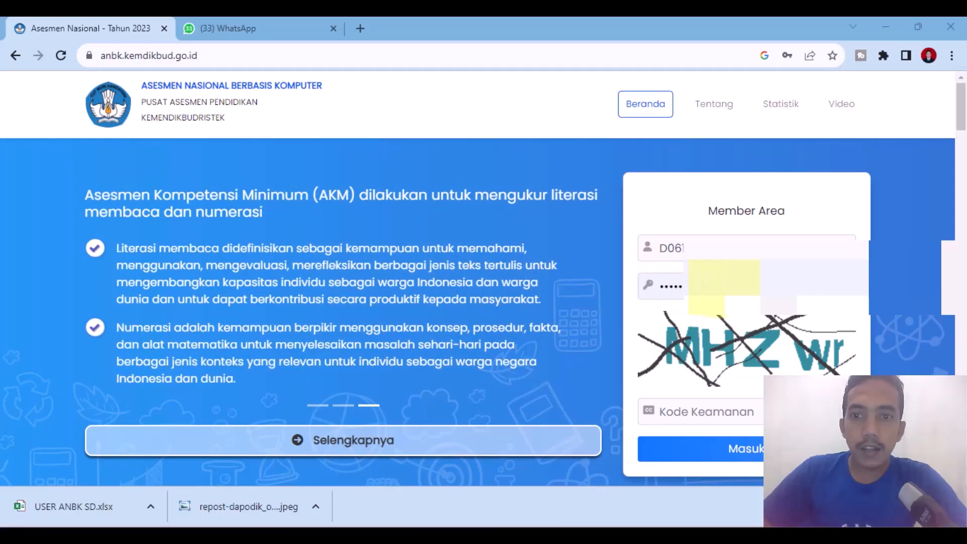
Step: Replace the Member Area password with the account password, enter the security code shown in the captcha image, and log in
left_click_drag(650, 285, 725, 286)
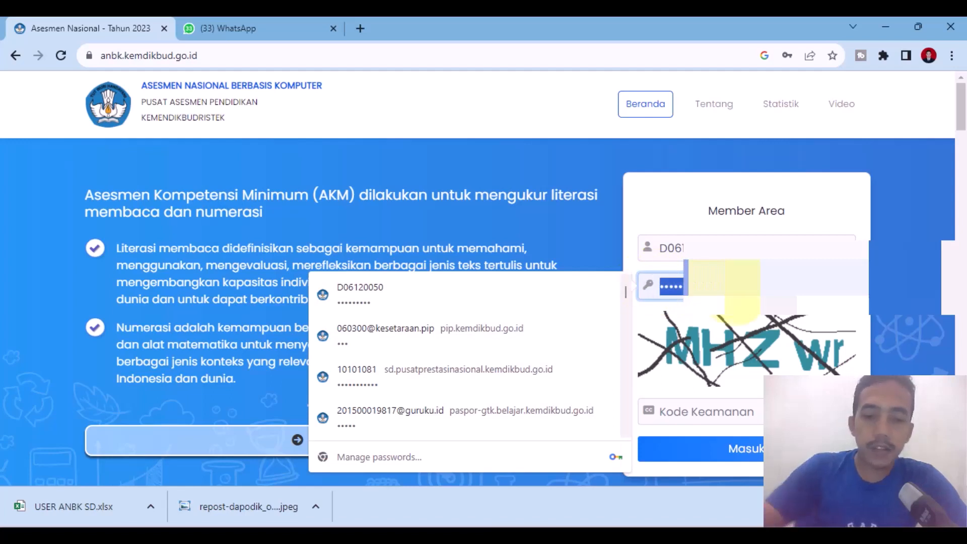
key("ctrl+v")
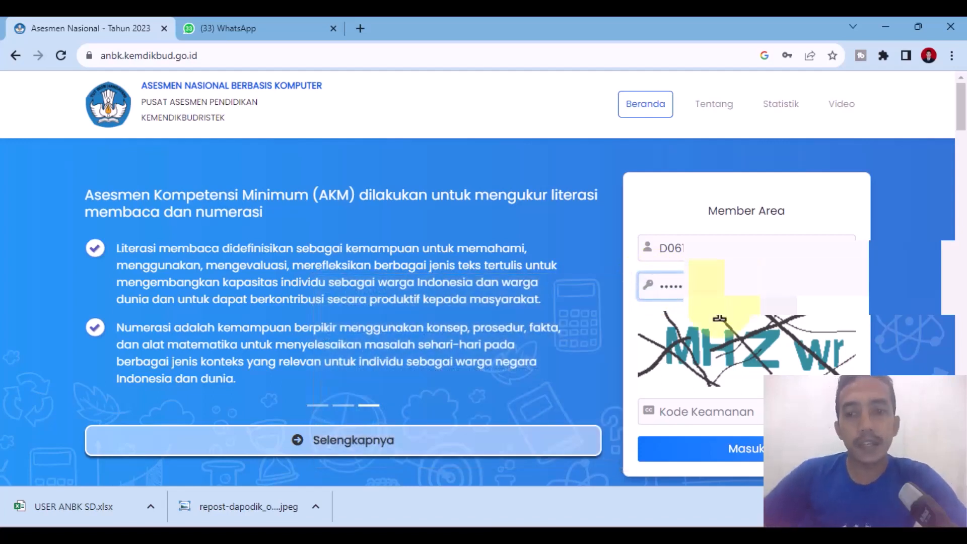
left_click(699, 418)
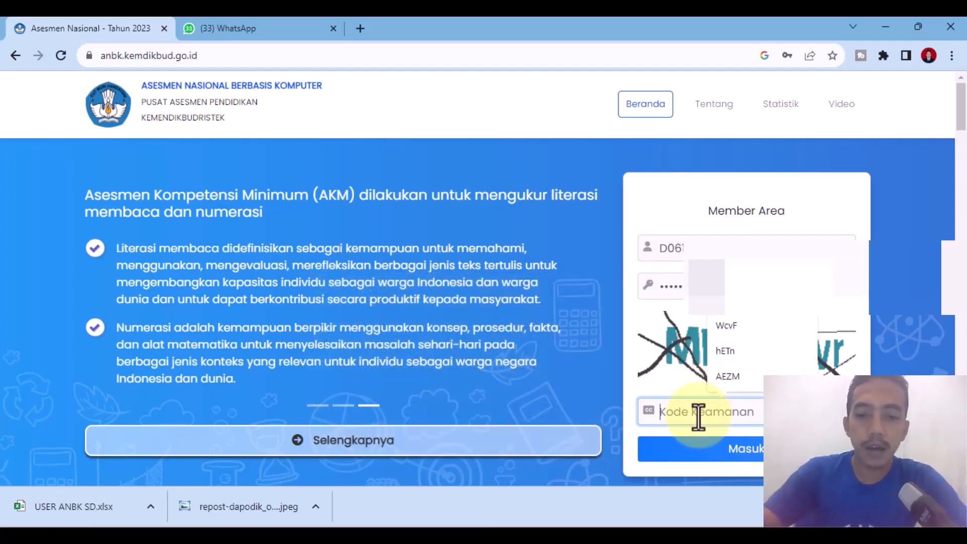
type("MHZ")
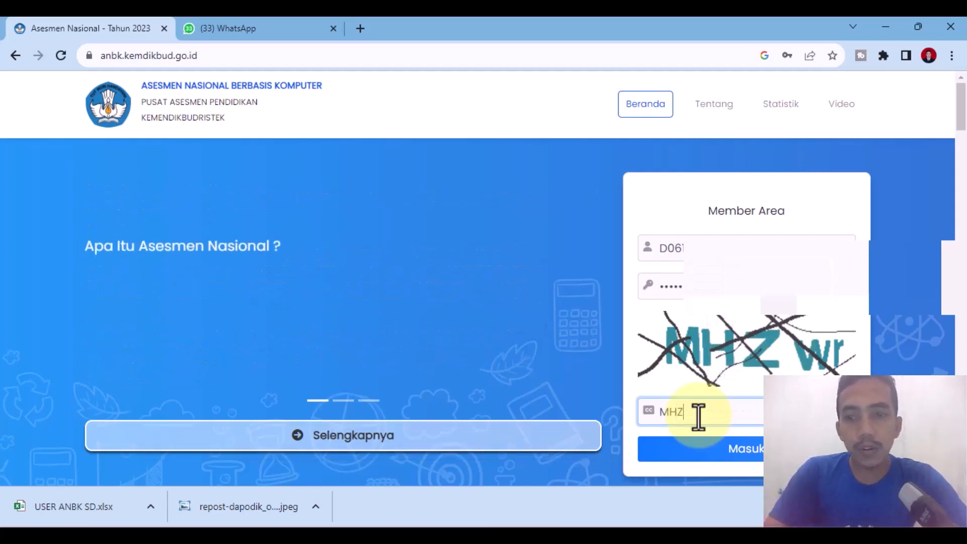
type("wr")
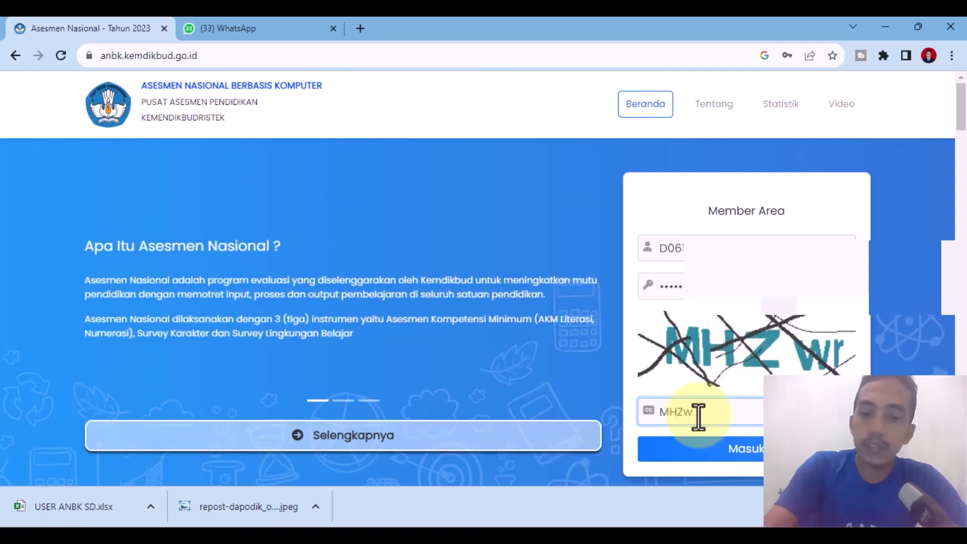
left_click(722, 453)
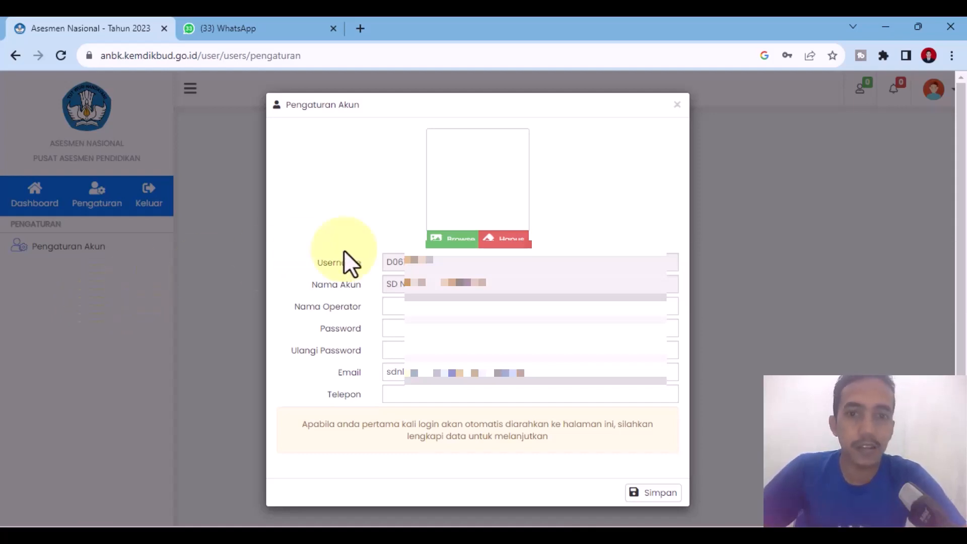
Step: Set the account's profile picture to the operator's portrait in a black suit from the teacher photo folder
left_click(457, 242)
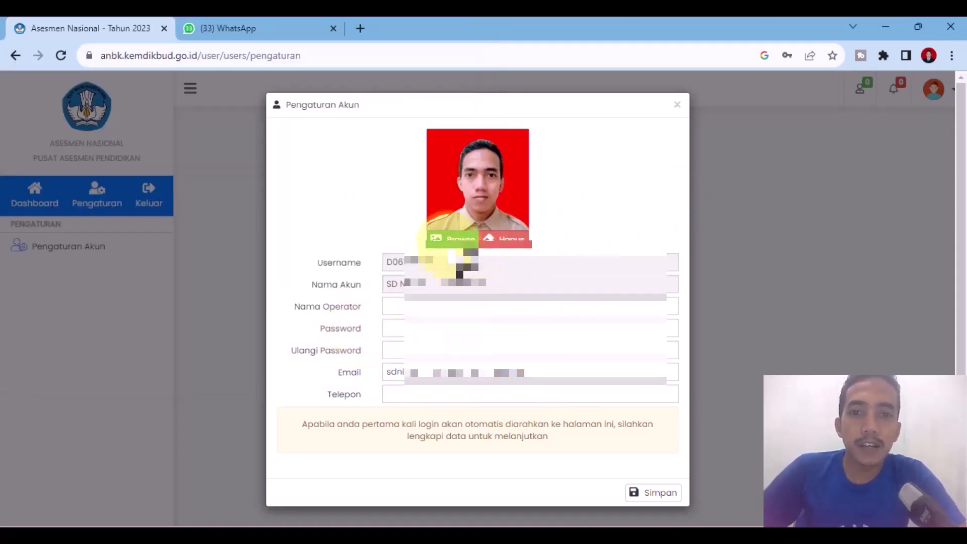
left_click(448, 239)
scroll(222, 227, "down", 5)
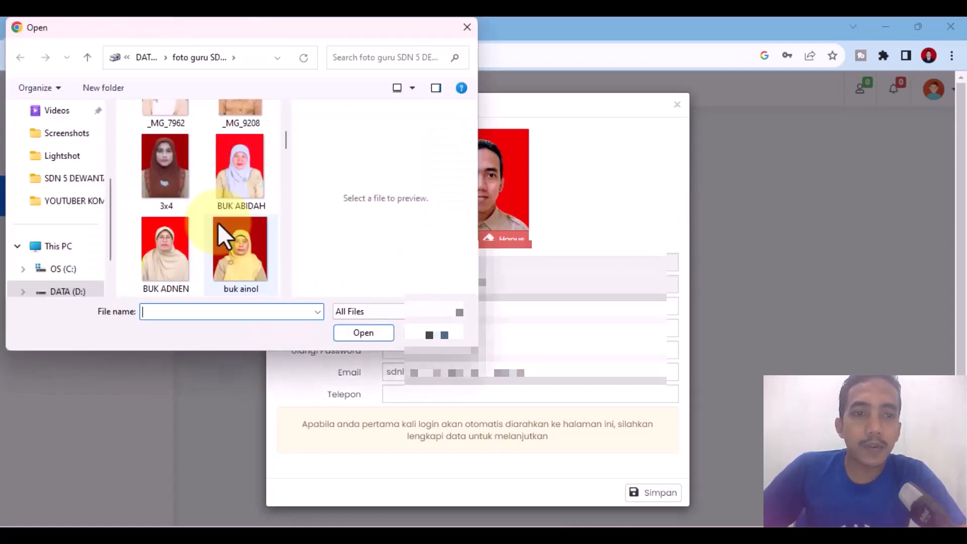
scroll(218, 222, "down", 15)
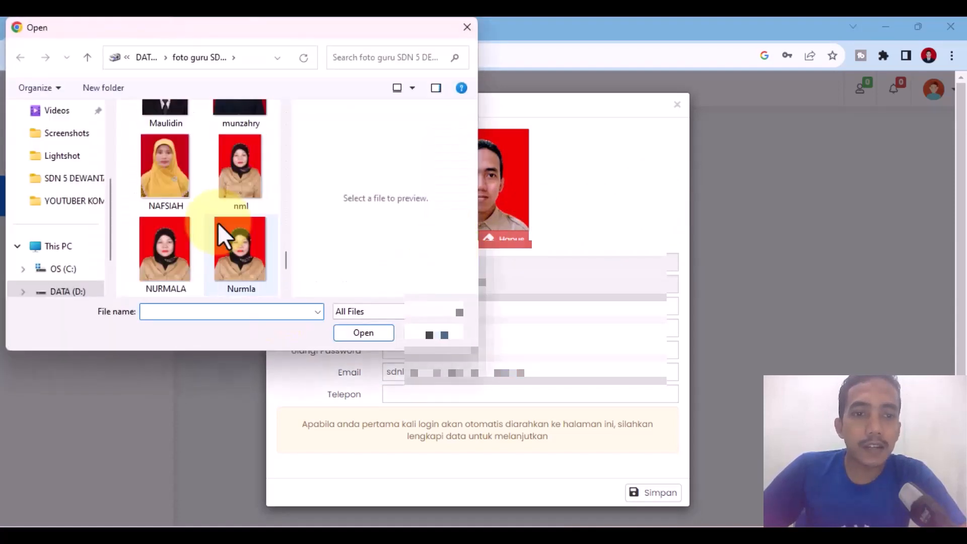
scroll(229, 191, "up", 3)
left_click(228, 166)
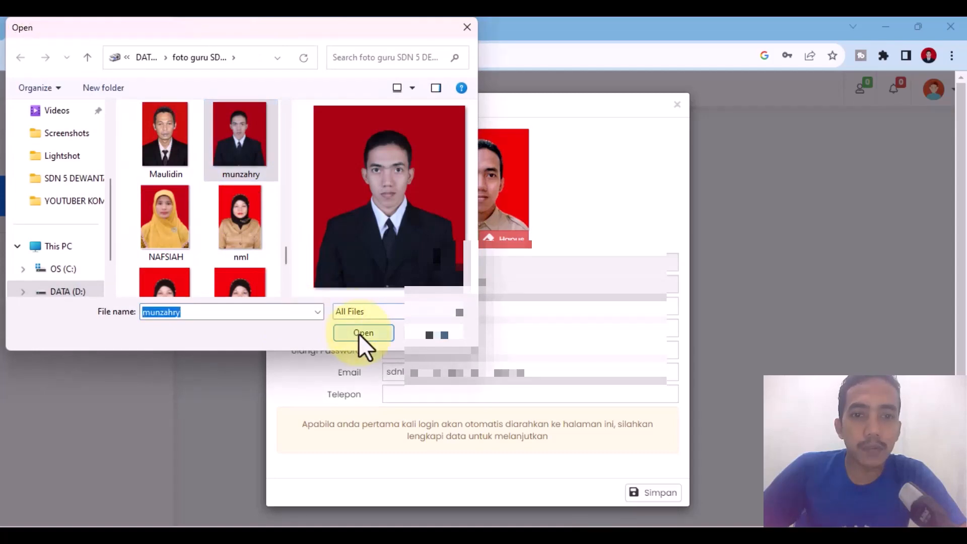
left_click(362, 333)
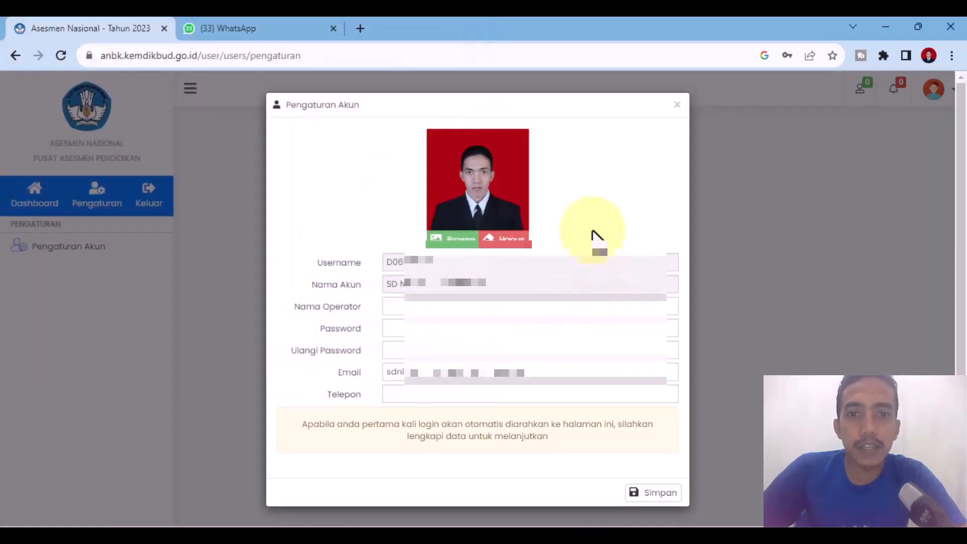
Step: Enter the operator's name in Nama Operator and fill in the new account password in both Password and Ulangi Password
left_click(421, 308)
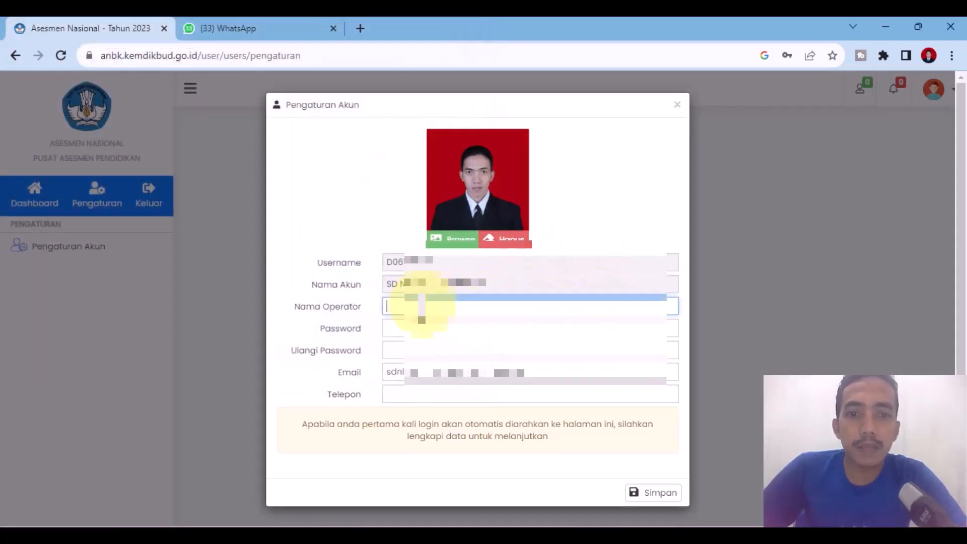
type("MUN")
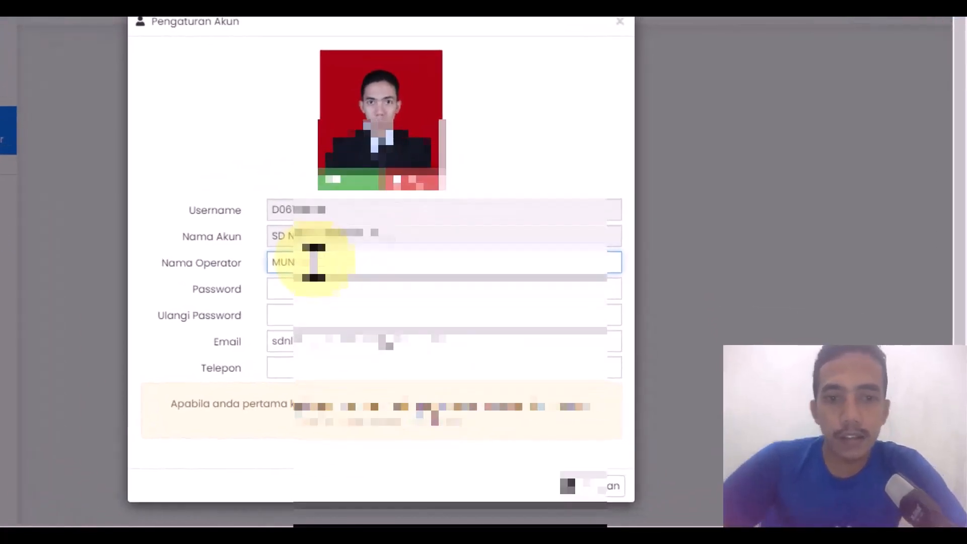
left_click(302, 302)
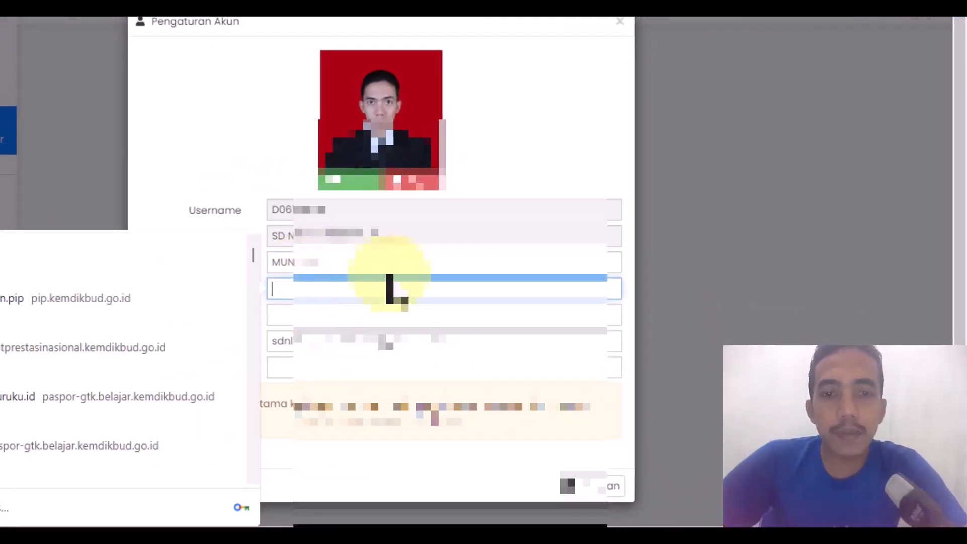
left_click(489, 191)
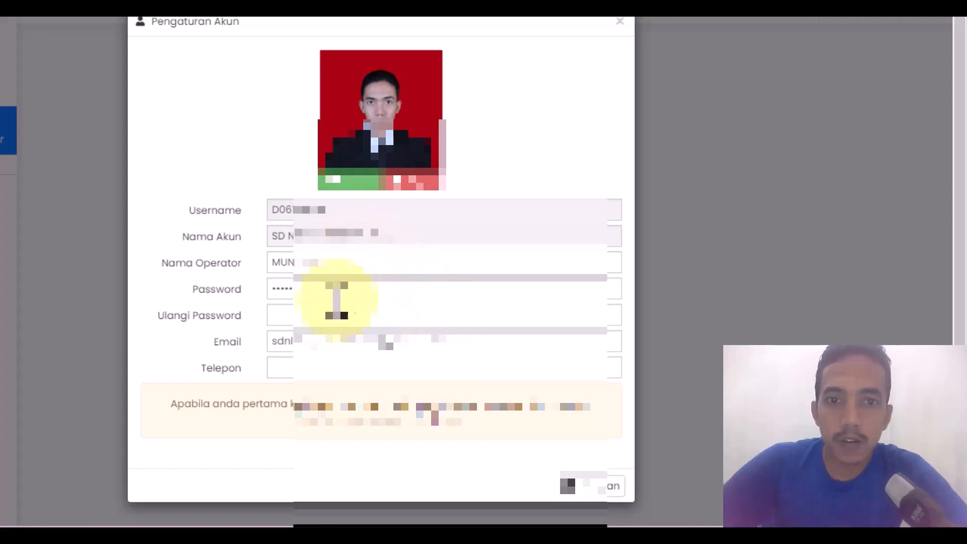
left_click(336, 315)
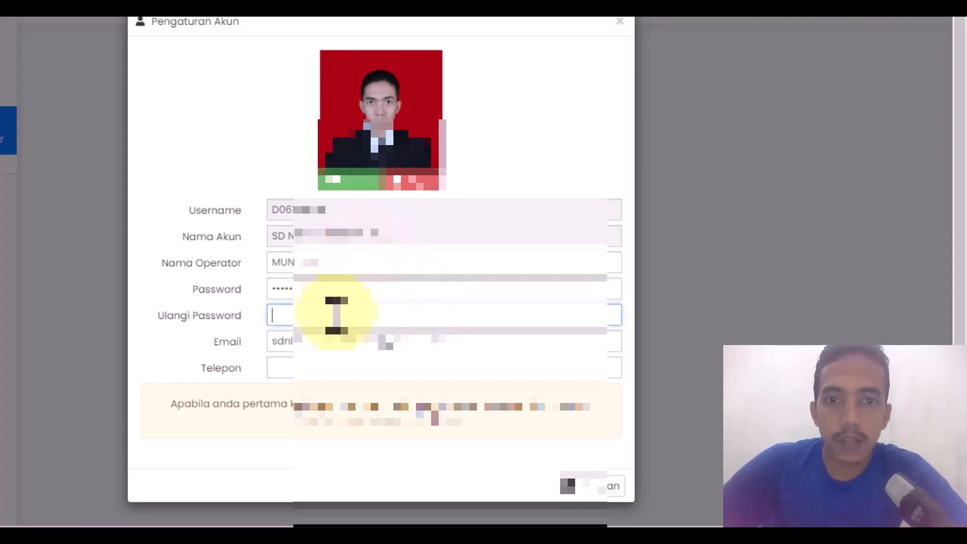
key("ctrl+v")
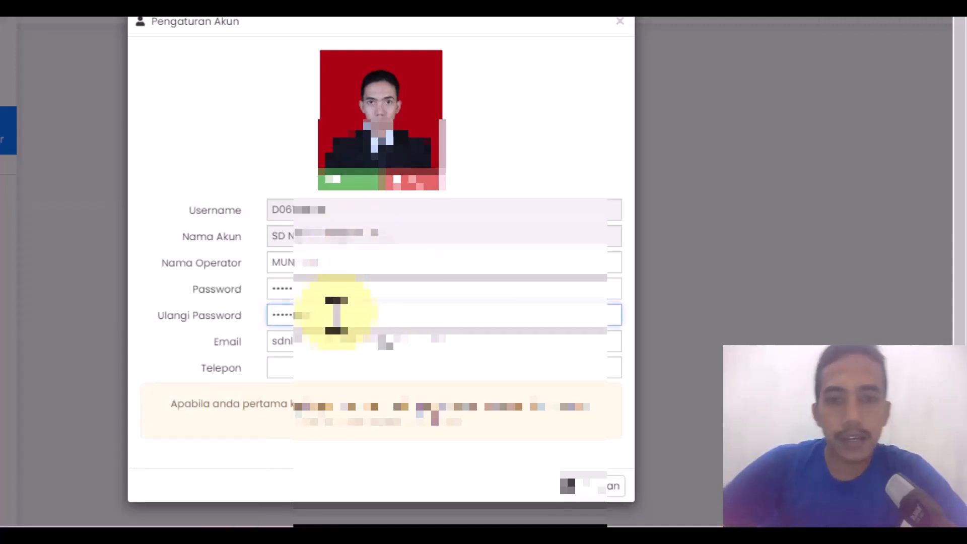
Step: Replace the account's Email with the operator's e-mail address and enter the operator's phone number in Telepon
left_click_drag(468, 339, 267, 339)
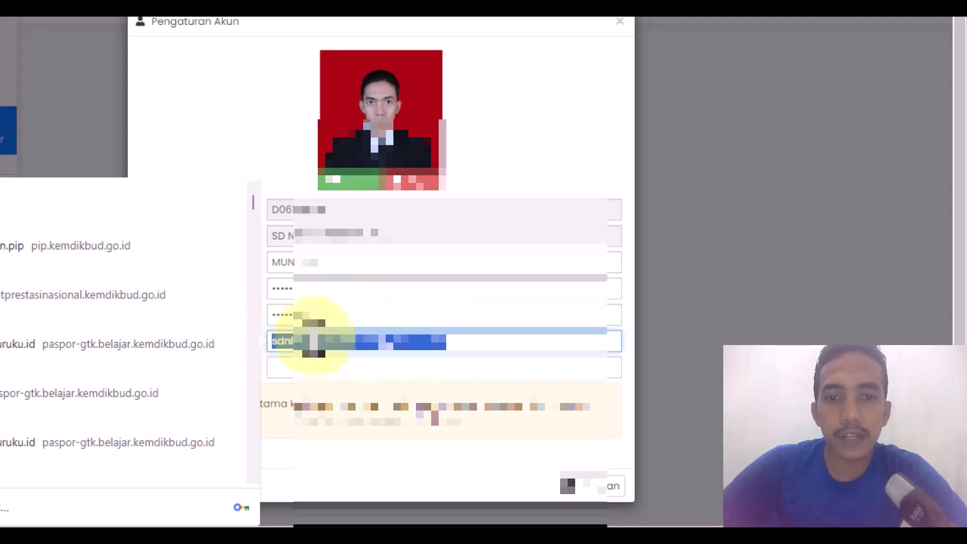
key("BackSpace")
type("mur")
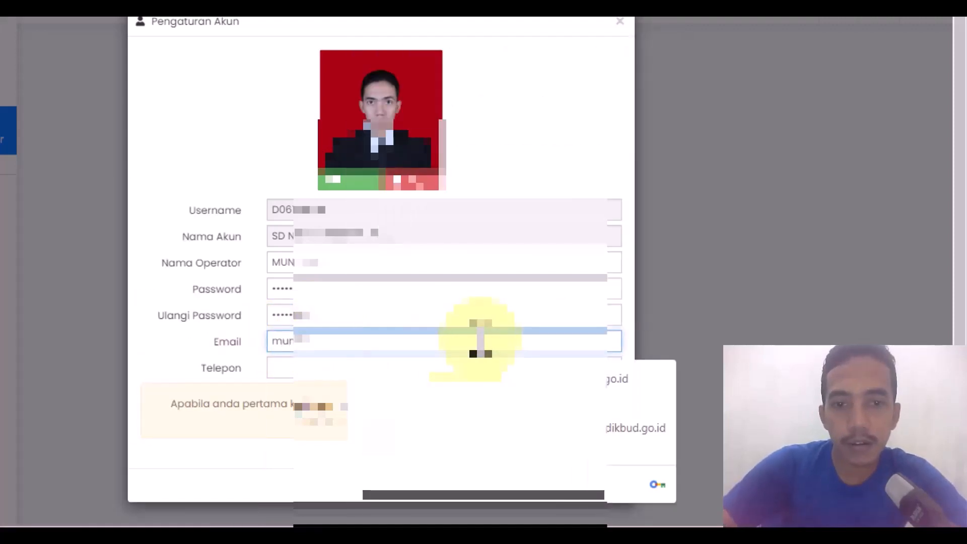
type("i")
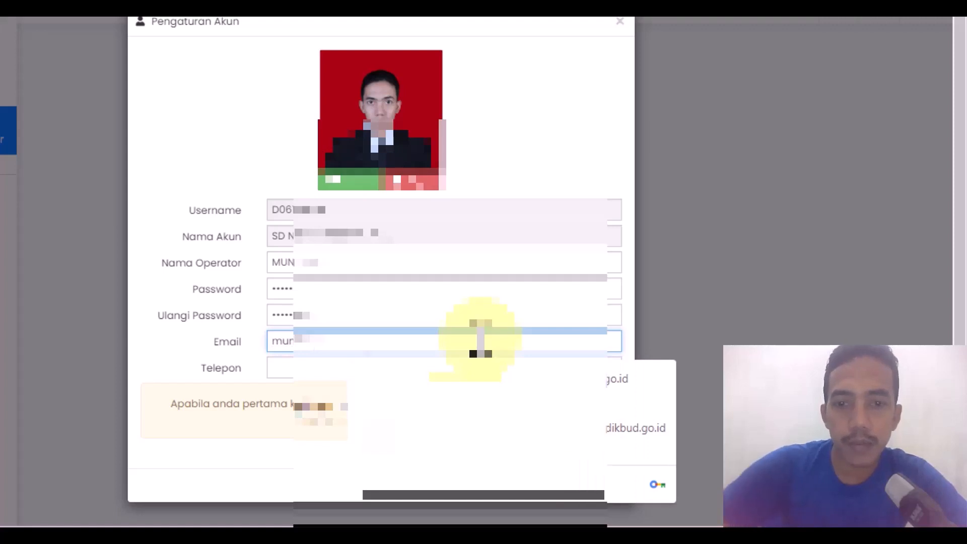
left_click(466, 423)
left_click(322, 367)
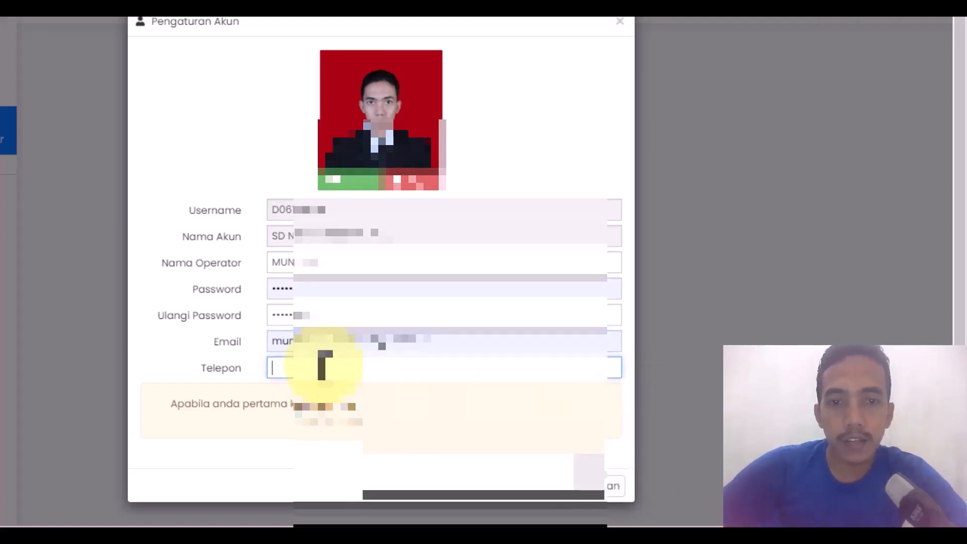
type("0853")
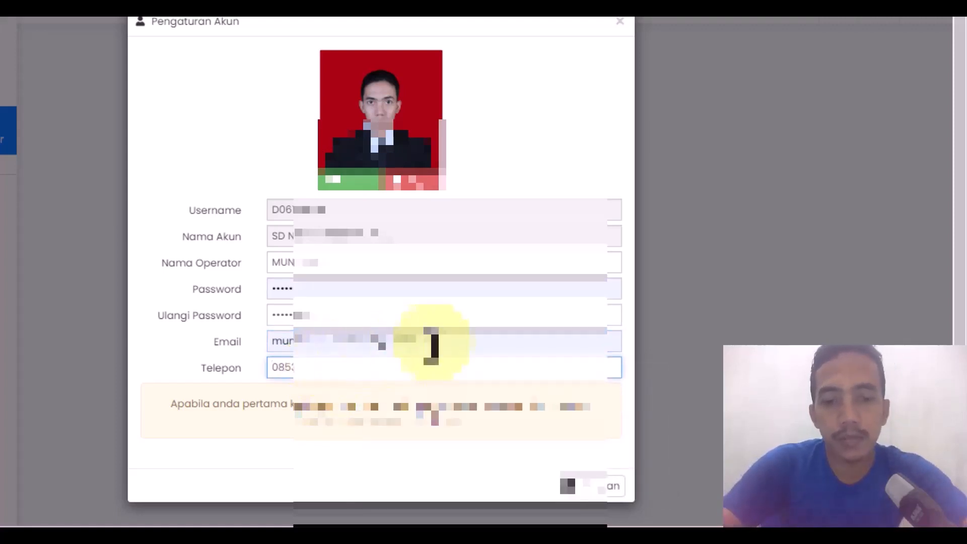
Step: Re-enter the account password in the Password field and save the account settings
left_click(605, 498)
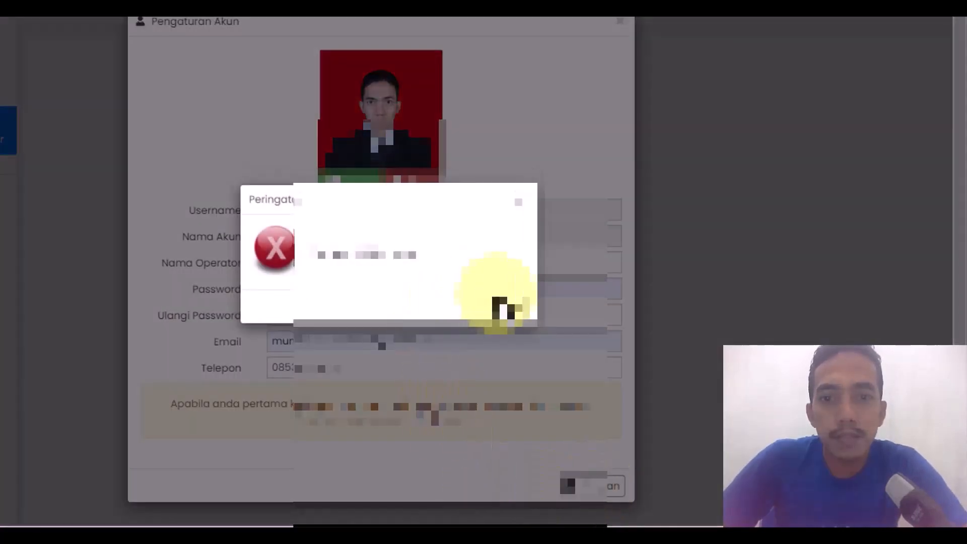
left_click(502, 311)
left_click(339, 312)
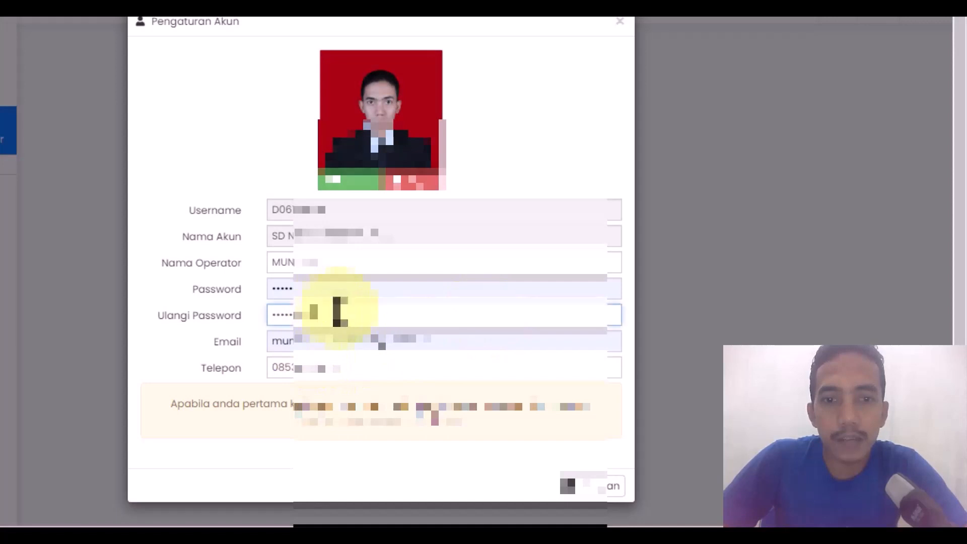
left_click_drag(367, 292, 269, 289)
key("BackSpace")
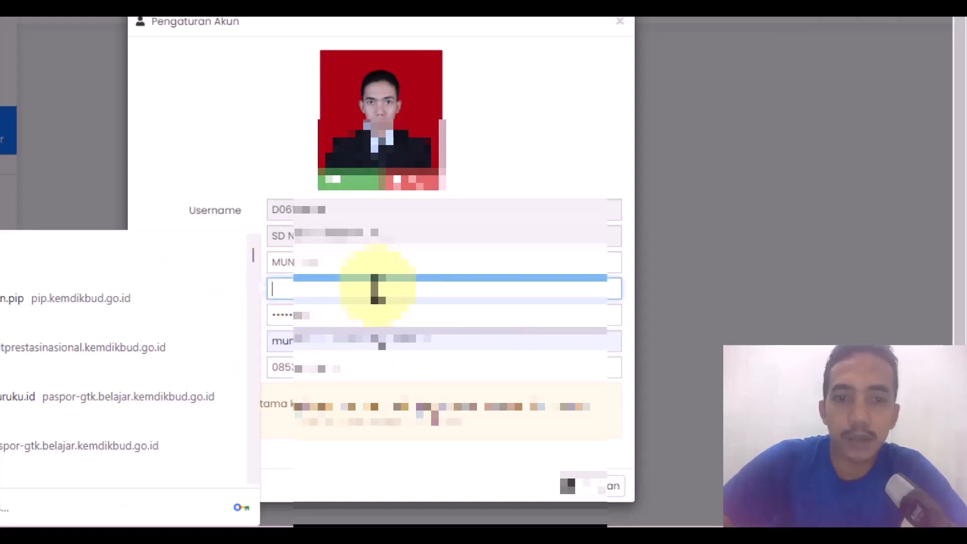
left_click(532, 435)
left_click(585, 483)
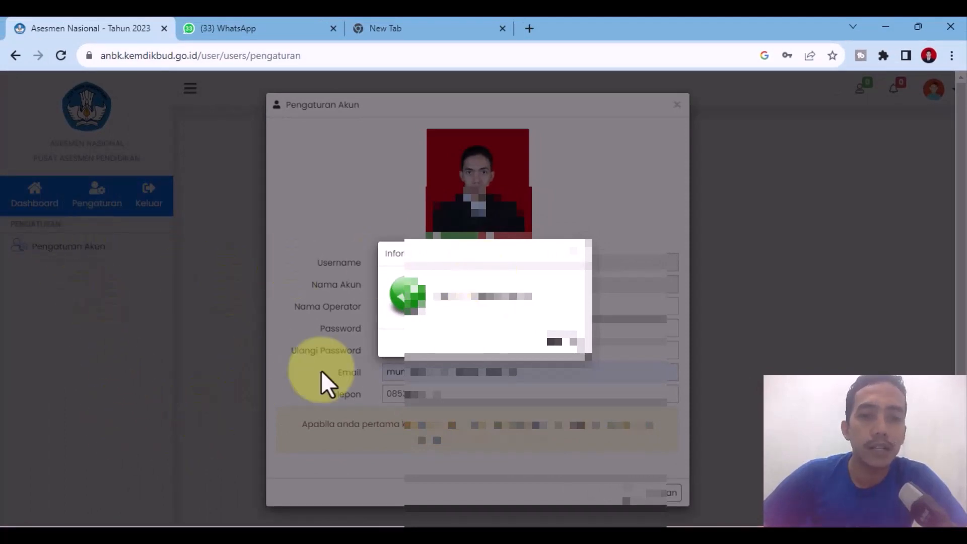
left_click(558, 348)
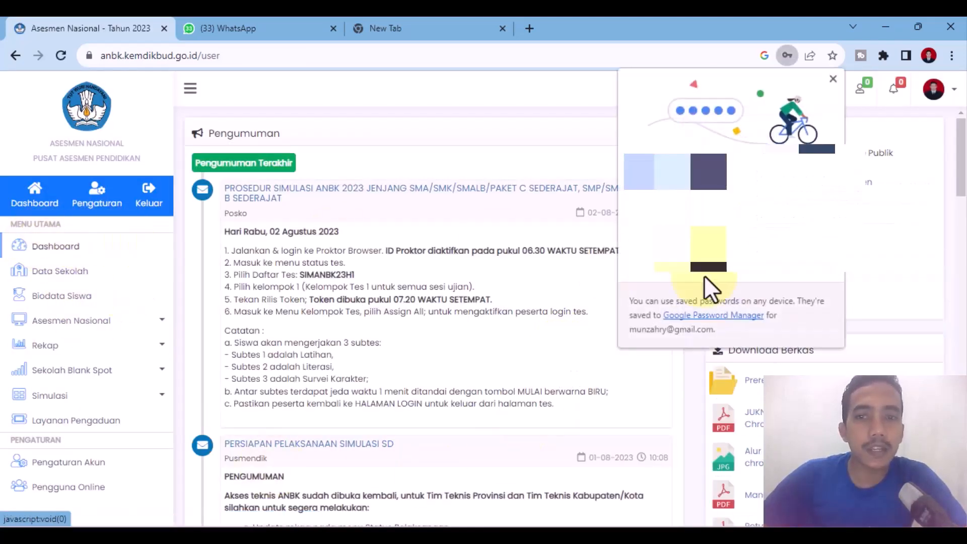
left_click(833, 80)
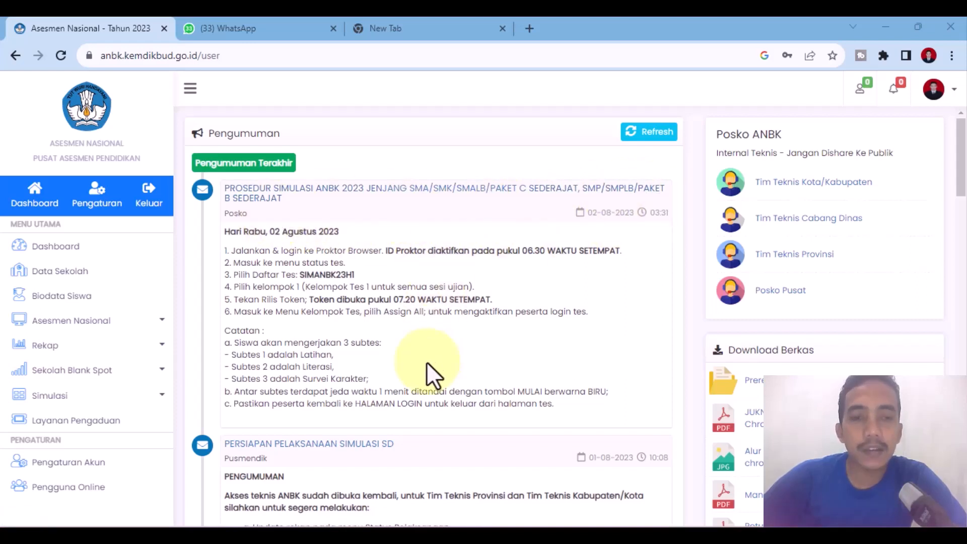
Step: Review the dashboard announcements, including the PERSIAPAN PELAKSANAAN SIMULASI SD notice
scroll(644, 298, "down", 1)
scroll(642, 302, "down", 5)
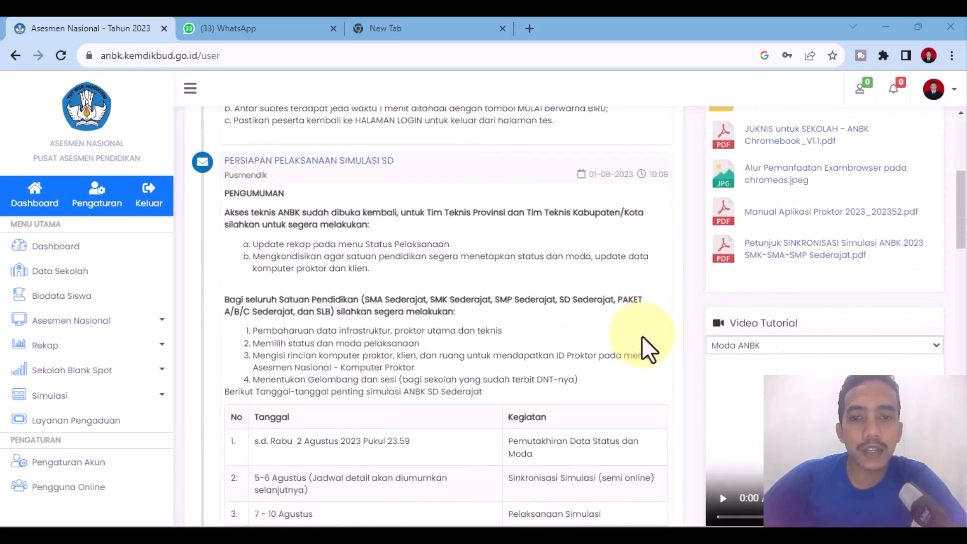
scroll(551, 370, "down", 1)
scroll(542, 370, "up", 1)
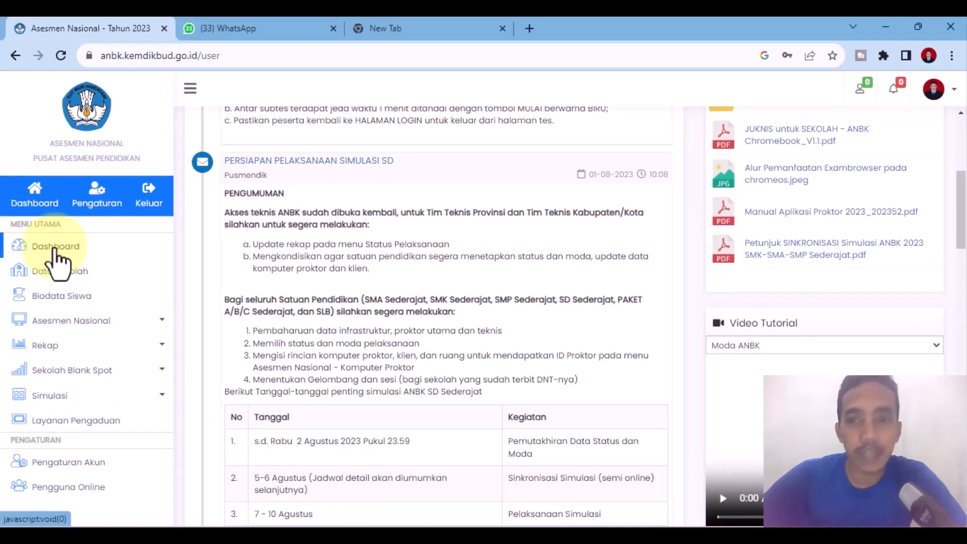
left_click(56, 252)
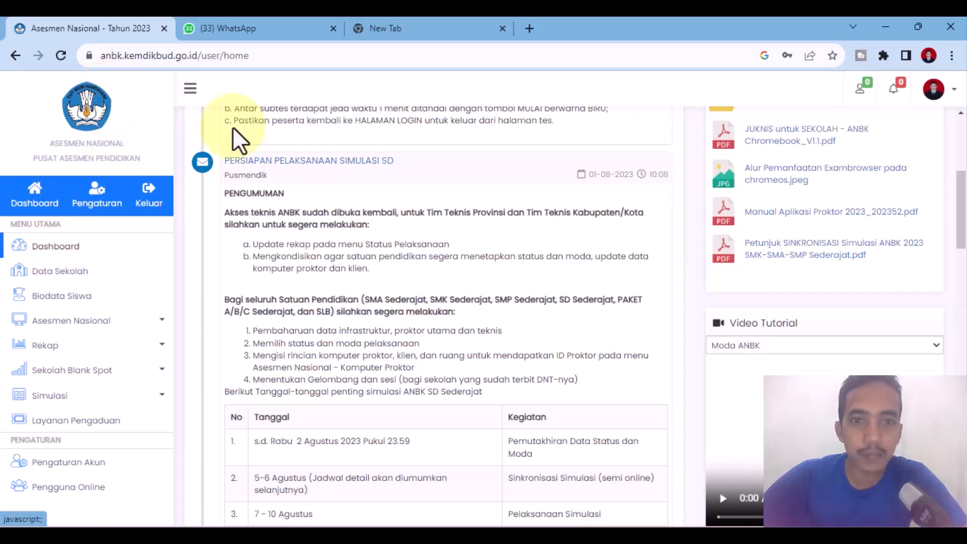
scroll(361, 399, "up", 5)
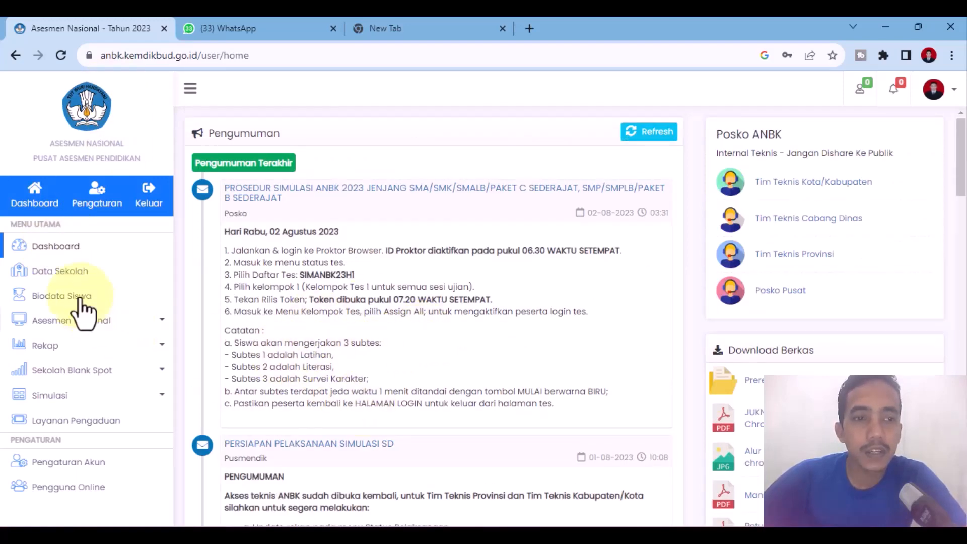
Step: In Data Sekolah, replace the Email in the school's Identitas data with the school's current e-mail address and save
left_click(68, 267)
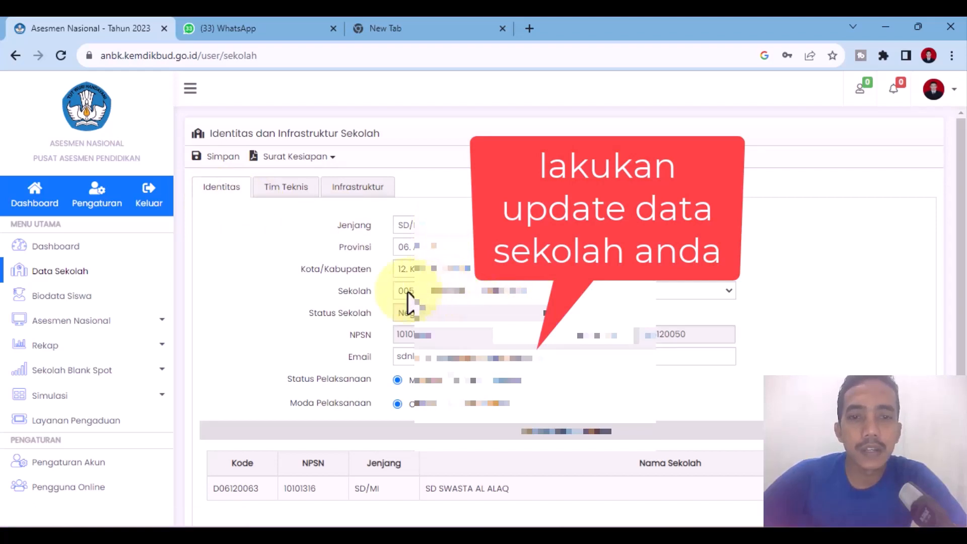
scroll(654, 398, "down", 1)
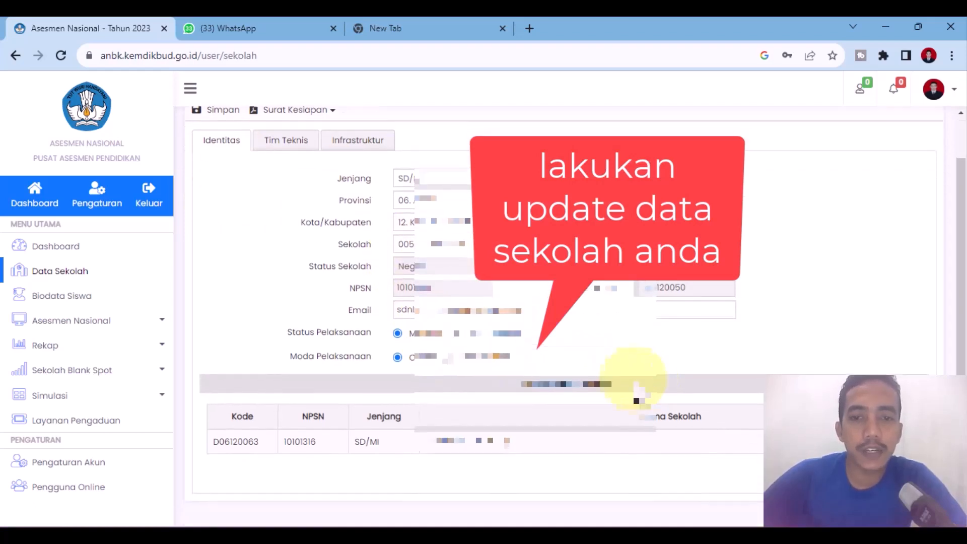
left_click_drag(562, 310, 388, 313)
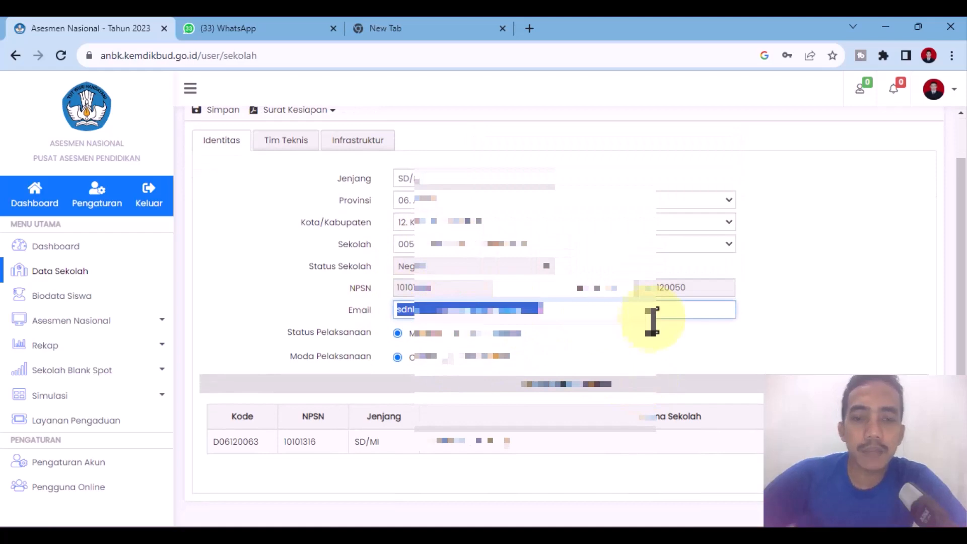
type("sdne")
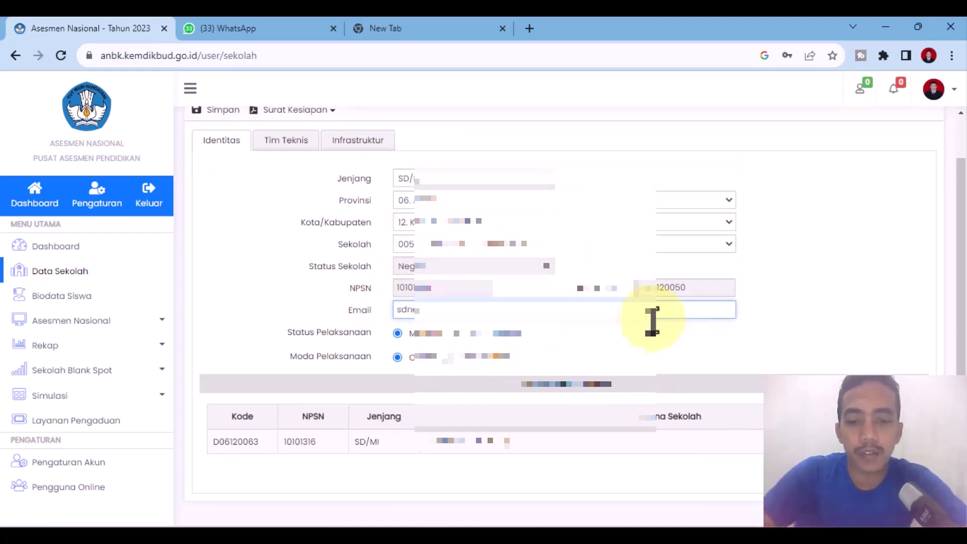
type("ge")
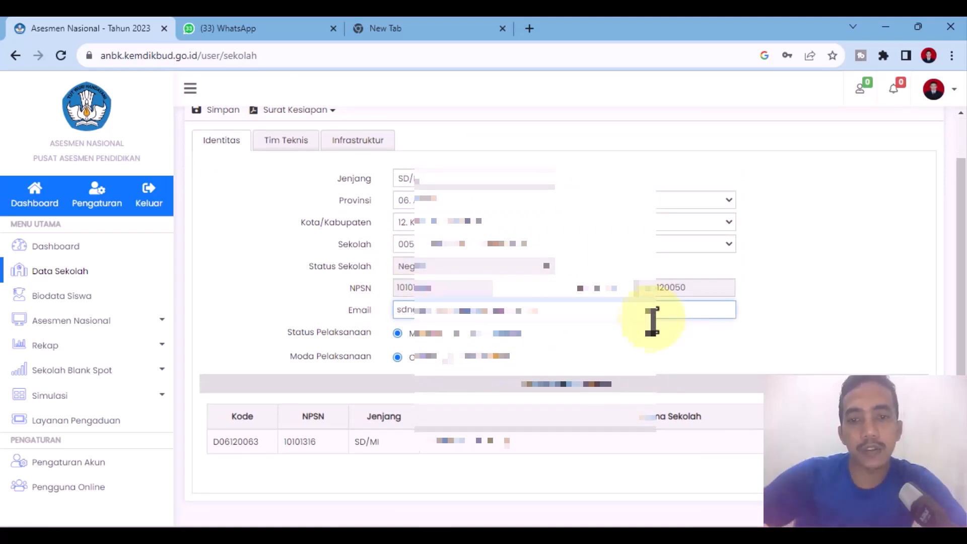
left_click(624, 337)
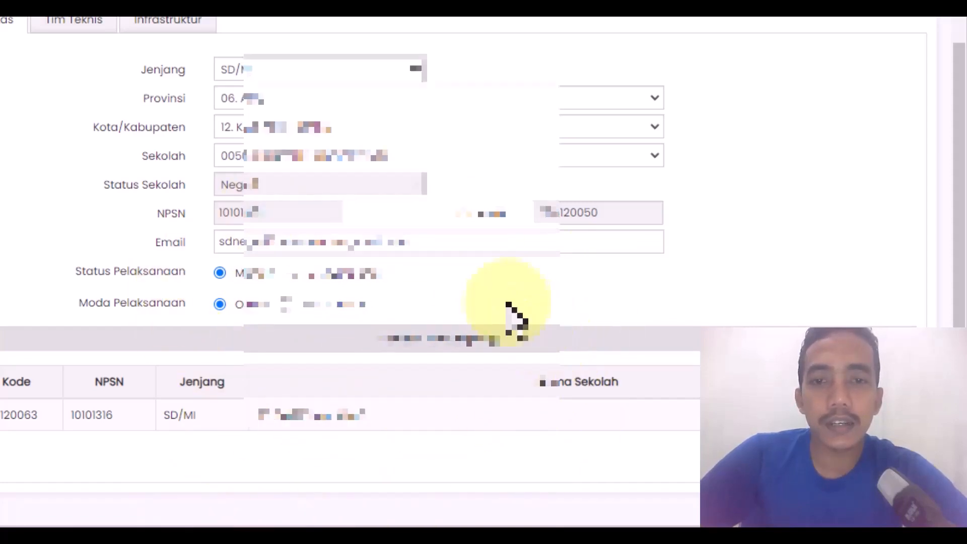
scroll(129, 176, "up", 1)
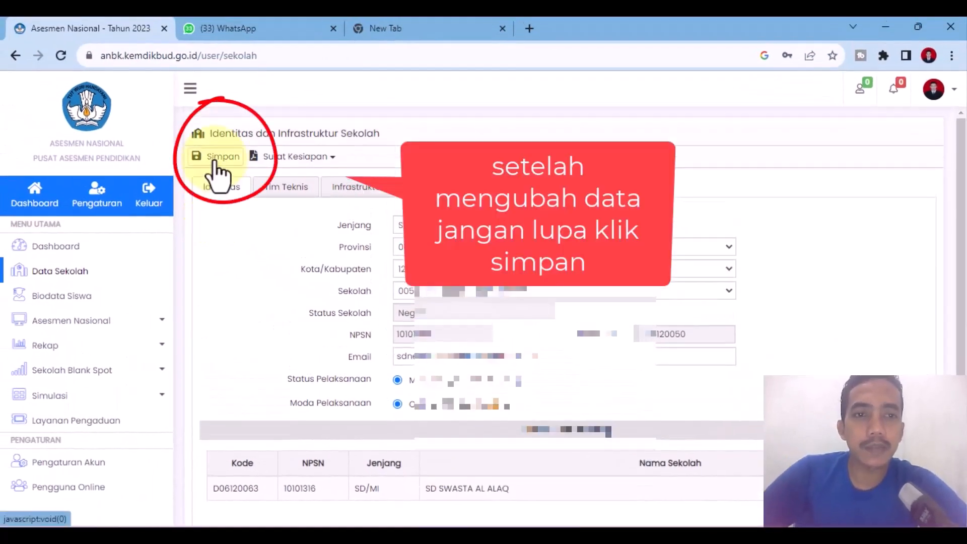
left_click(213, 161)
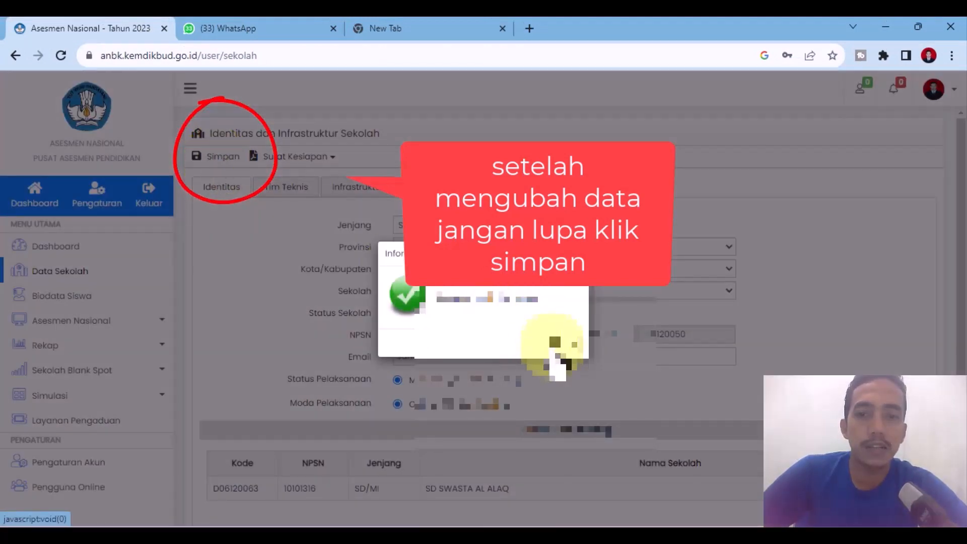
left_click(558, 361)
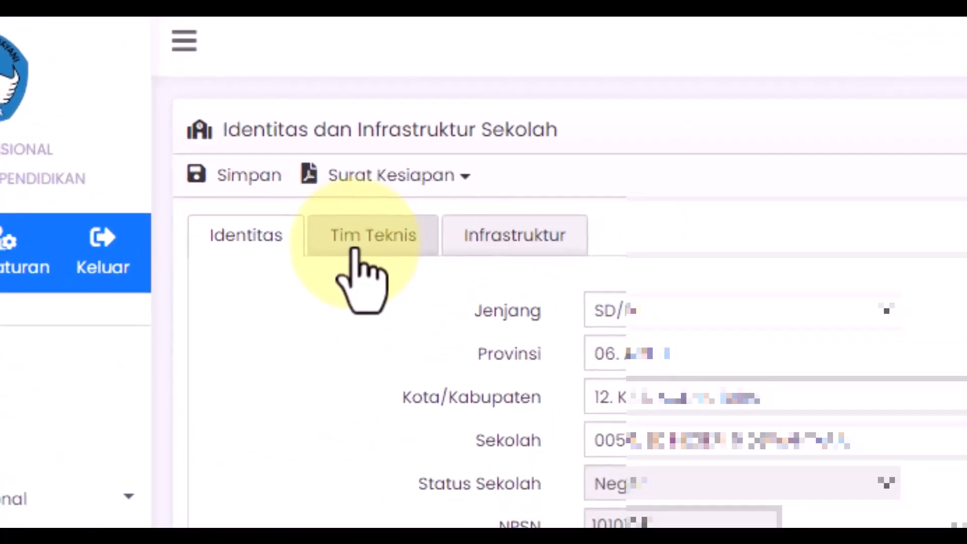
Step: In the Tim Teknis data, complete the responsible person's name in Nama Penanggung Jawab and save
left_click(358, 249)
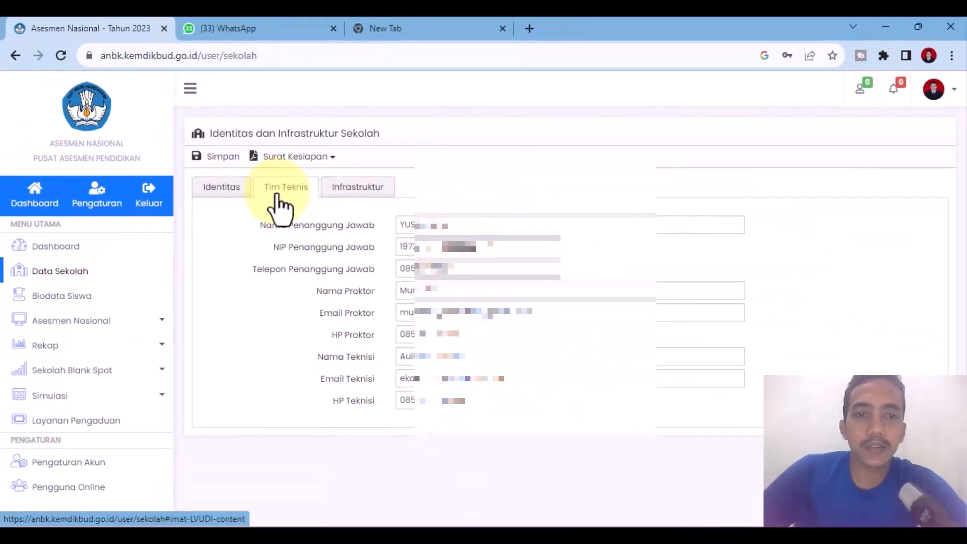
left_click(522, 230)
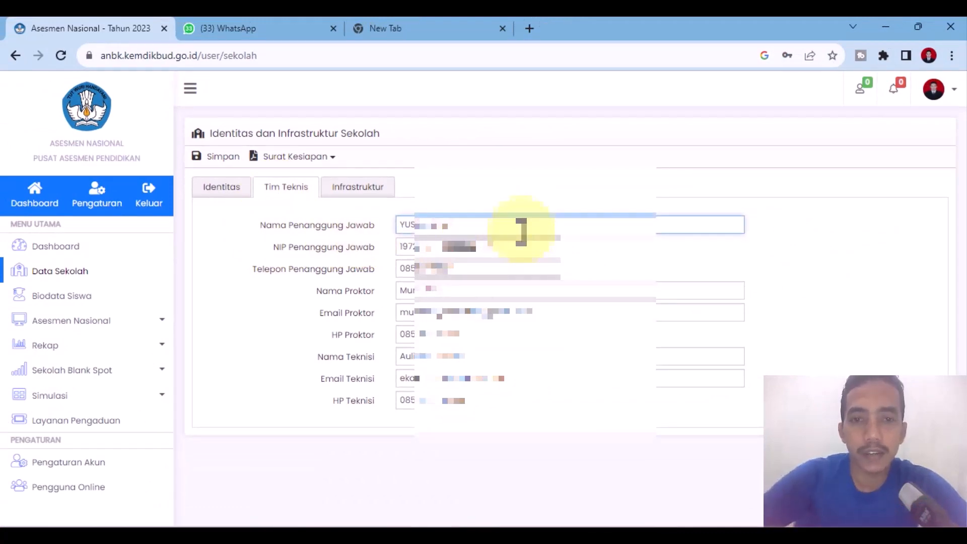
key("ctrl+z")
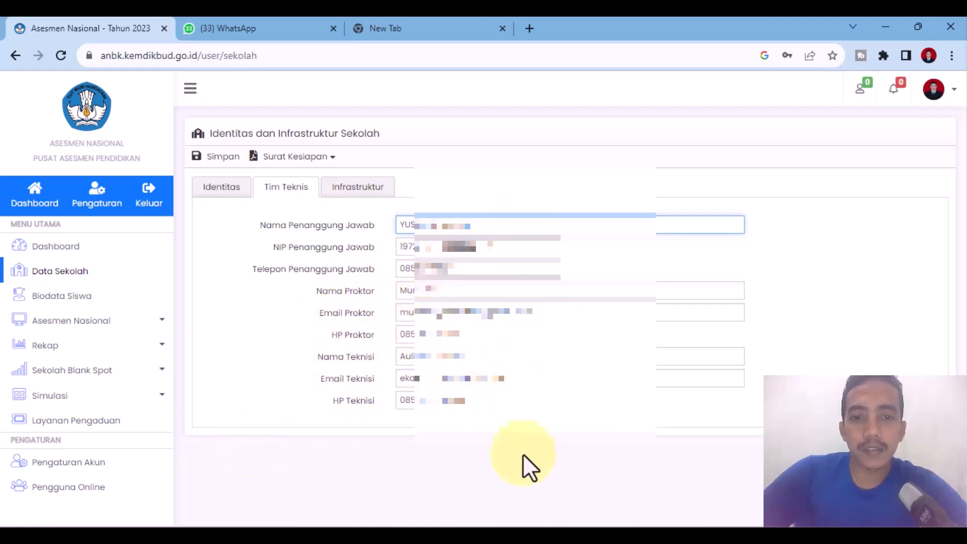
left_click(208, 156)
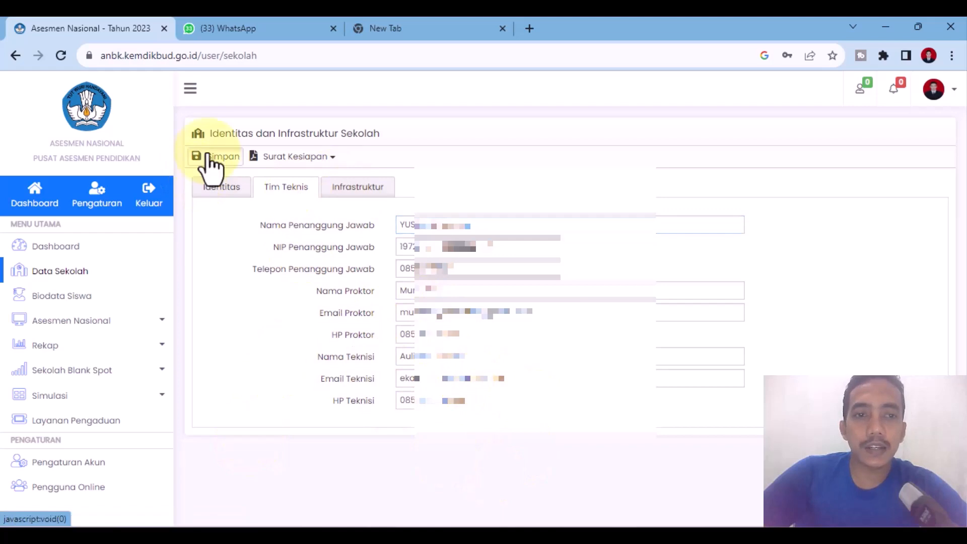
Step: In the Infrastruktur data, set Jumlah Komputer Proktor to 1 and Jumlah Kepemilikan Lab Komputer to 1
left_click(353, 187)
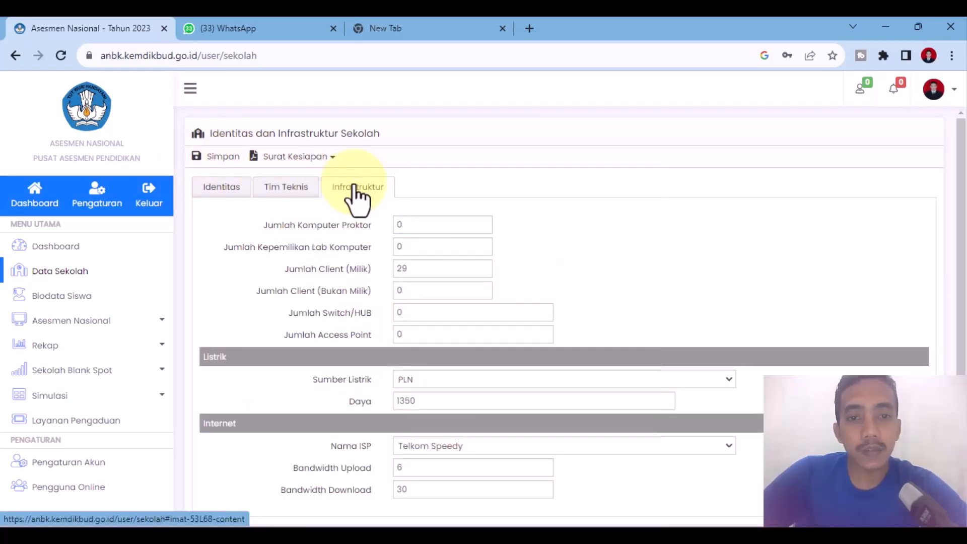
double_click(445, 226)
type("1")
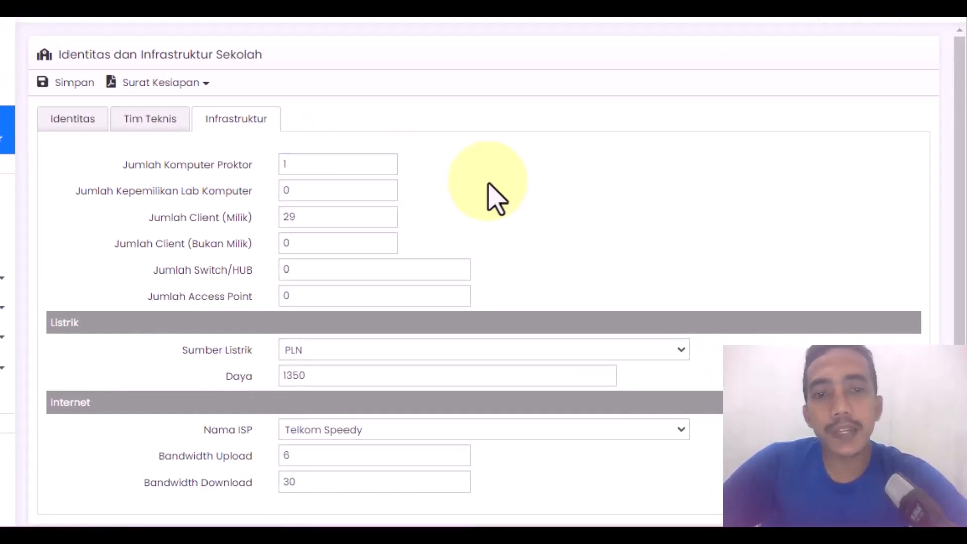
double_click(371, 191)
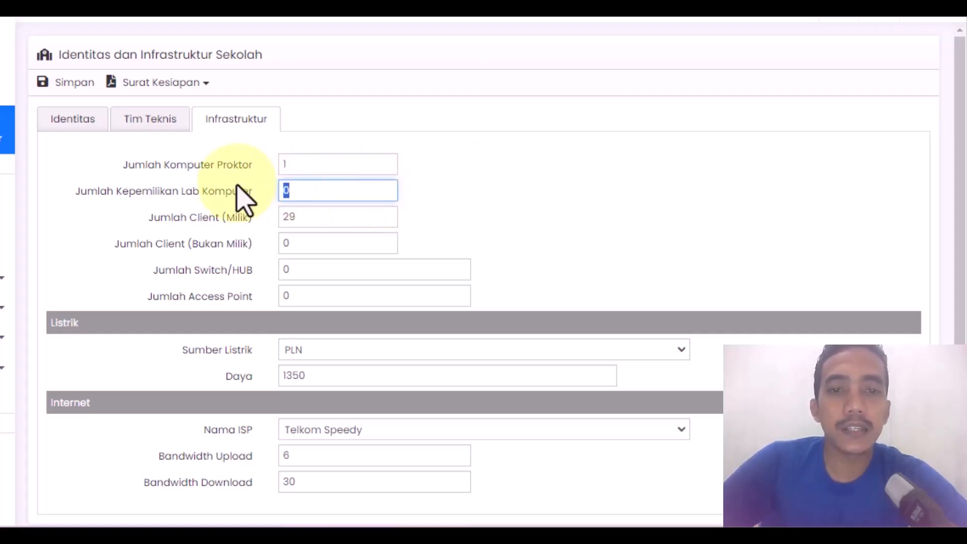
left_click(522, 205)
left_click_drag(343, 186, 214, 186)
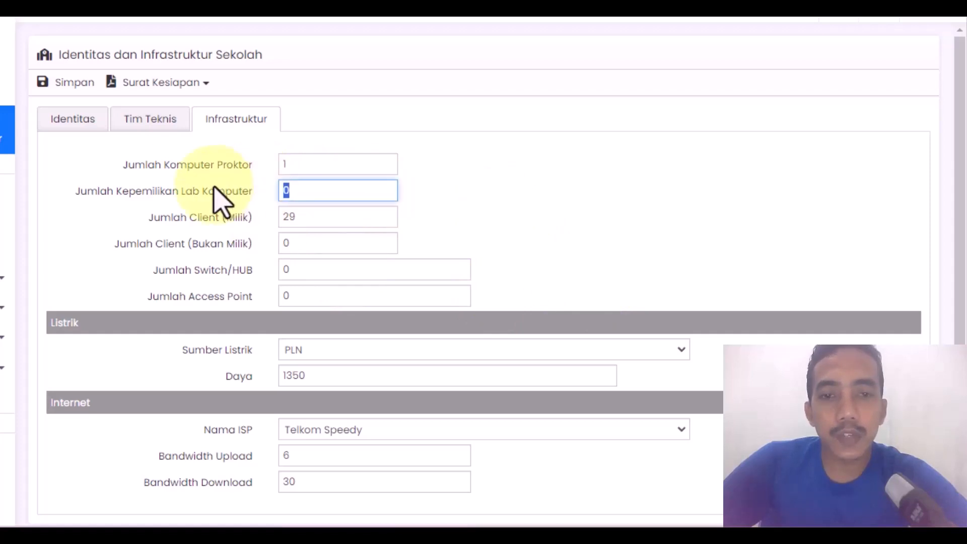
type("1")
left_click(501, 233)
scroll(501, 233, "down", 1)
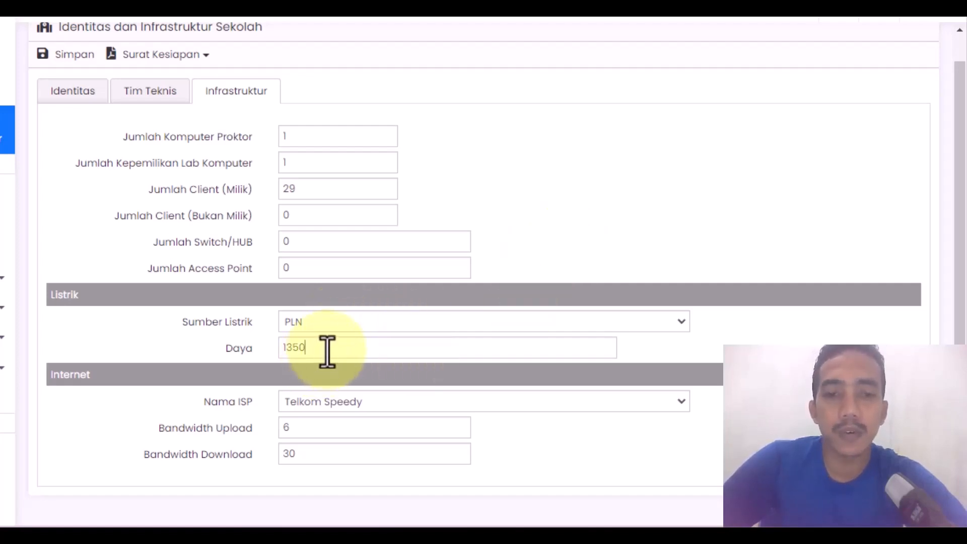
left_click_drag(324, 349, 247, 350)
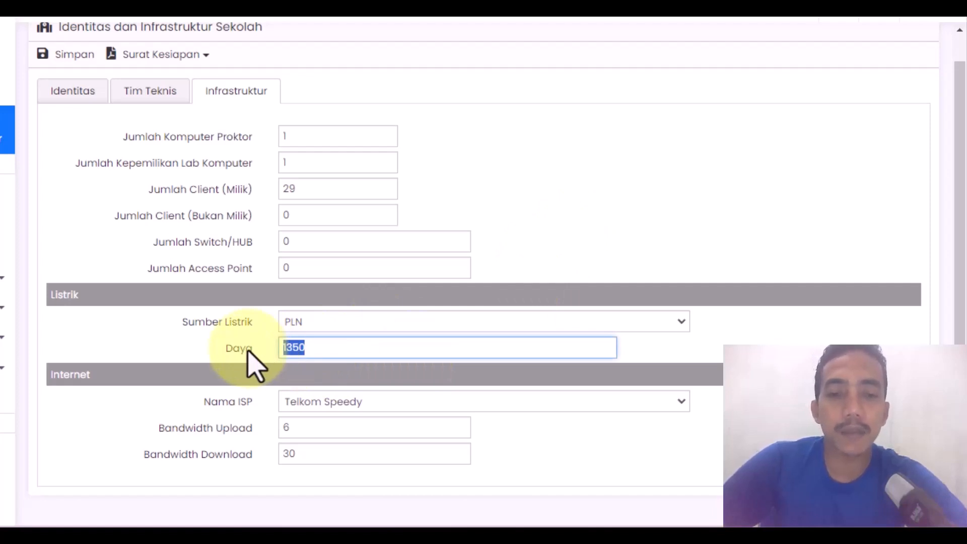
left_click(632, 225)
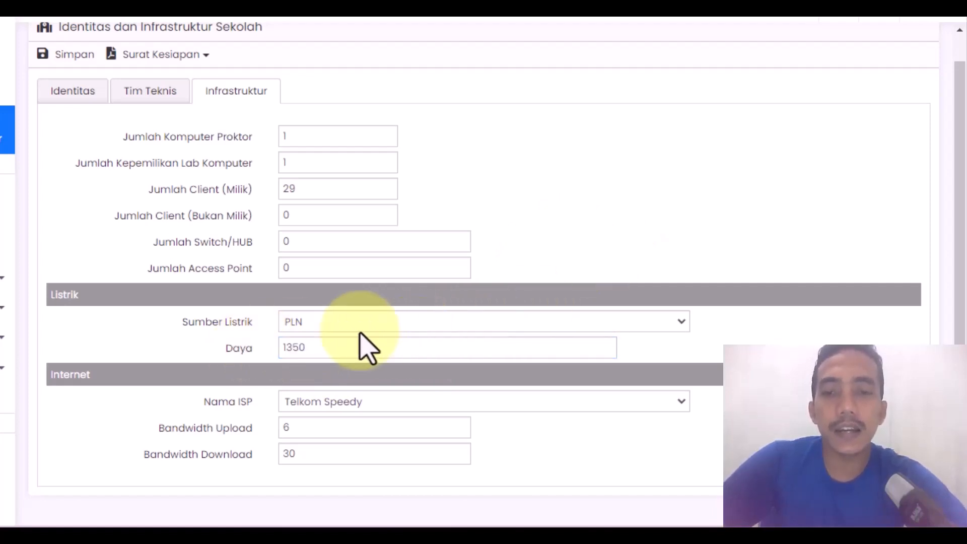
Step: Set the Daya value in the Listrik section of the Infrastruktur data to 880
left_click_drag(315, 347, 238, 347)
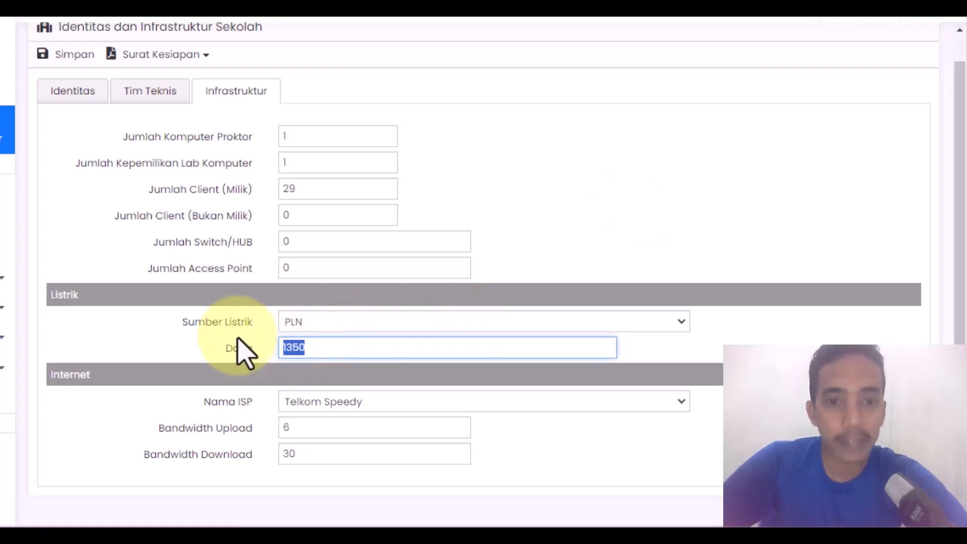
left_click(600, 217)
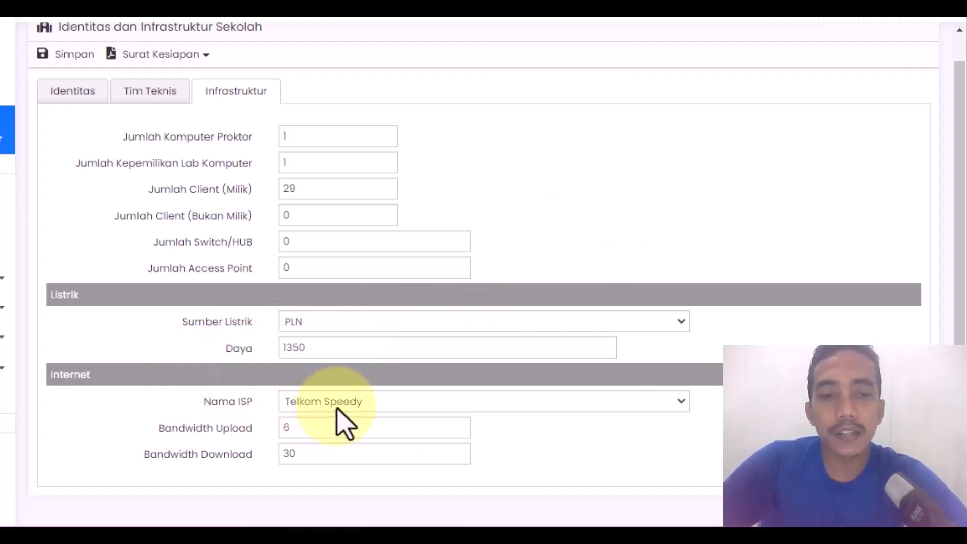
left_click(258, 349)
type("880")
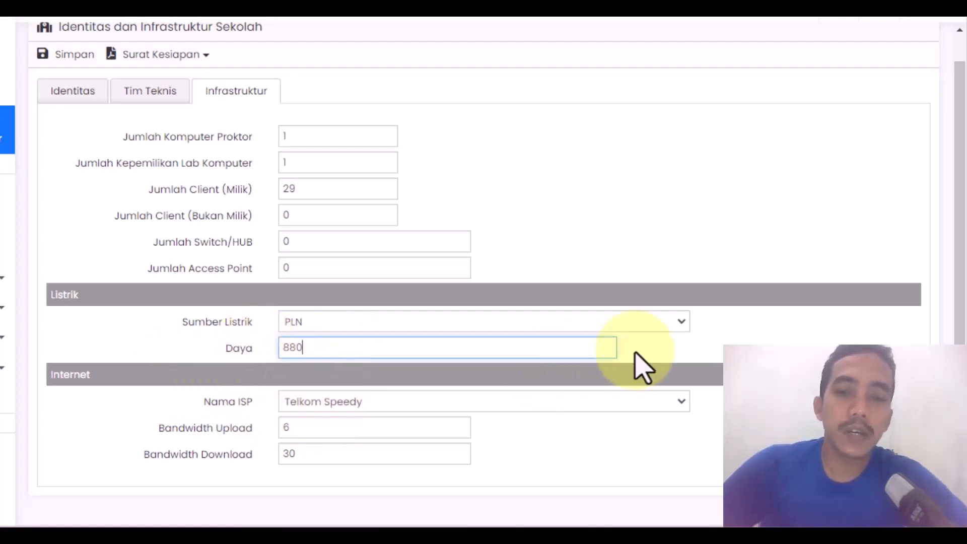
left_click(657, 223)
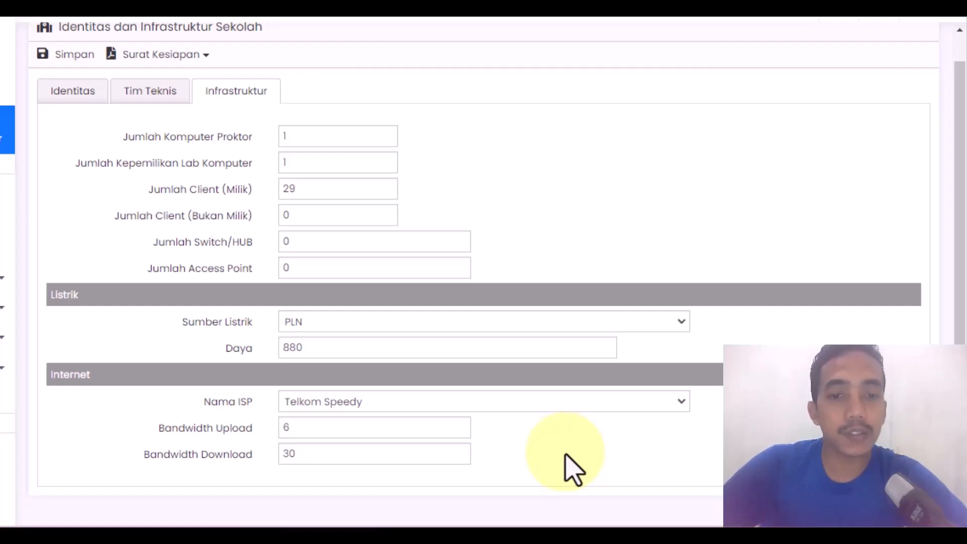
Step: Look through the available Nama ISP providers, keeping Telkom Speedy selected
left_click(306, 408)
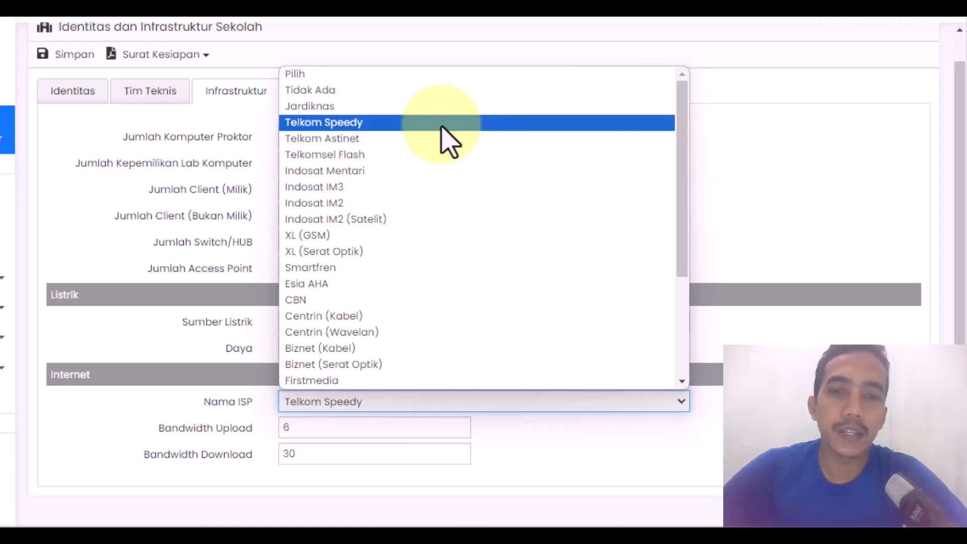
scroll(401, 259, "down", 4)
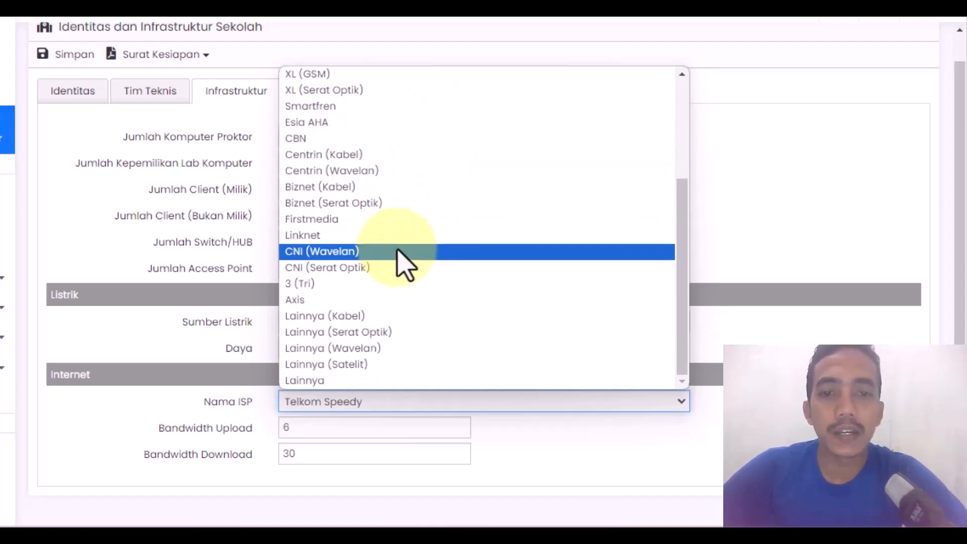
scroll(402, 352, "up", 2)
left_click(360, 431)
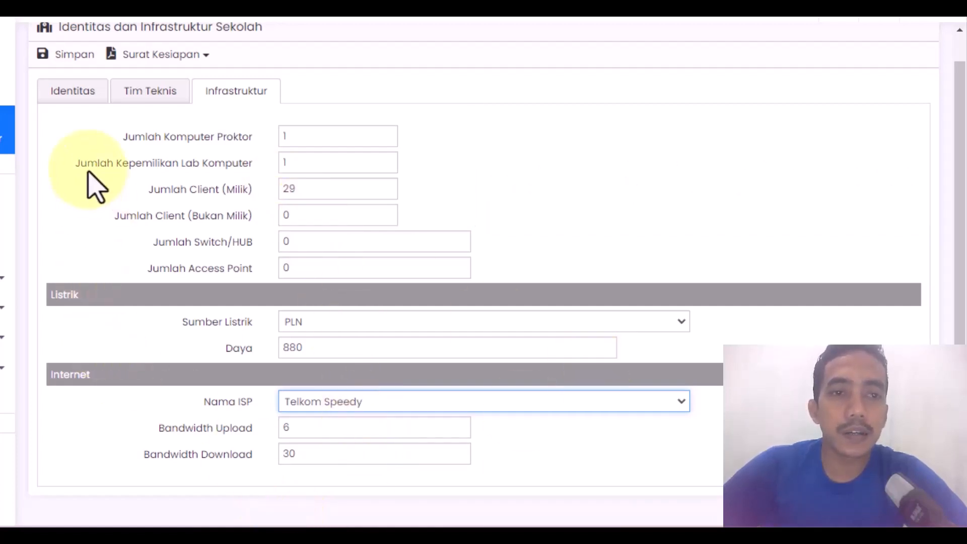
Step: In a new browser tab, search the web for "speed test" and open the Speedtest by Ookla site
scroll(194, 249, "up", 2)
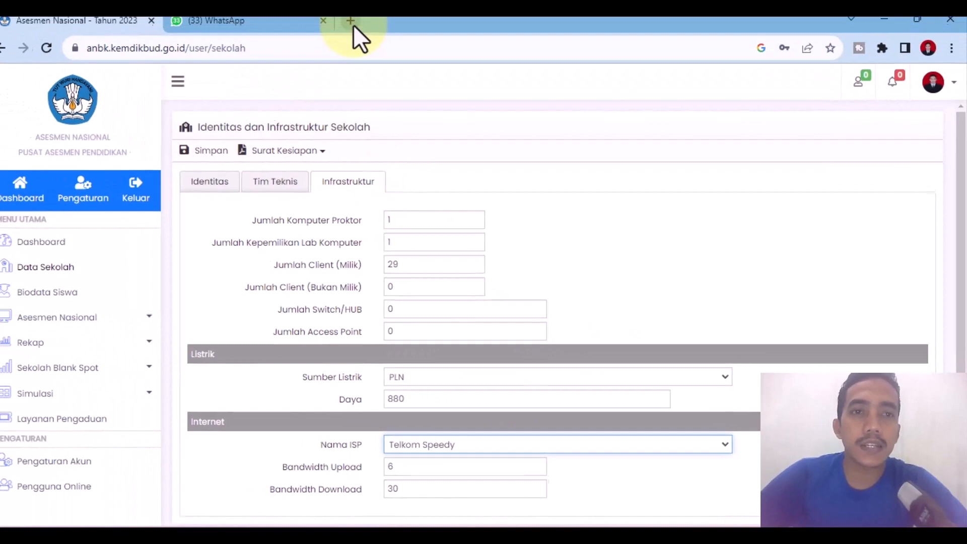
left_click(351, 22)
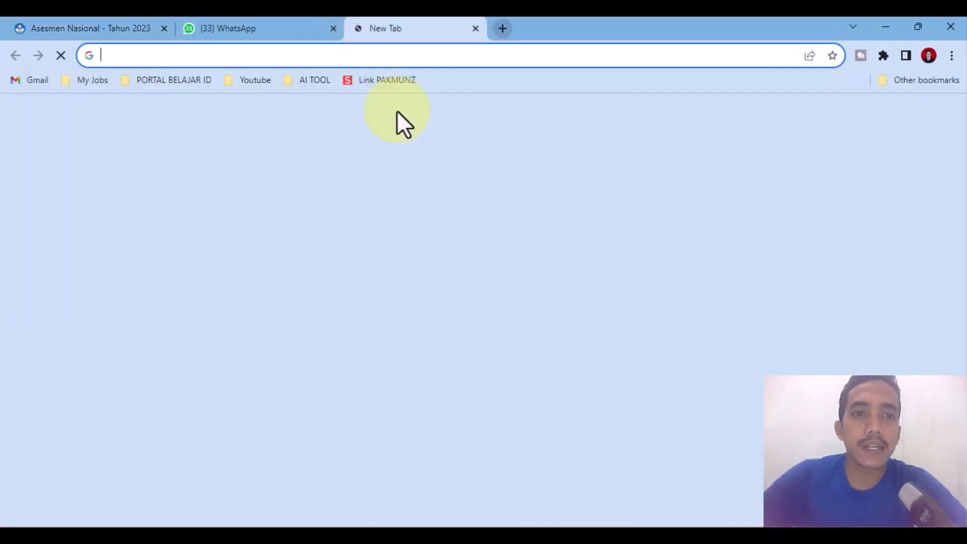
type("speed test")
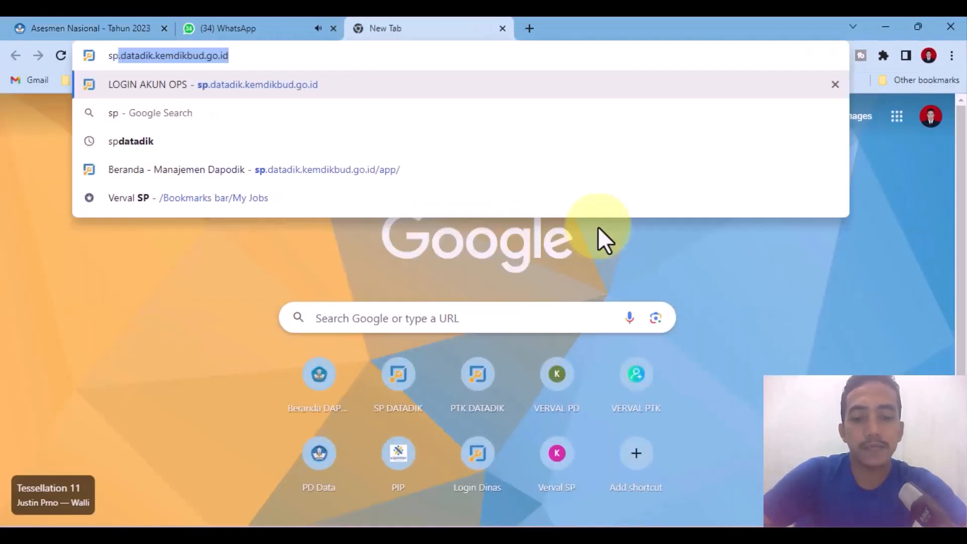
key("Return")
scroll(258, 364, "down", 3)
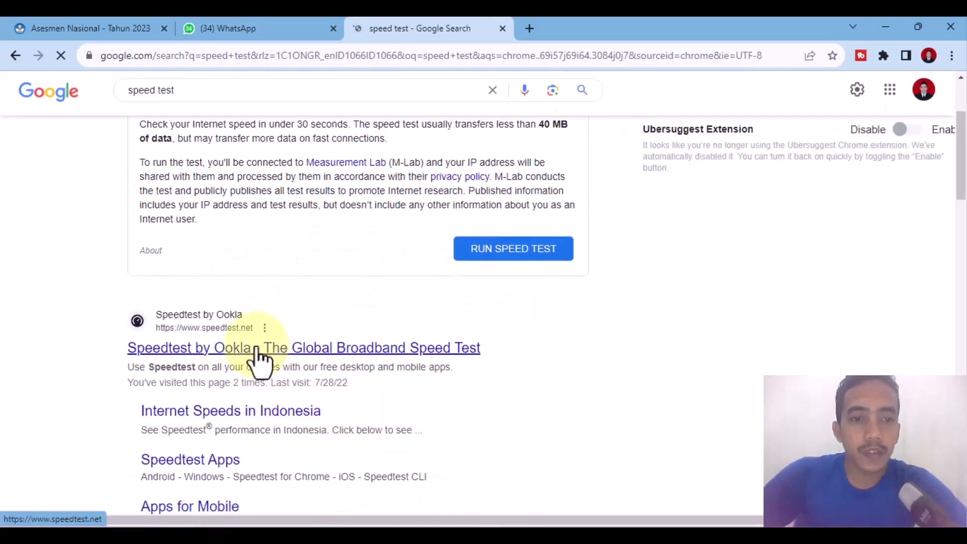
left_click(256, 350)
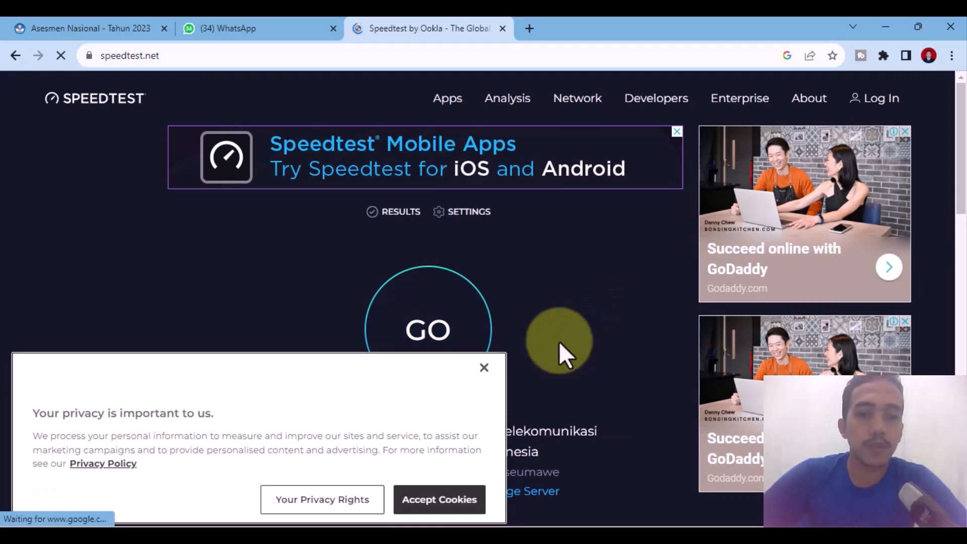
Step: Dismiss the privacy notice and location request on Speedtest and measure the connection's download and upload speeds
left_click(484, 362)
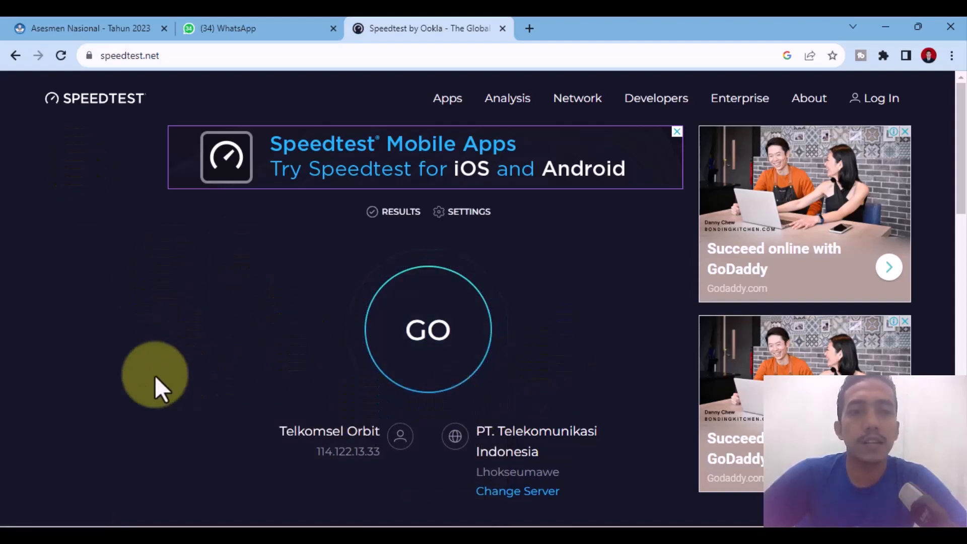
left_click(438, 343)
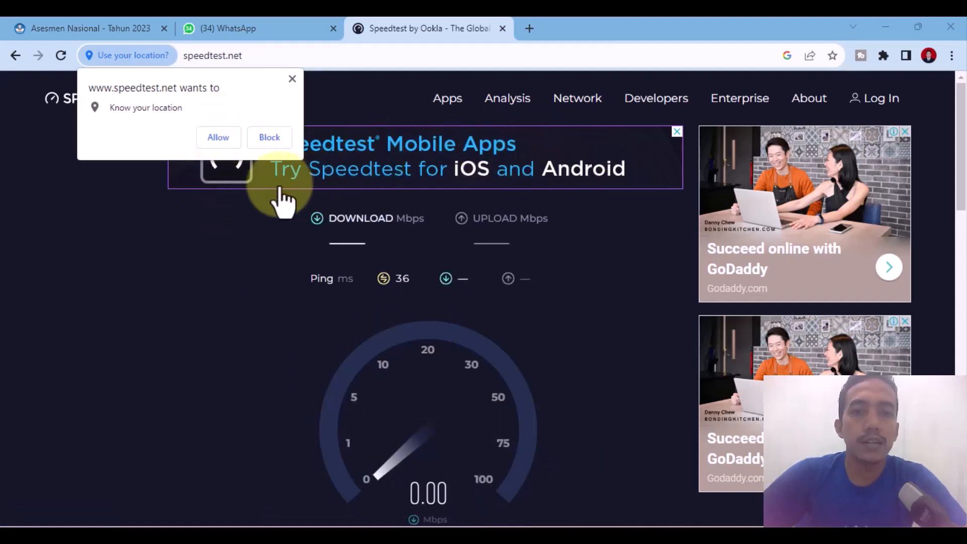
left_click(292, 79)
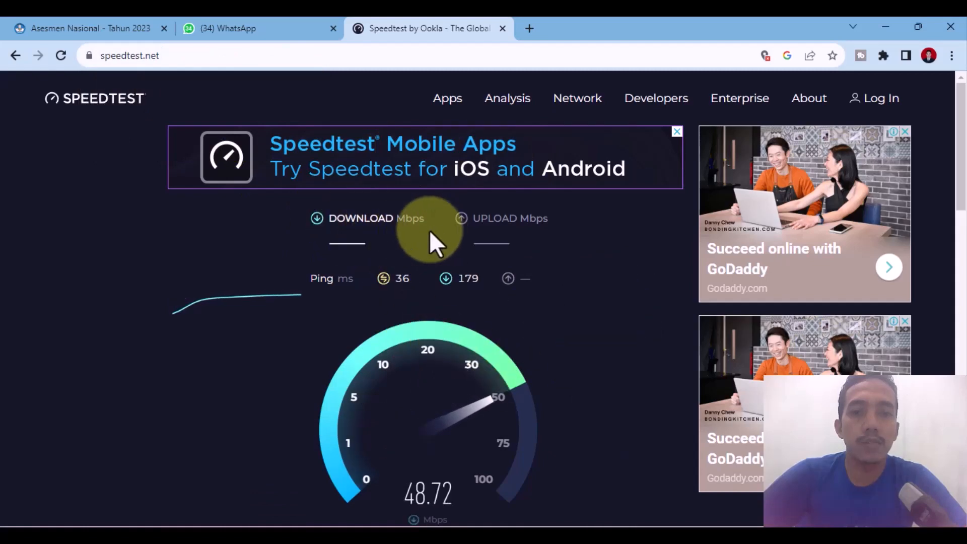
left_click(129, 28)
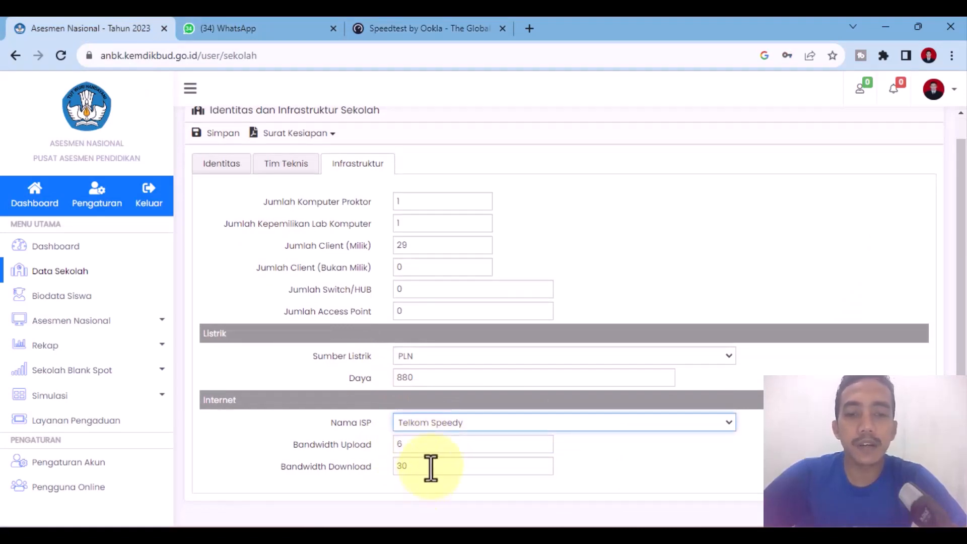
left_click(403, 28)
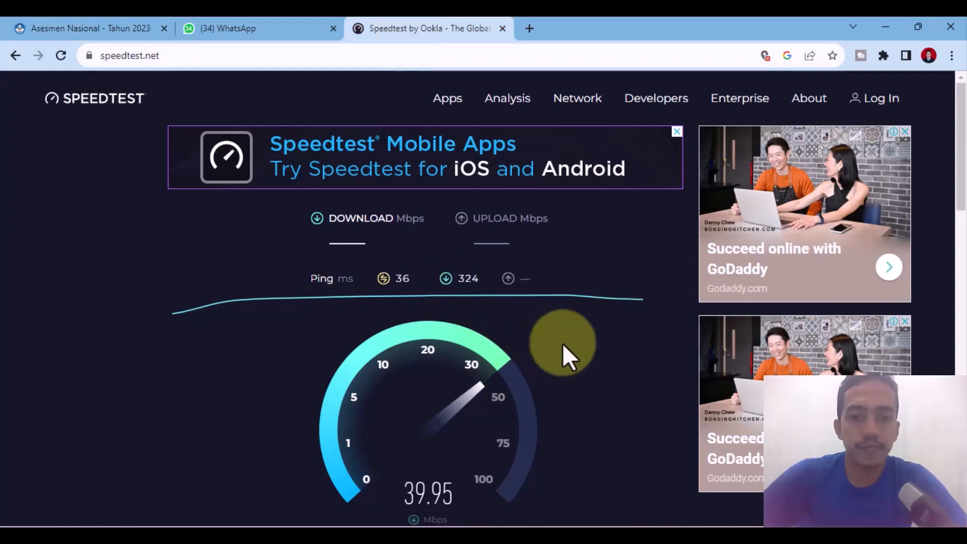
scroll(568, 343, "down", 1)
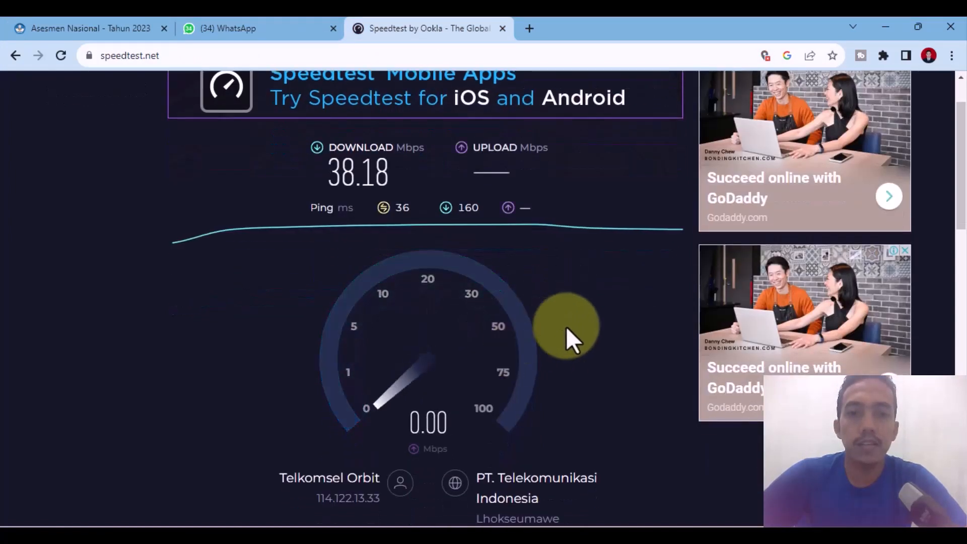
scroll(323, 267, "up", 1)
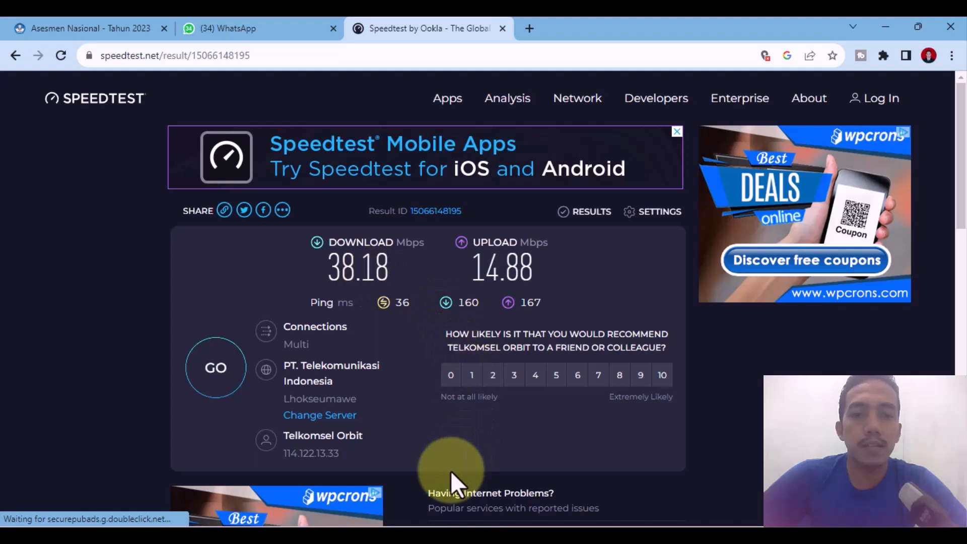
left_click(492, 375)
Step: Back in the ANBK Infrastruktur data, set Bandwidth Download to 40 based on the speed test and save
left_click(155, 28)
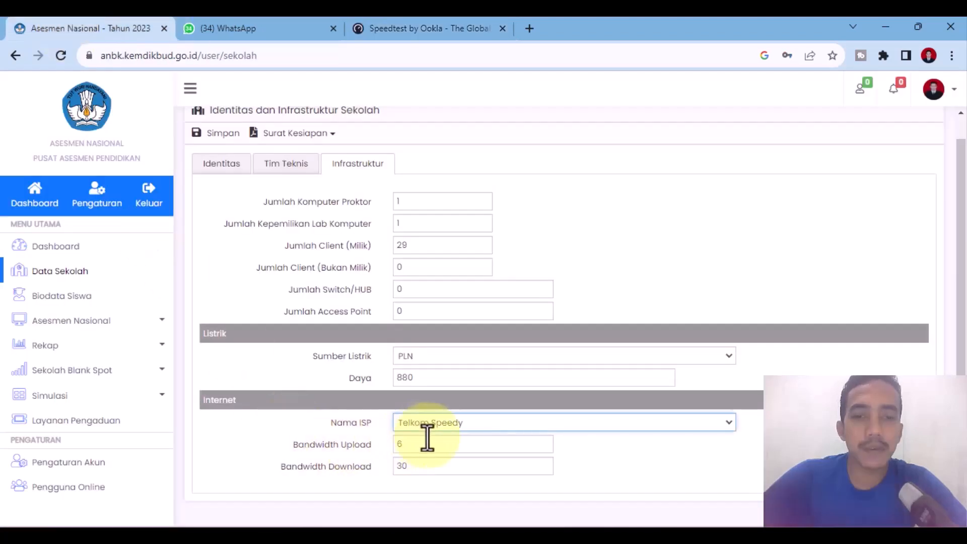
left_click(425, 473)
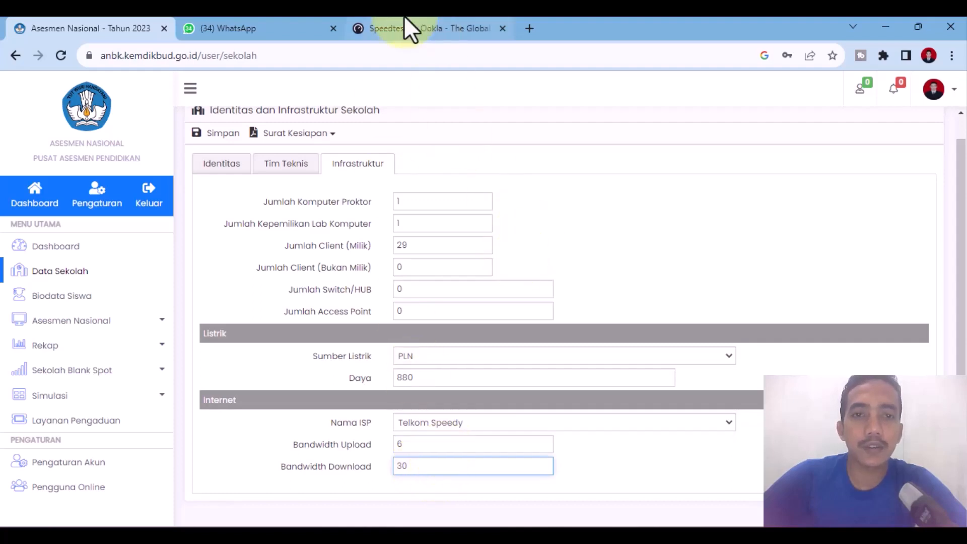
left_click(406, 28)
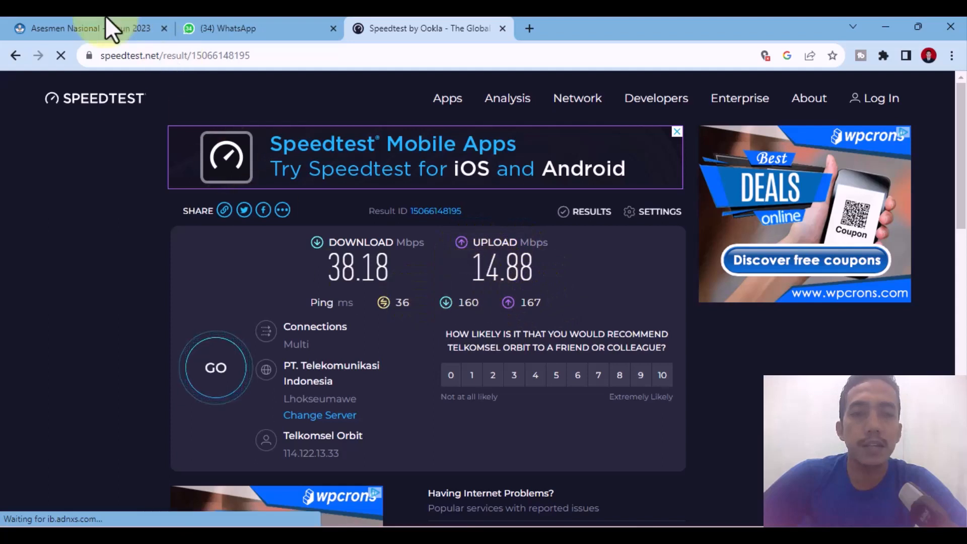
left_click(77, 22)
left_click_drag(423, 464, 366, 459)
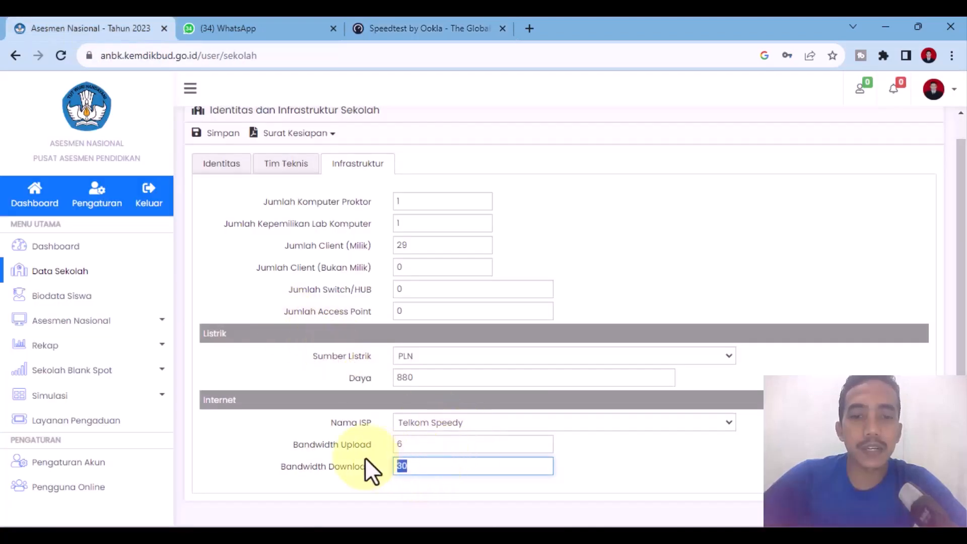
type("40")
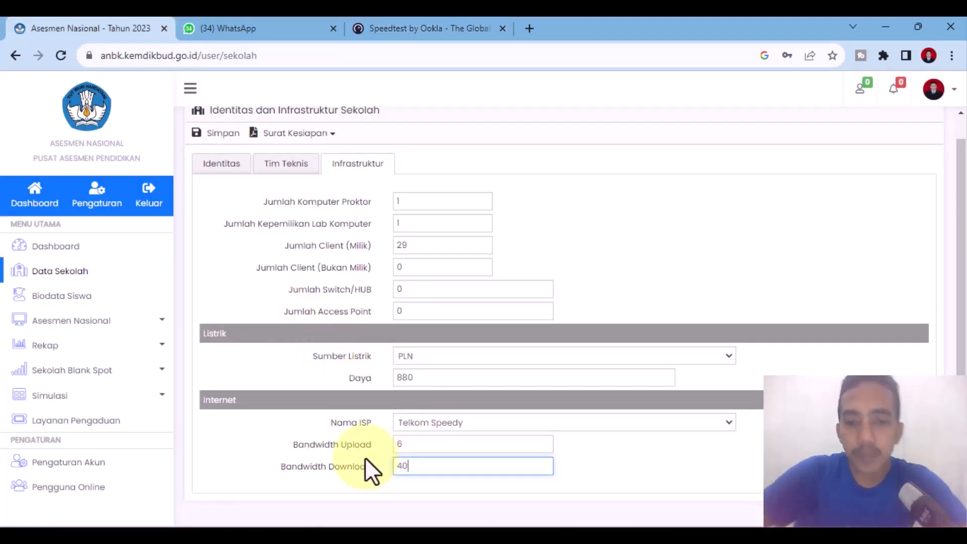
left_click(592, 483)
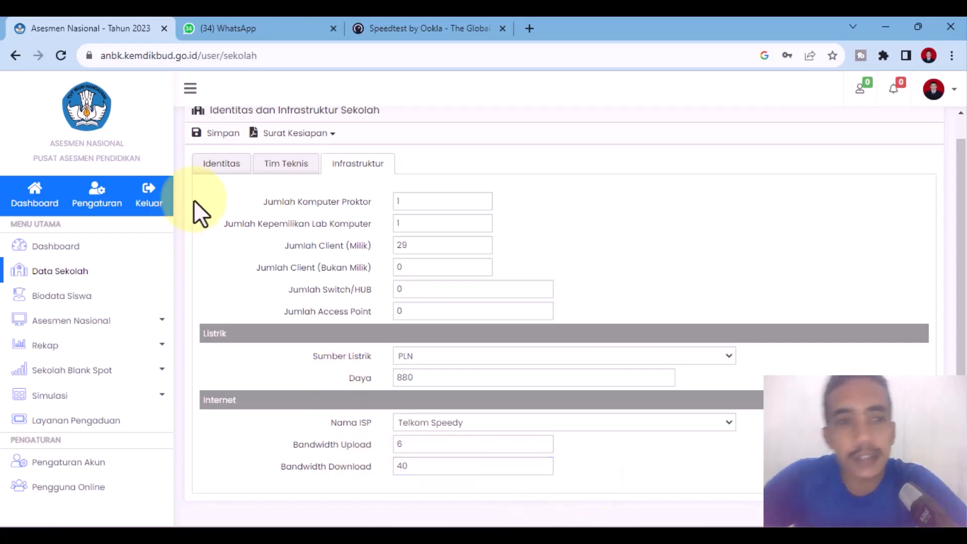
scroll(221, 191, "up", 1)
left_click(223, 155)
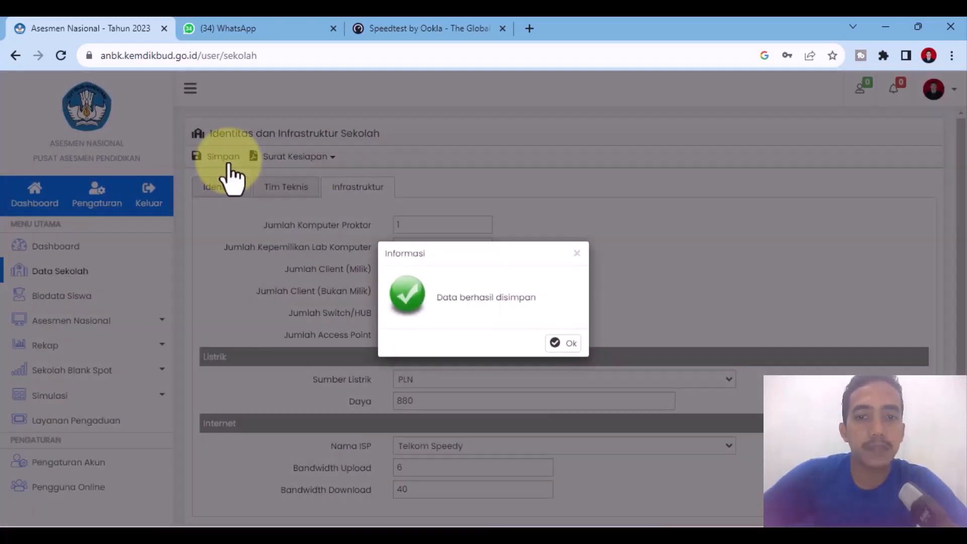
left_click(571, 343)
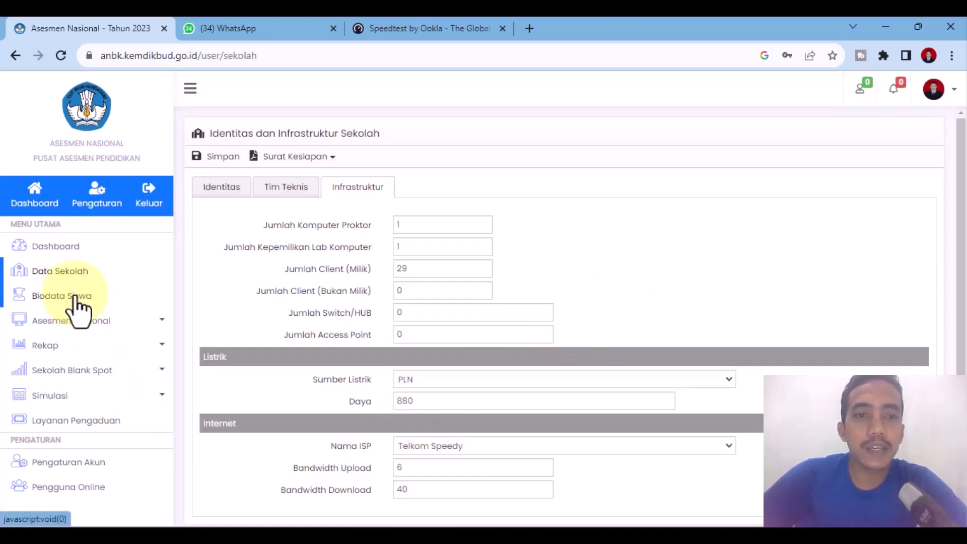
Step: Check the Surat Kesiapan options, then reload the school data and review its Identitas, Tim Teknis and Infrastruktur sections
left_click(272, 157)
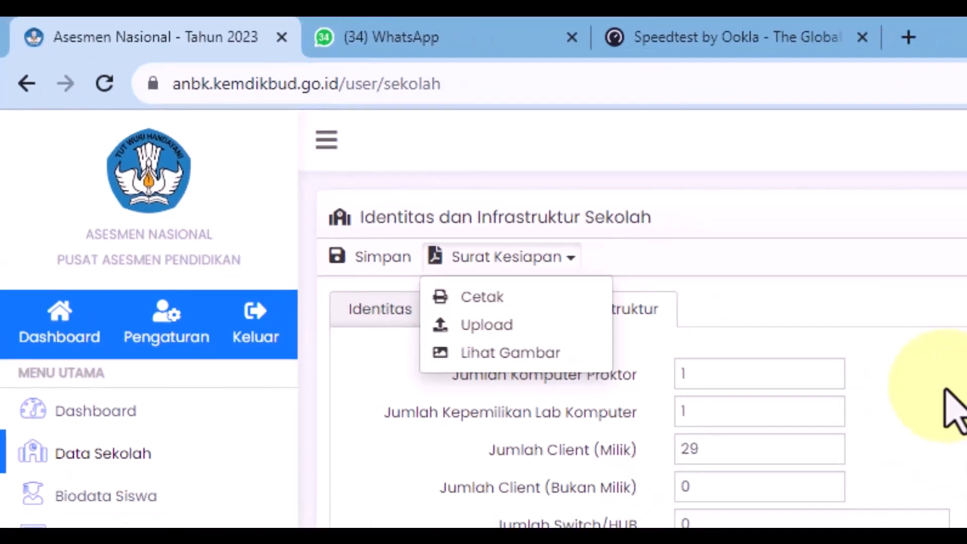
left_click(570, 240)
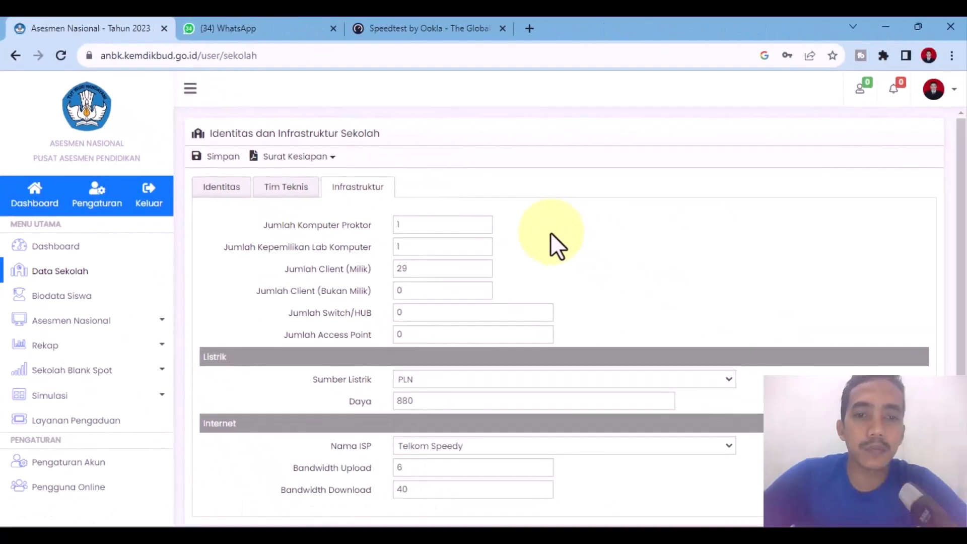
left_click(61, 55)
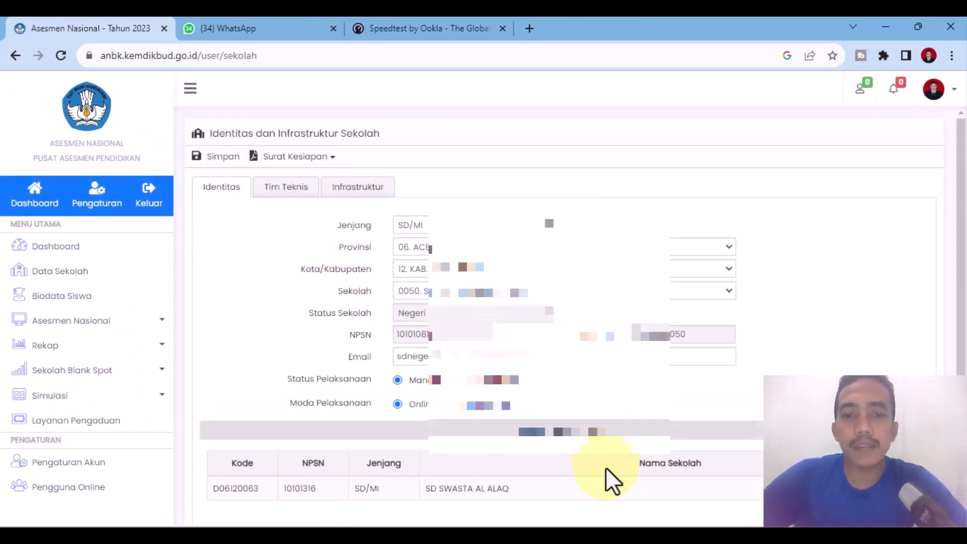
left_click(280, 191)
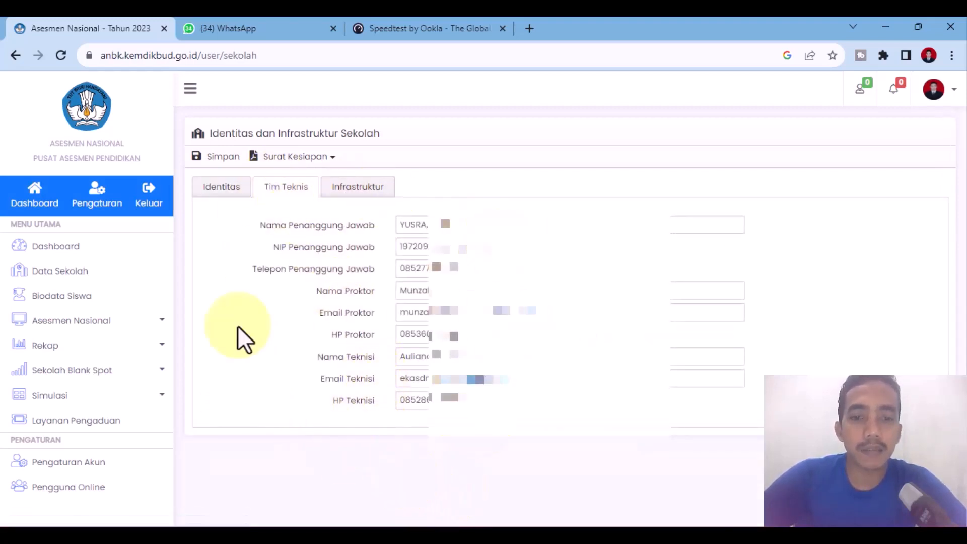
left_click(342, 191)
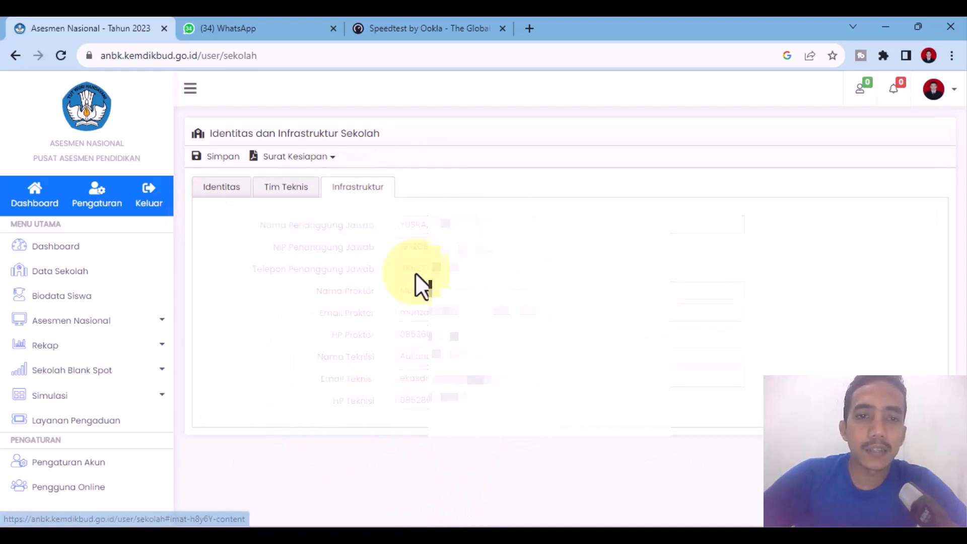
Step: Open the print preview of the Surat Kesiapan and review the letter down to the signature
left_click(297, 157)
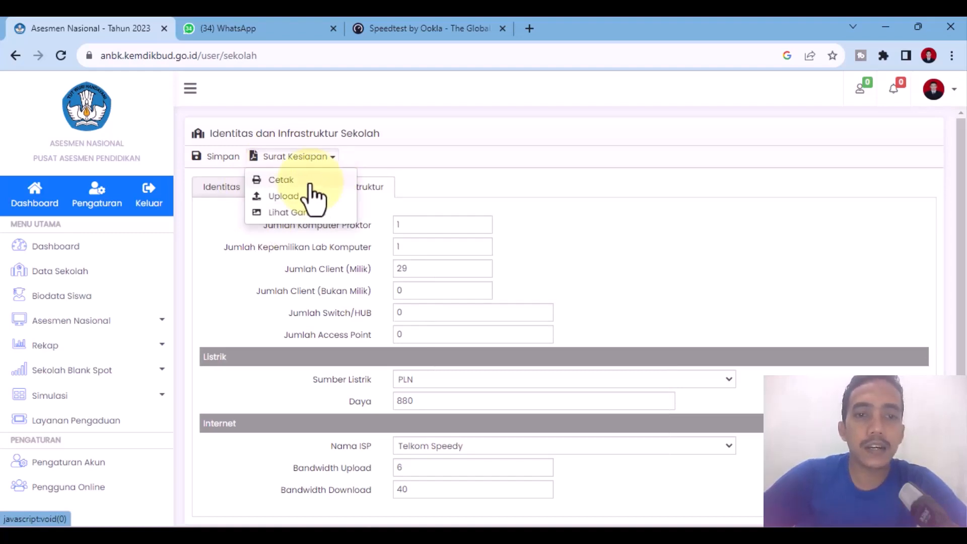
left_click(310, 182)
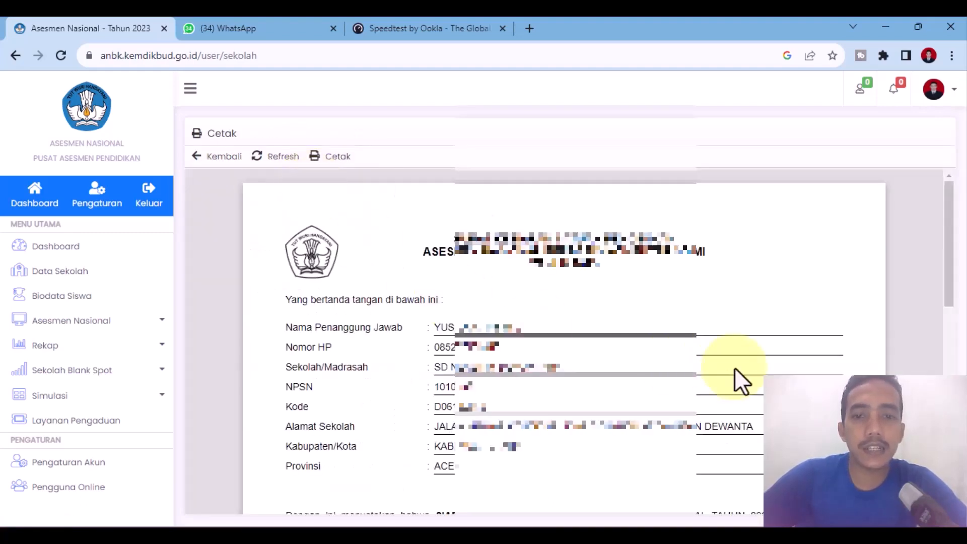
scroll(734, 367, "down", 4)
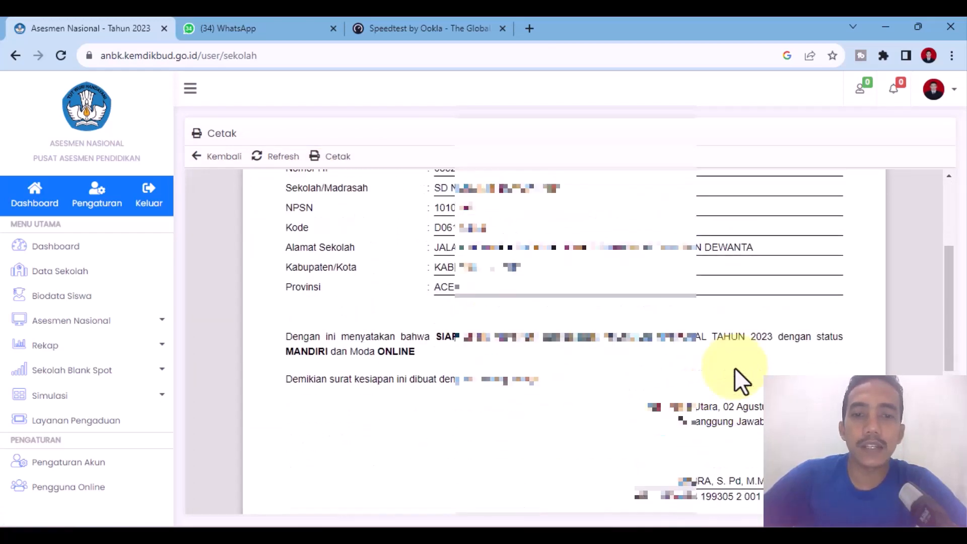
Step: Return to the school data and reopen the print preview of the Surat Kesiapan
scroll(734, 368, "up", 4)
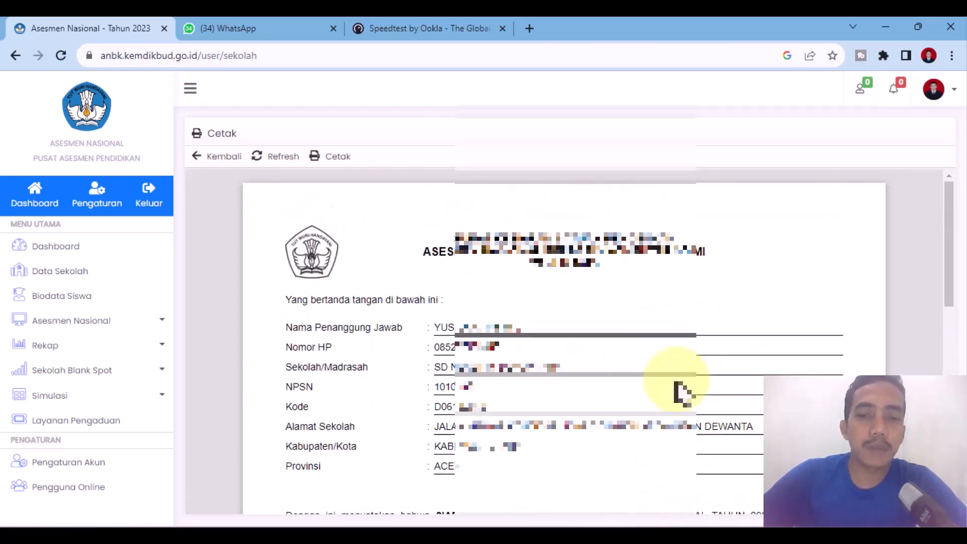
left_click(224, 158)
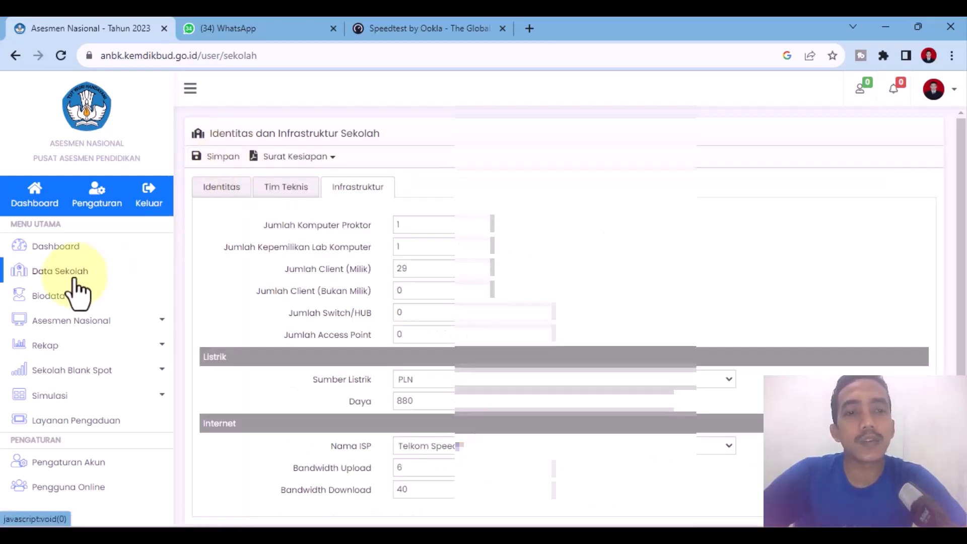
left_click(323, 157)
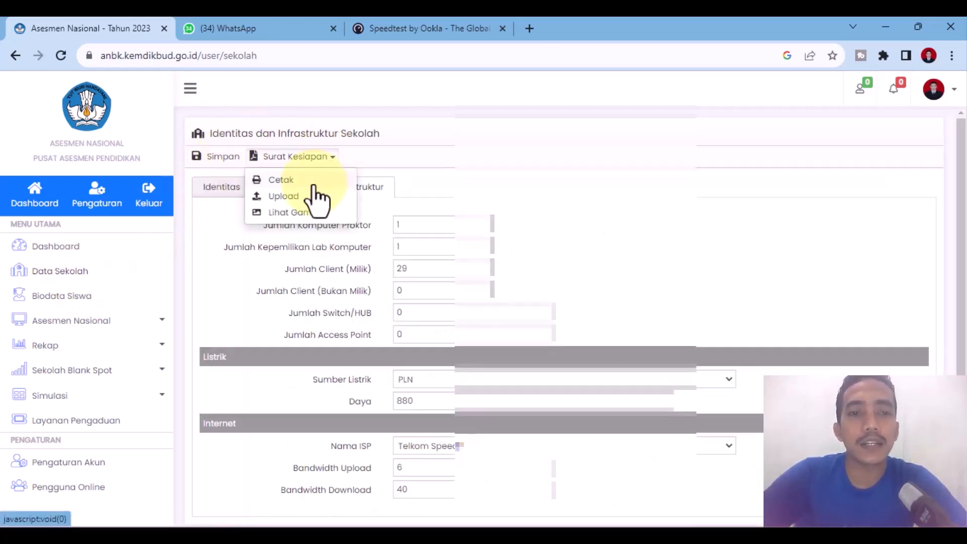
left_click(312, 183)
Step: Review the letter's school details, readiness statement and signature block in the preview, and go back to the school data
scroll(686, 345, "down", 2)
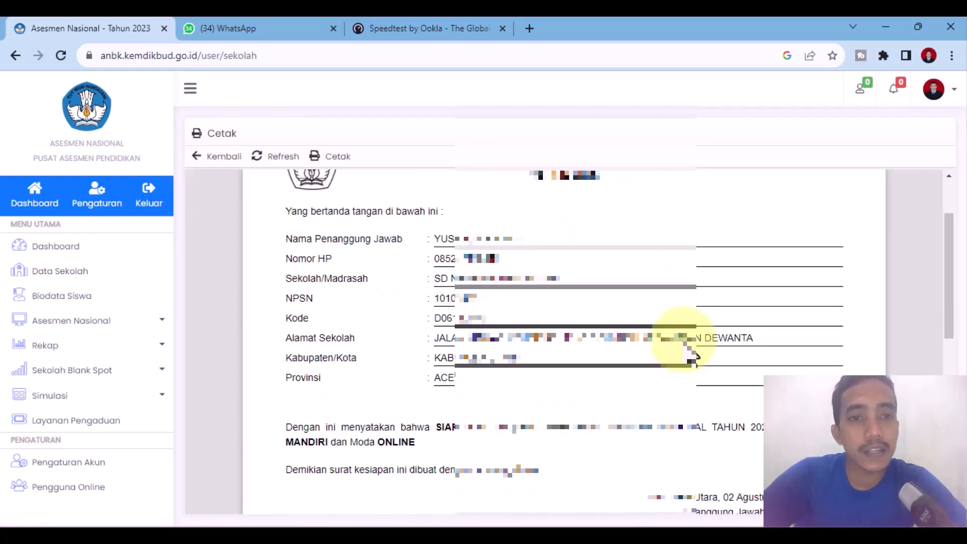
scroll(670, 367, "down", 5)
scroll(625, 388, "up", 7)
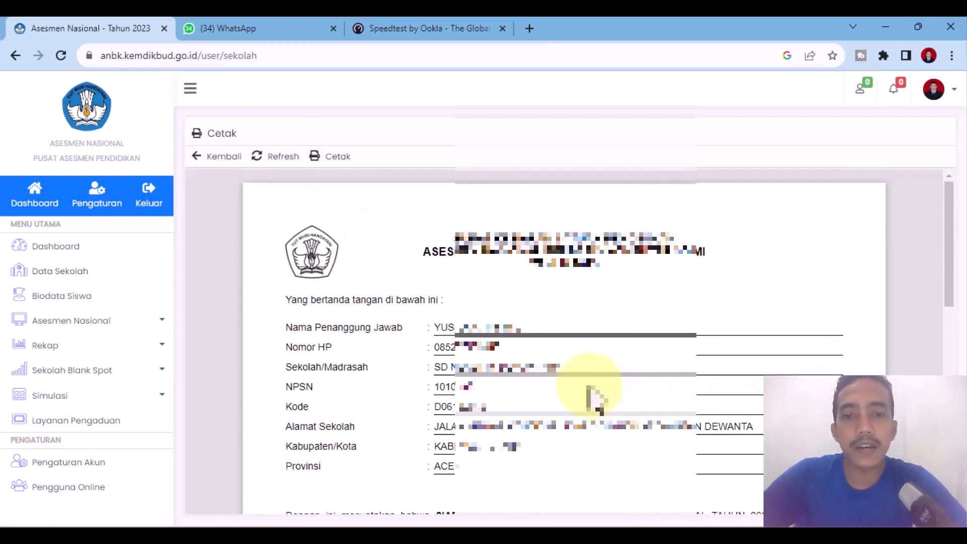
scroll(596, 397, "down", 2)
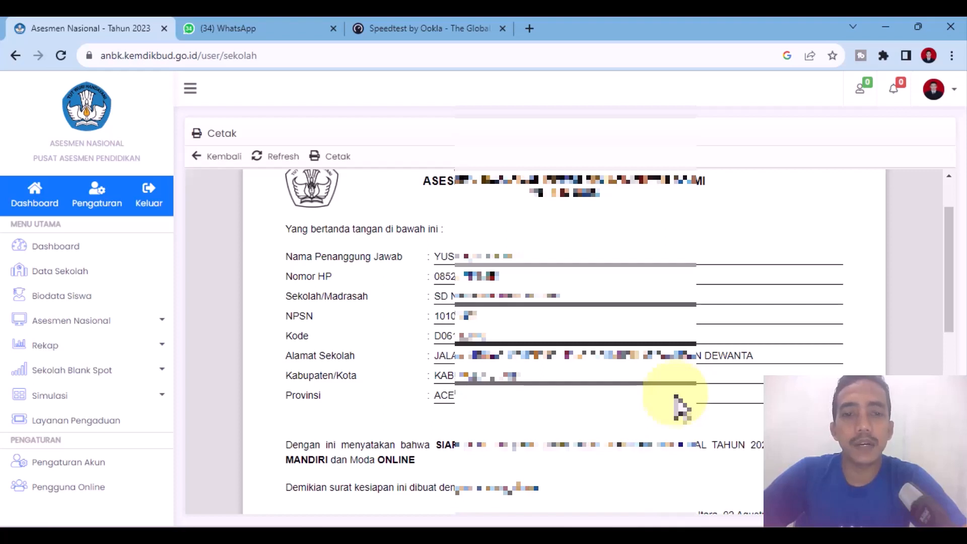
scroll(682, 408, "down", 2)
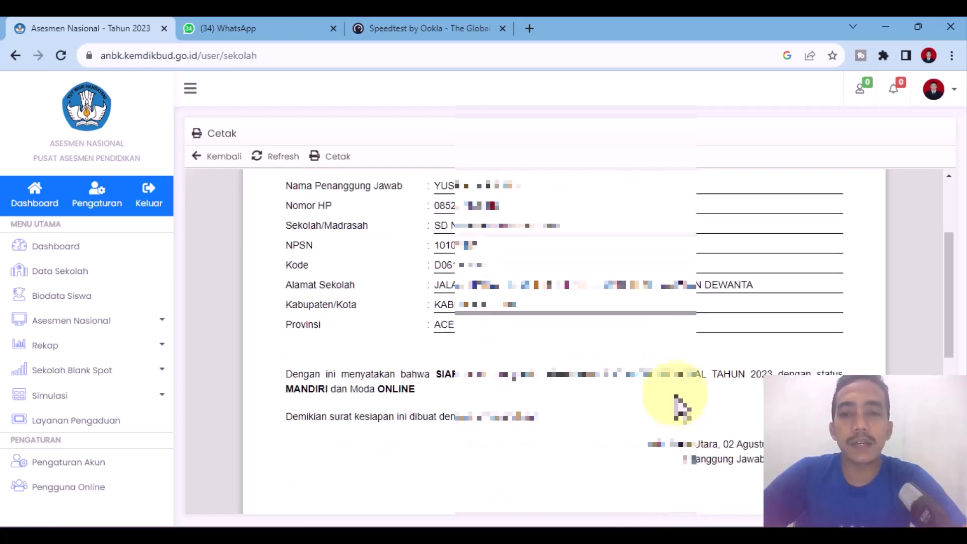
scroll(679, 405, "up", 2)
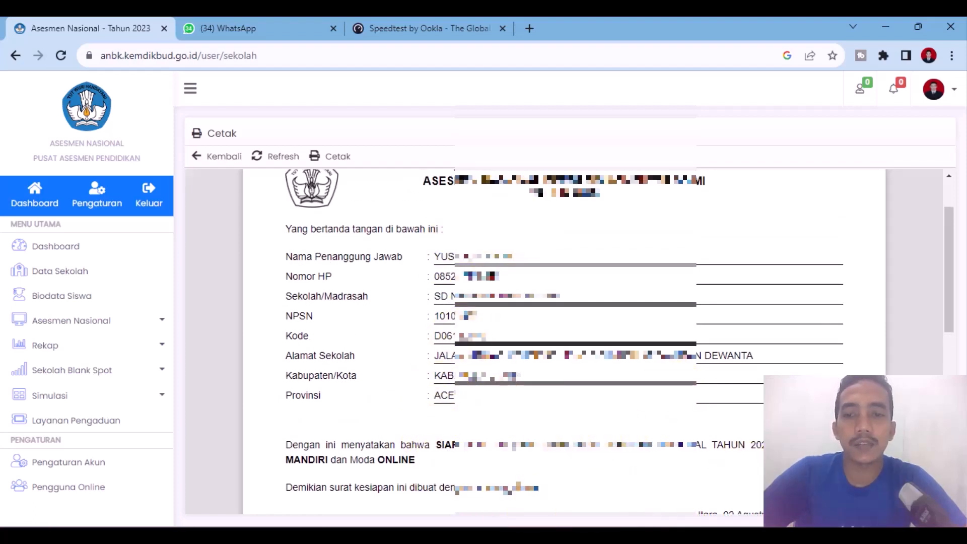
scroll(353, 375, "down", 2)
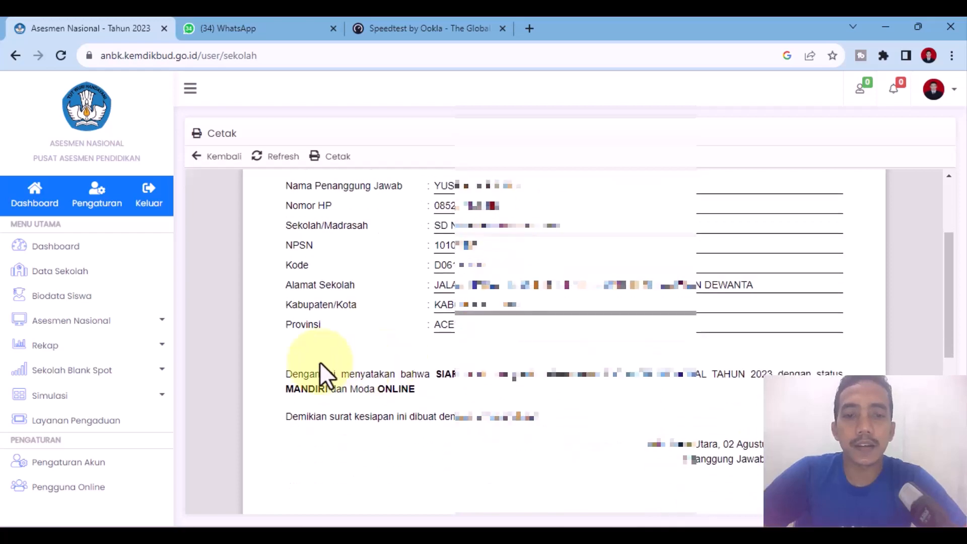
scroll(716, 376, "down", 4)
scroll(713, 392, "down", 3)
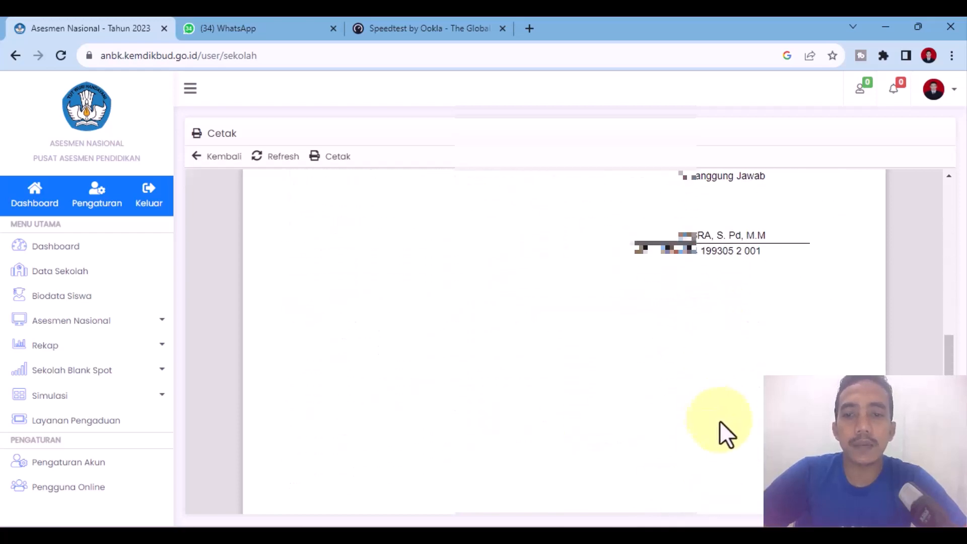
scroll(723, 432, "up", 3)
scroll(655, 447, "up", 5)
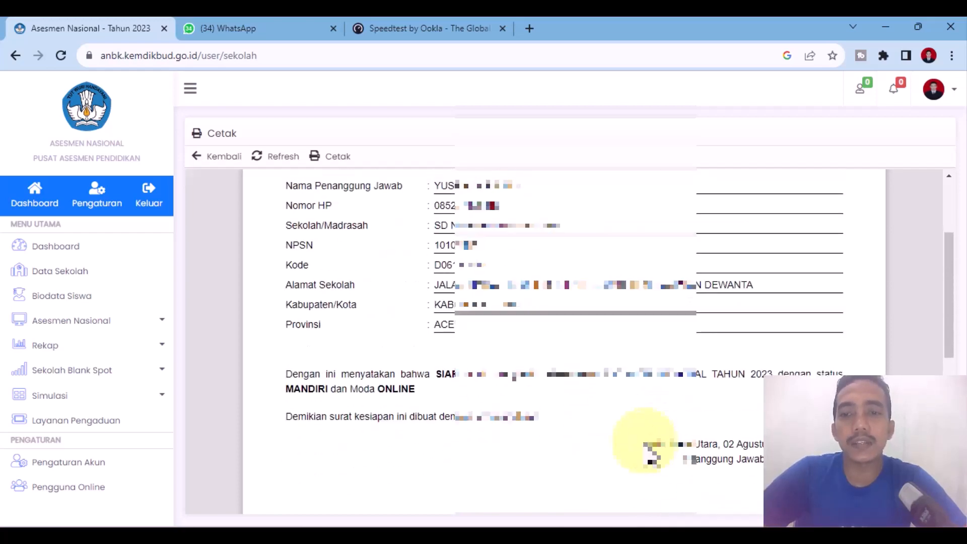
left_click(222, 159)
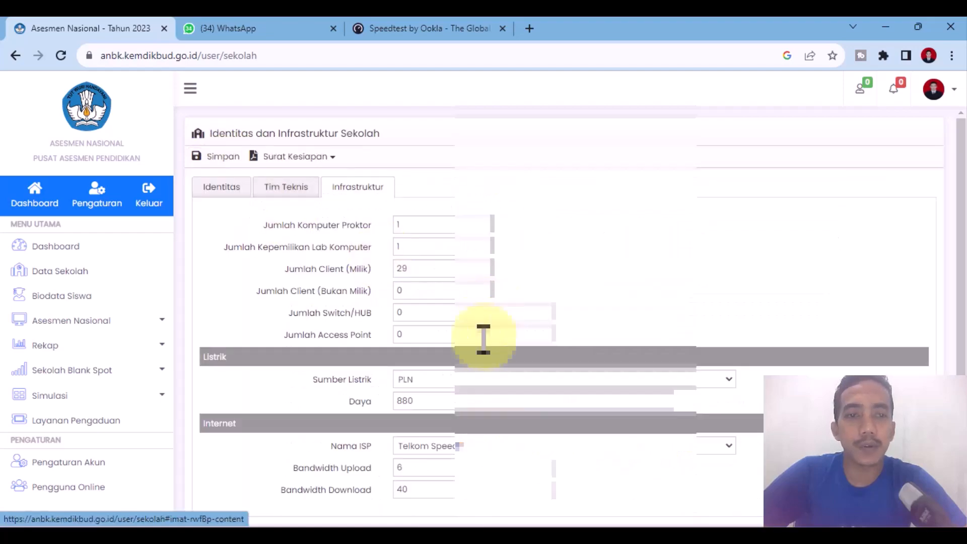
Step: Upload the scanned Surat Kesiapan using the file "Asesmen Nasional - Tahun 2023-1" and acknowledge the upload notice
left_click(291, 157)
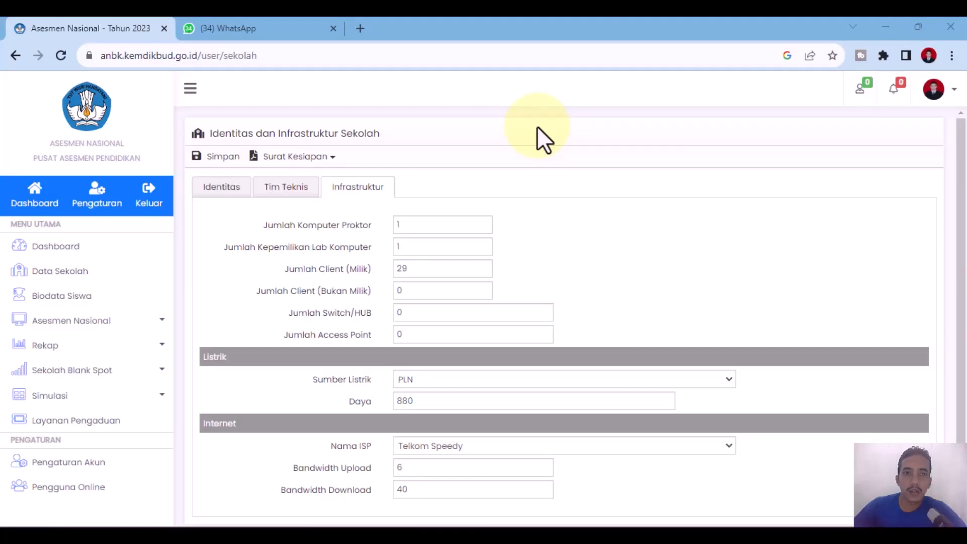
left_click(297, 157)
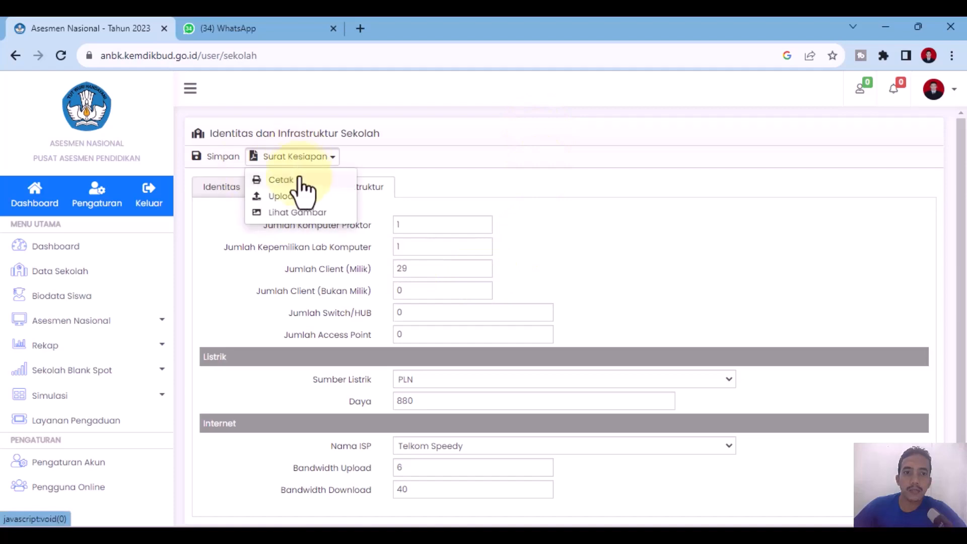
left_click(300, 196)
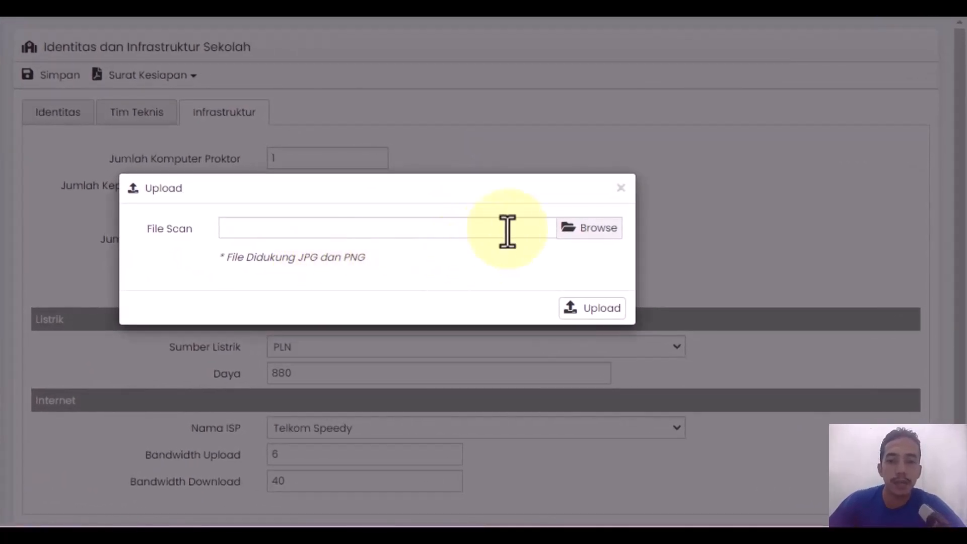
left_click(588, 226)
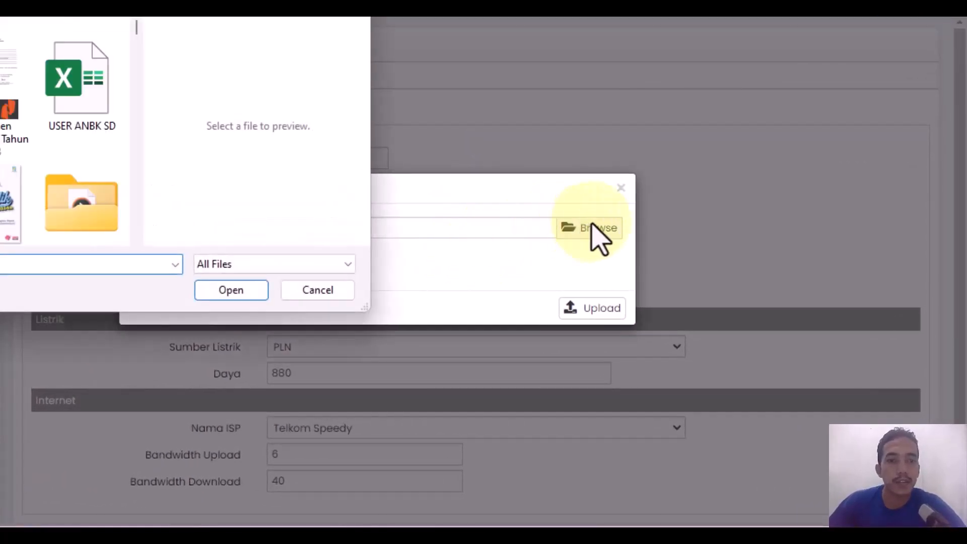
scroll(113, 208, "down", 3)
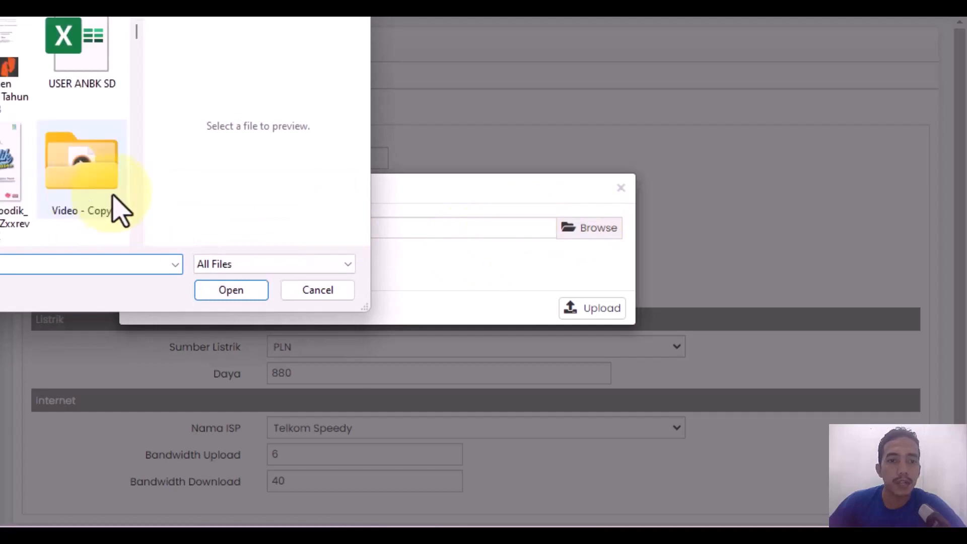
left_click(17, 171)
double_click(18, 171)
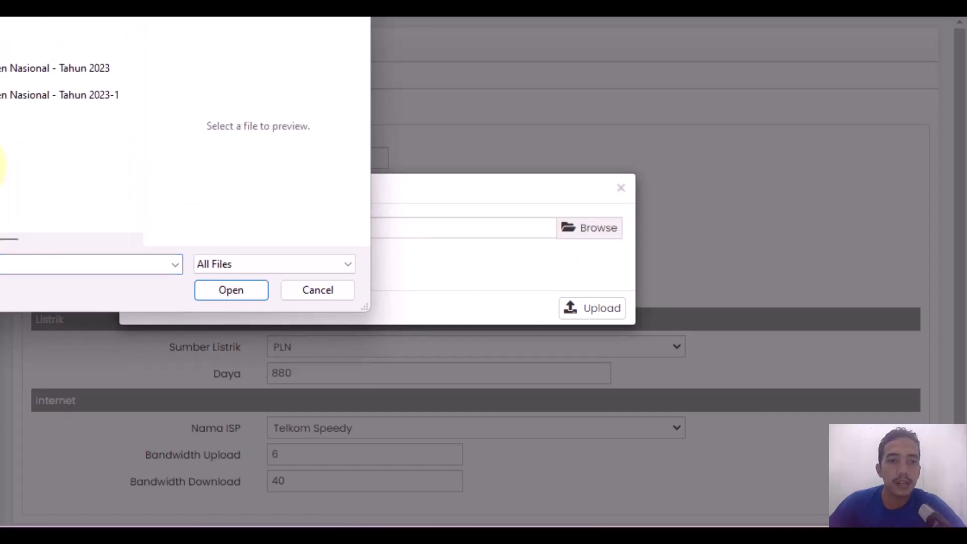
left_click(7, 96)
left_click(251, 296)
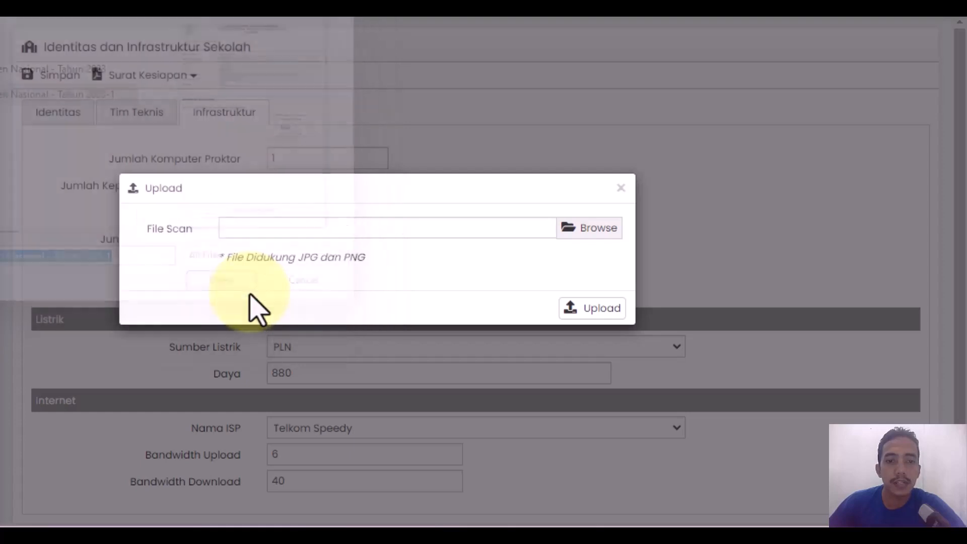
left_click(591, 310)
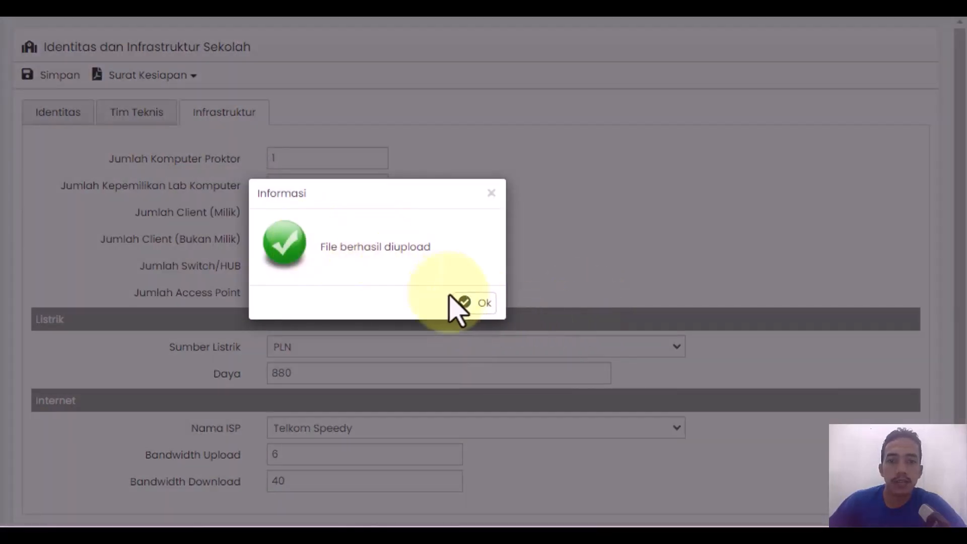
left_click(475, 308)
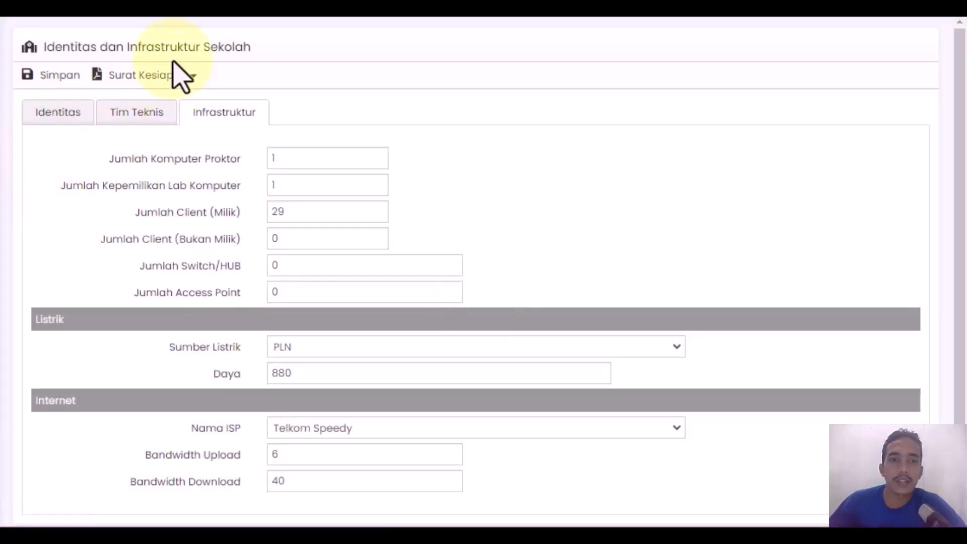
Step: View the uploaded image of the Surat Kesiapan, check the whole letter and return to the school data
left_click(160, 76)
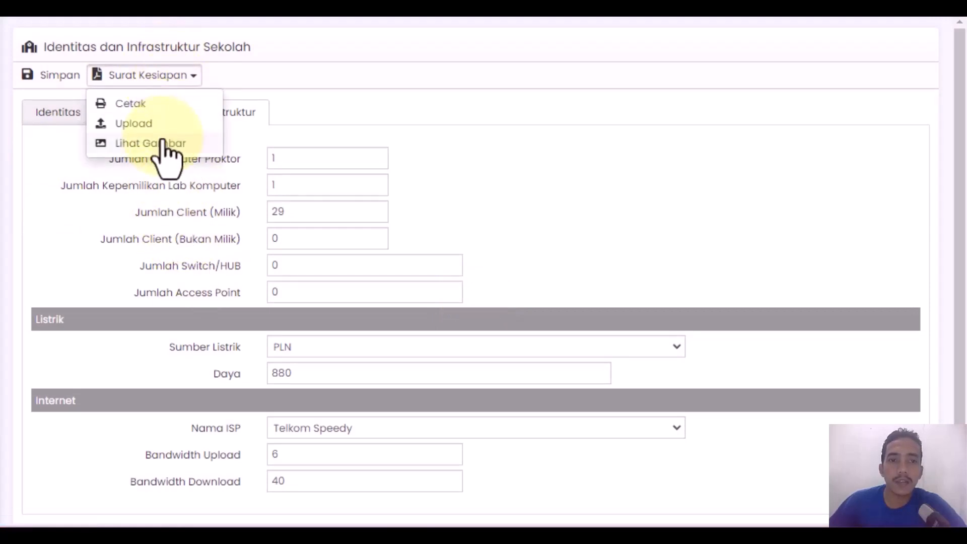
left_click(162, 143)
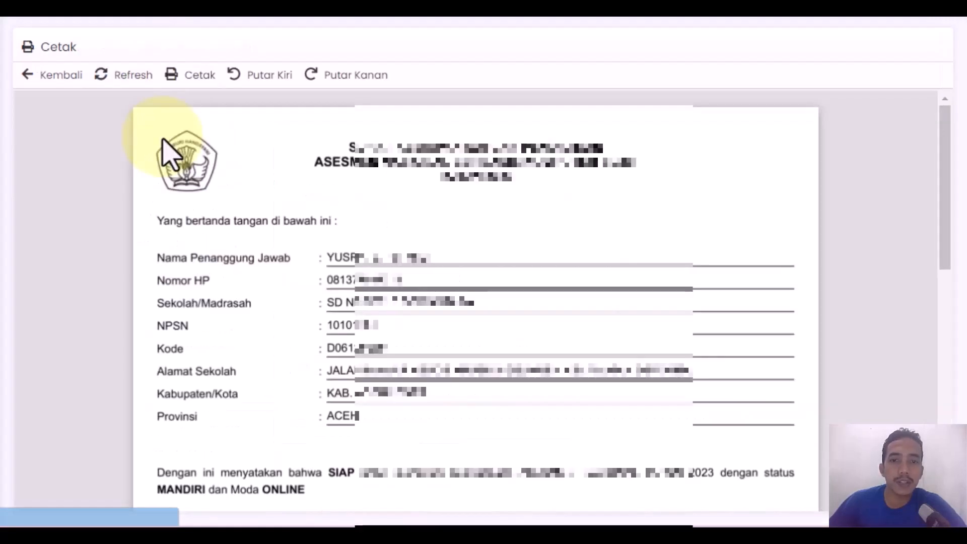
scroll(169, 156, "down", 5)
scroll(168, 156, "up", 5)
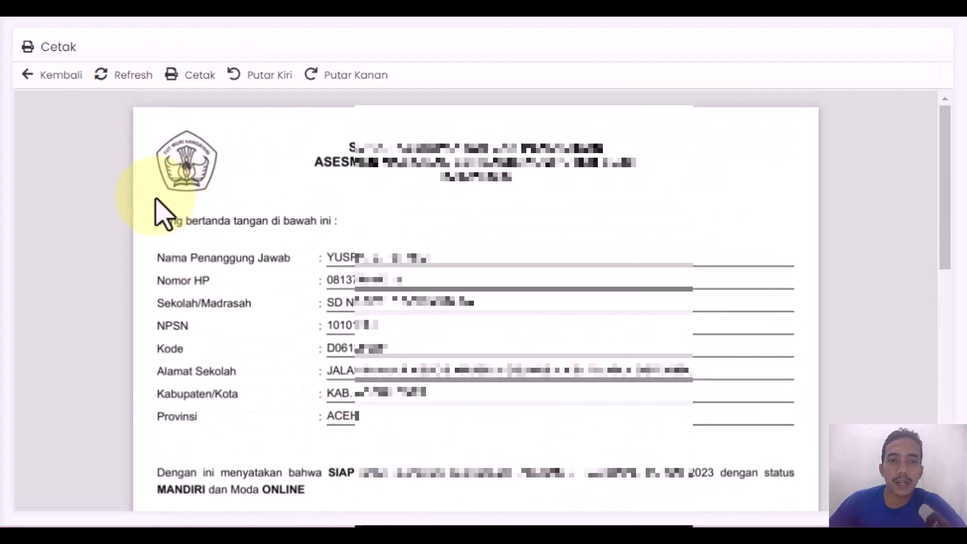
left_click(56, 76)
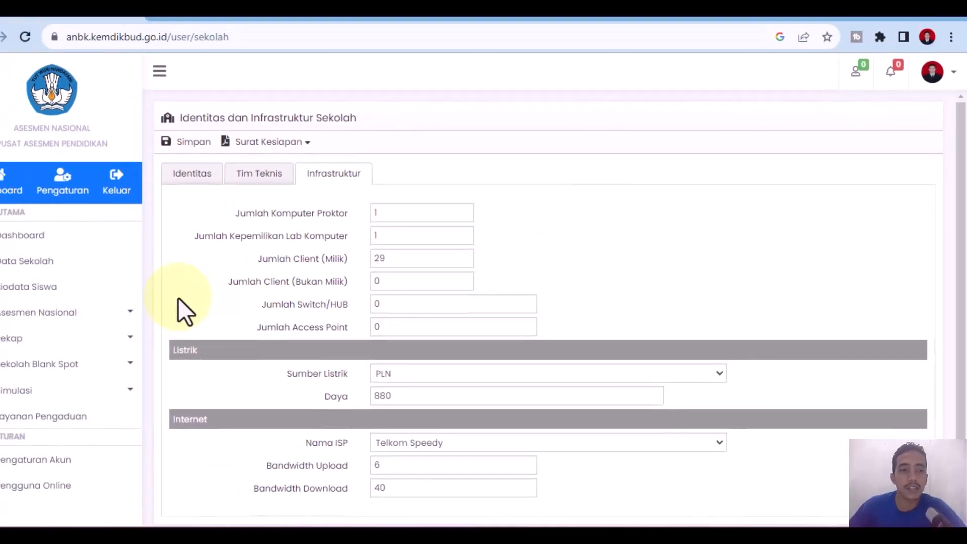
Step: Try to pull the participants' data from BIO-AN into Biodata Siswa
left_click(64, 297)
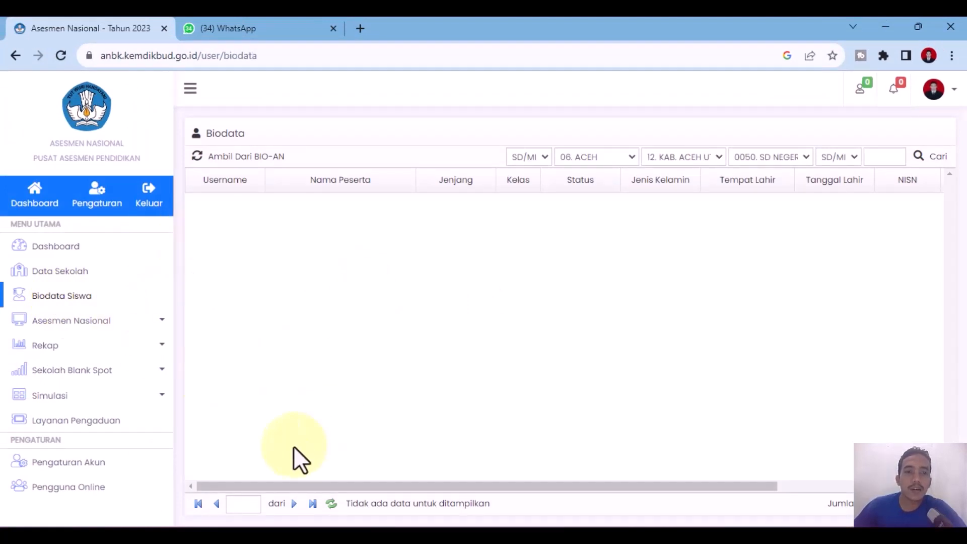
left_click(252, 166)
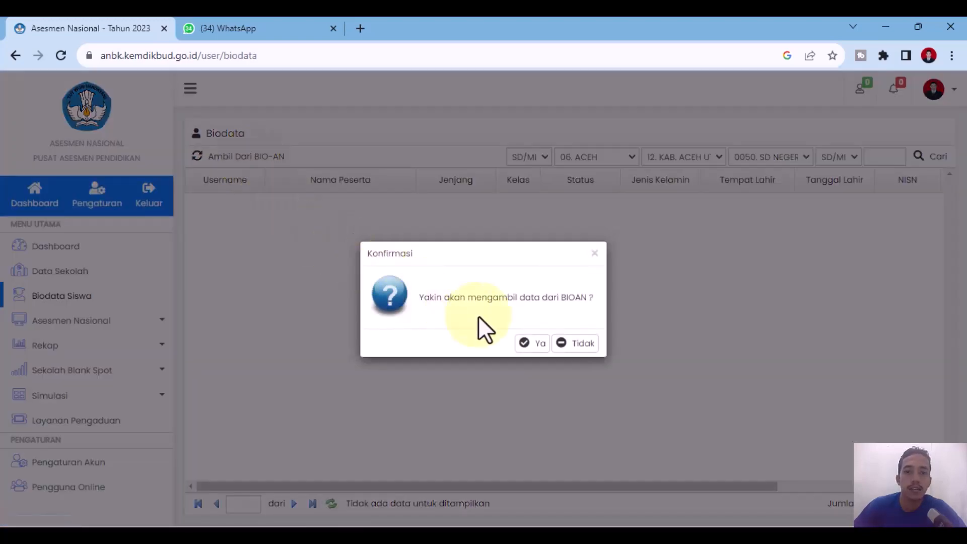
left_click(526, 348)
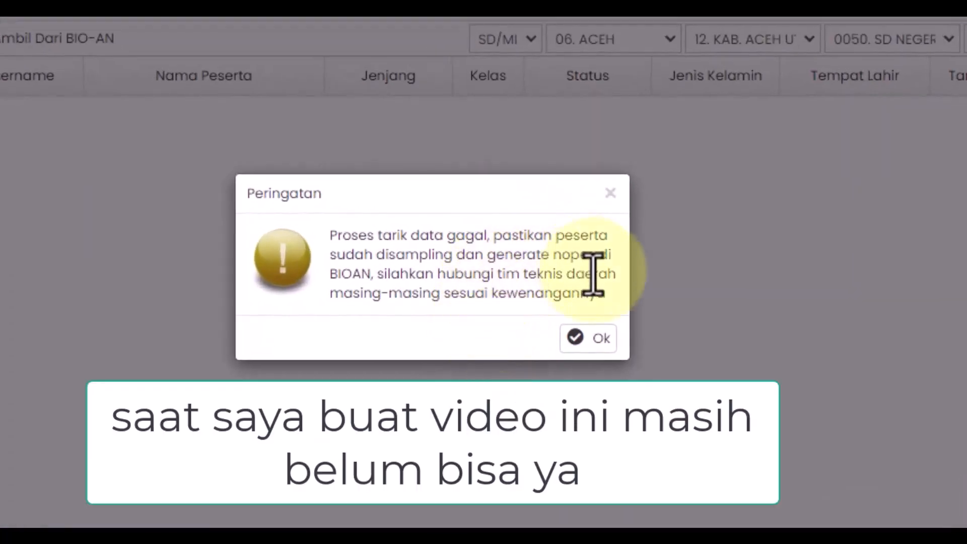
left_click(599, 344)
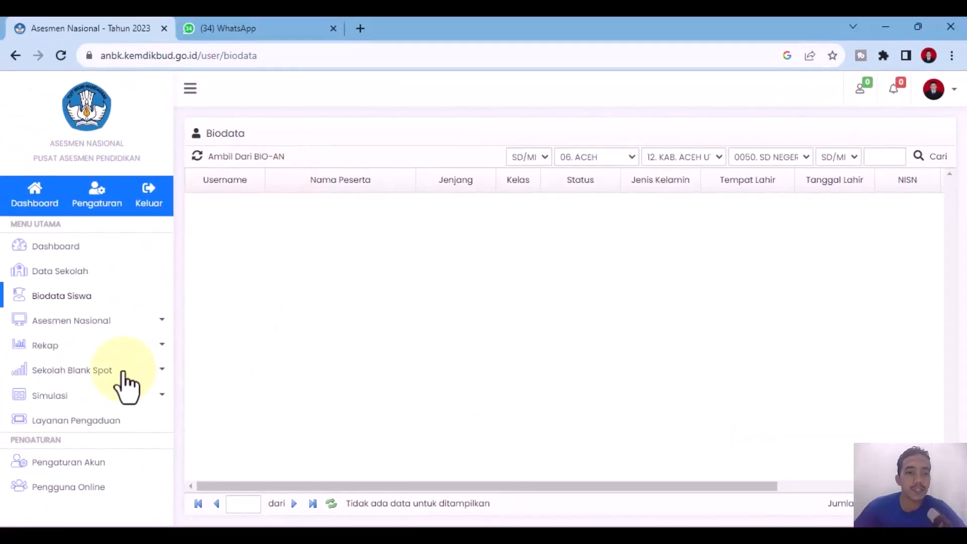
Step: Open Pakta Integritas under Asesmen Nasional and try to print the integrity pact
left_click(105, 325)
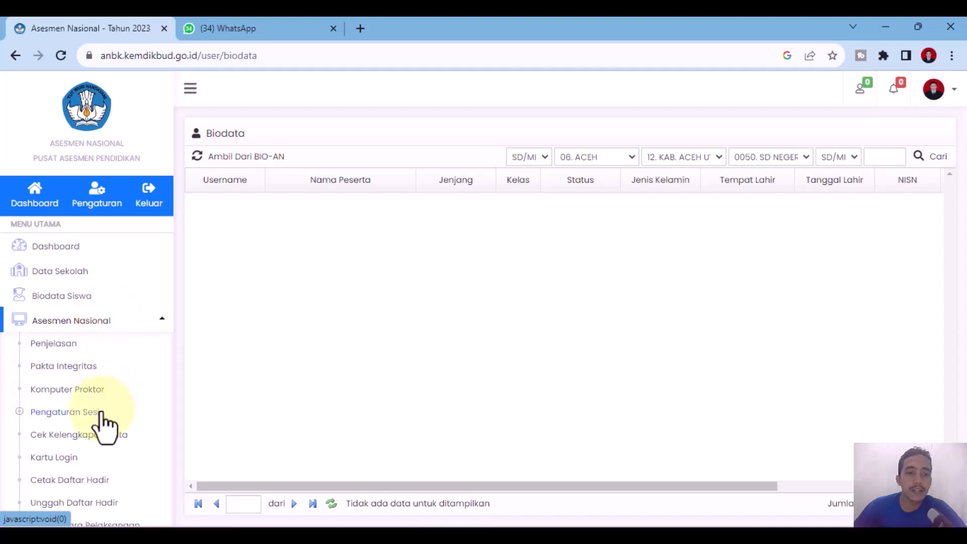
left_click(104, 372)
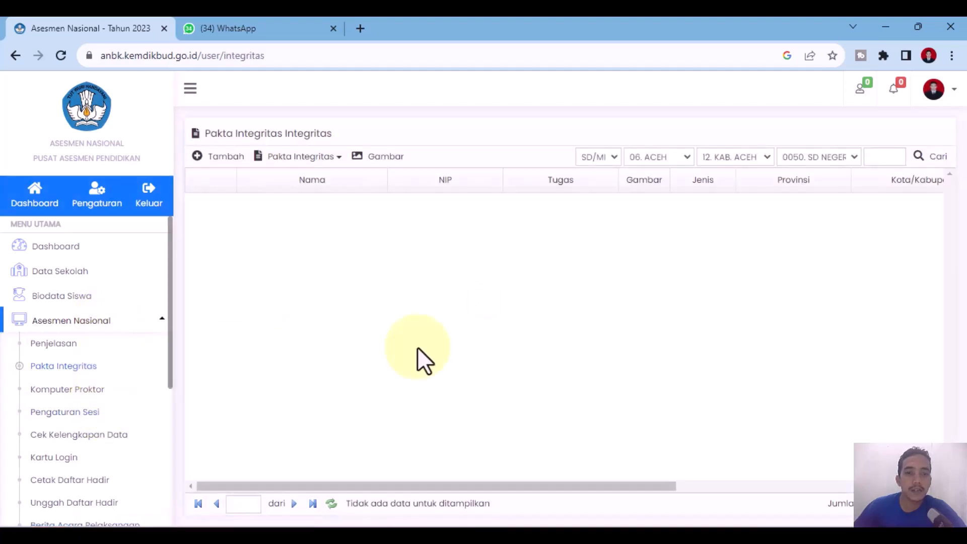
left_click(310, 158)
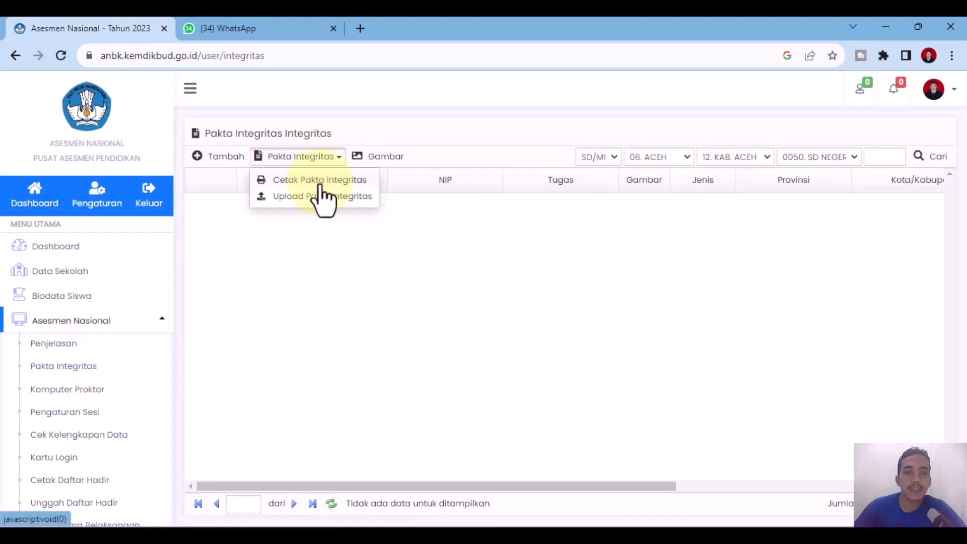
left_click(319, 184)
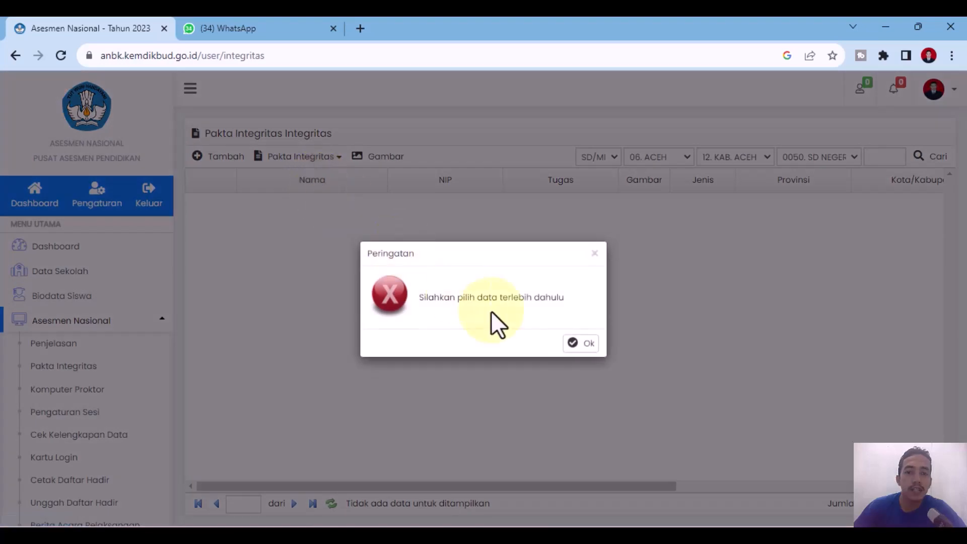
left_click(579, 339)
Step: Add a Pakta Integritas entry with the NIP "-", the person's full name and the task Proktor, and save it
left_click(231, 162)
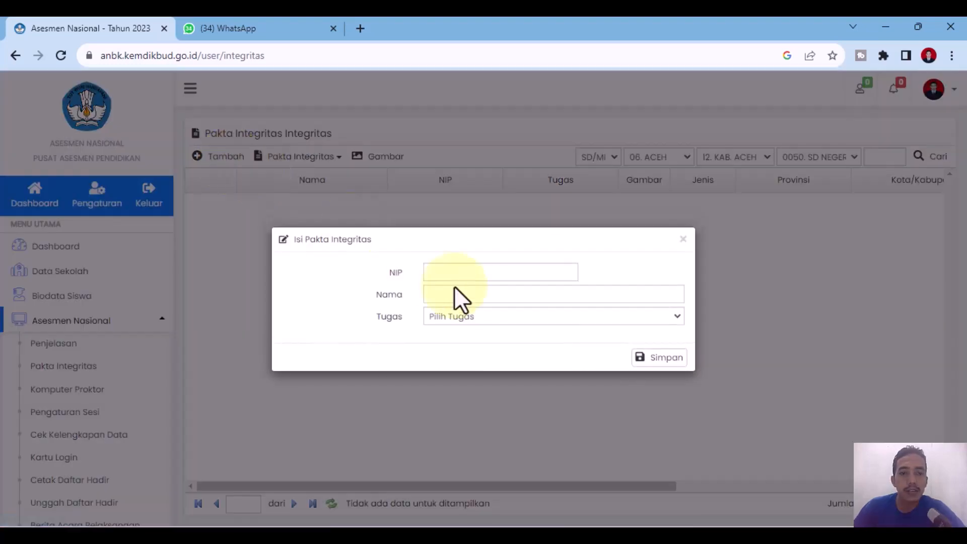
left_click(472, 317)
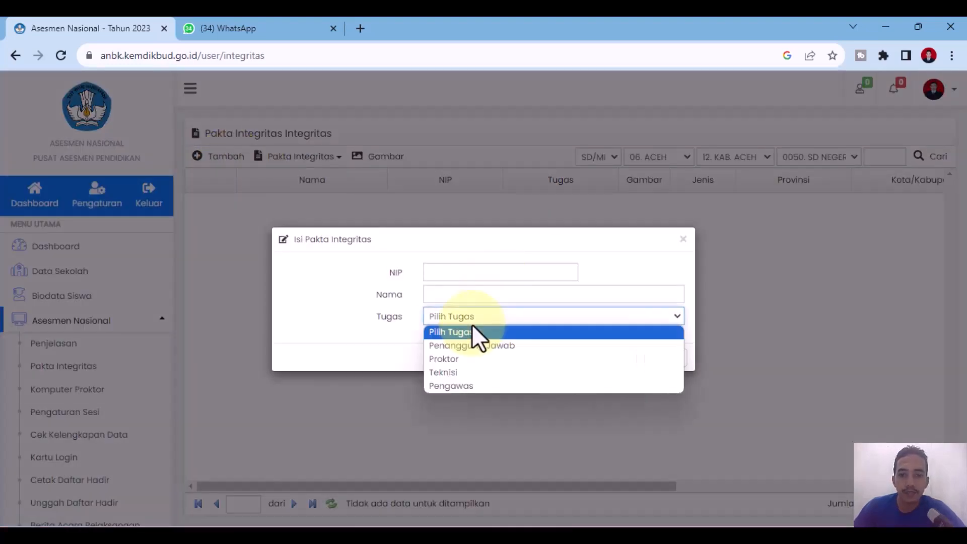
left_click(468, 362)
left_click(443, 272)
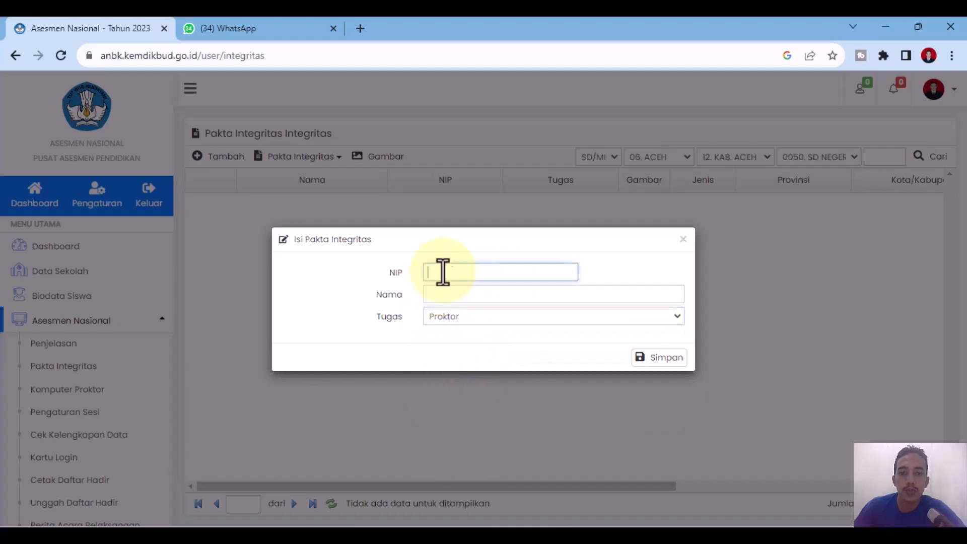
left_click(483, 298)
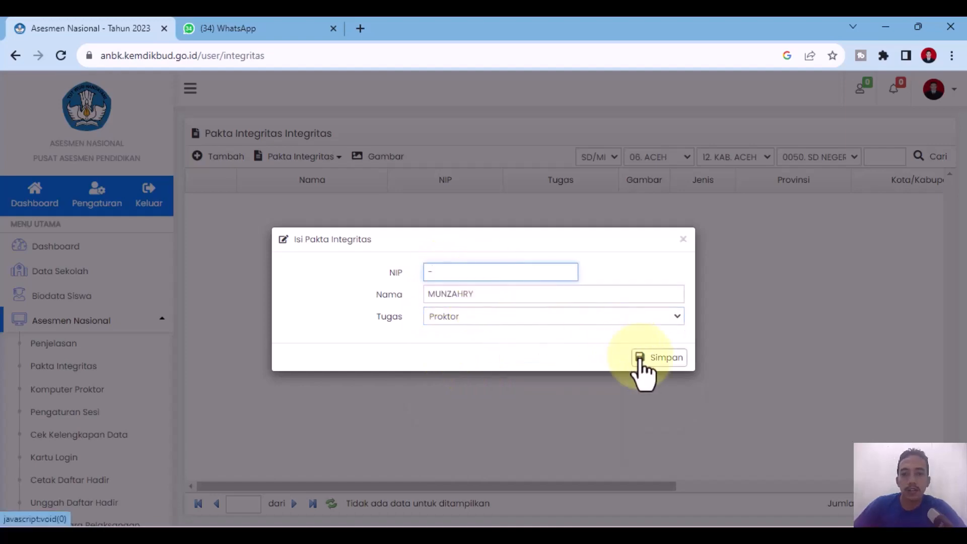
left_click(640, 359)
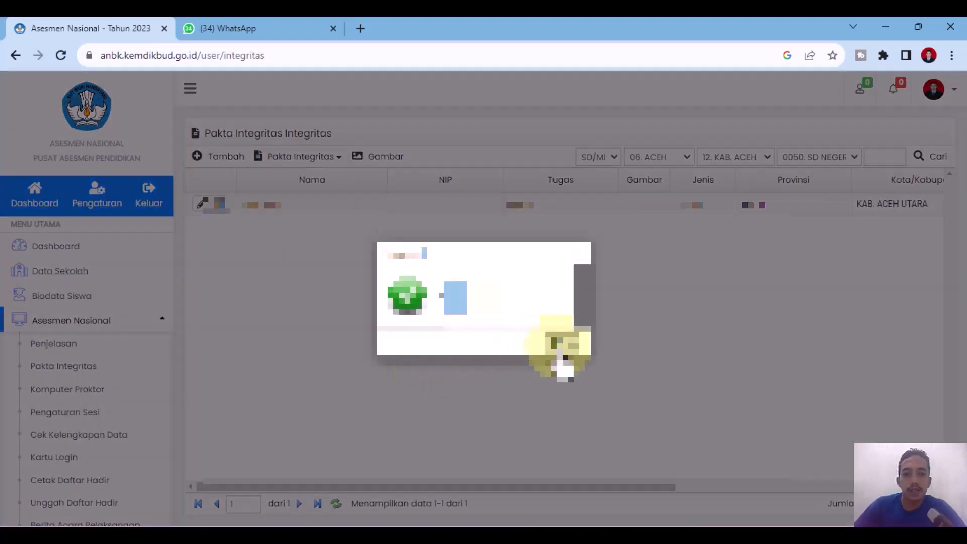
left_click(559, 347)
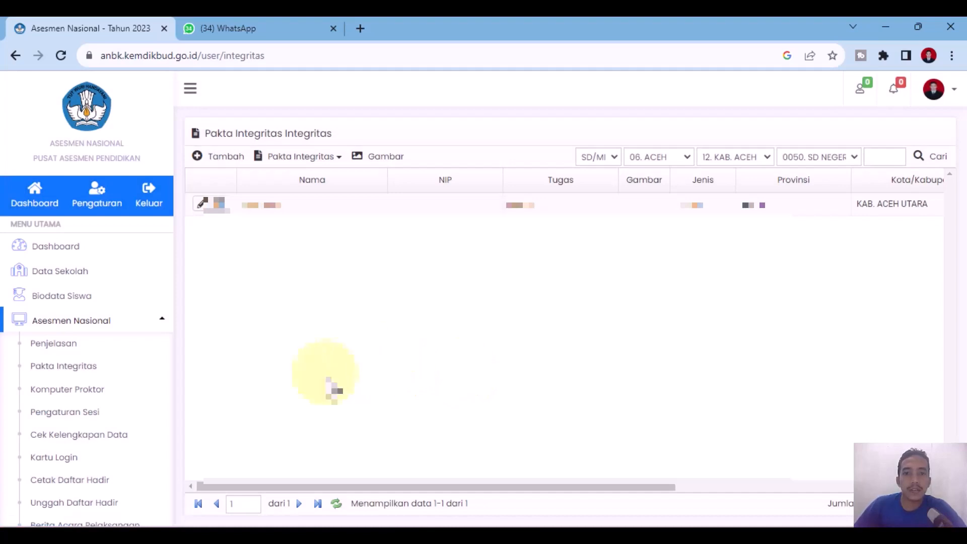
Step: Add another Pakta Integritas entry with the person's full name and the task Penanggung Jawab
left_click(223, 156)
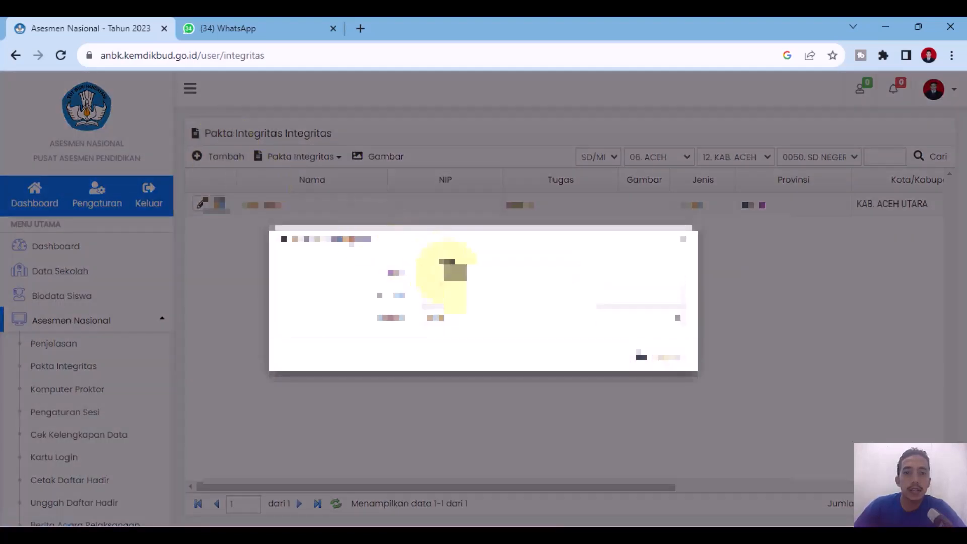
left_click(458, 299)
left_click(454, 319)
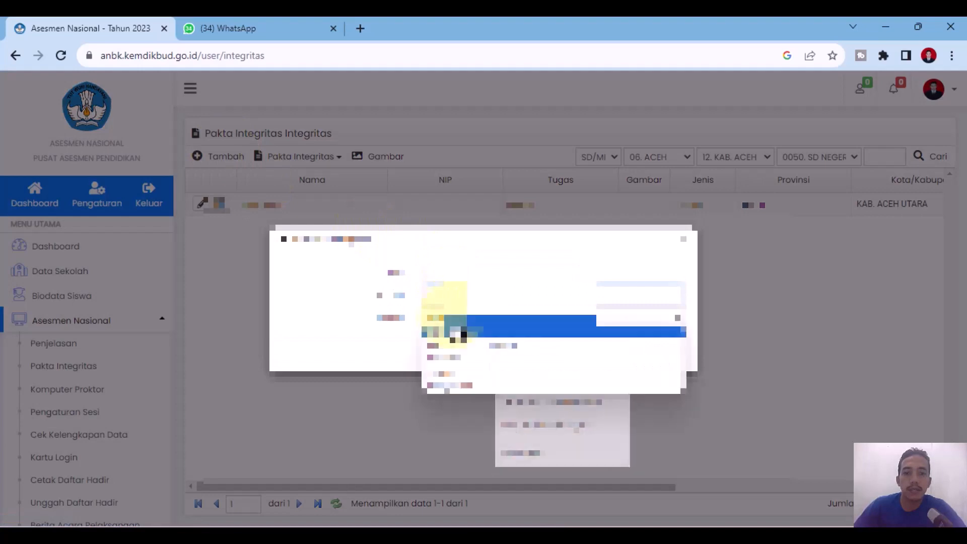
left_click(452, 348)
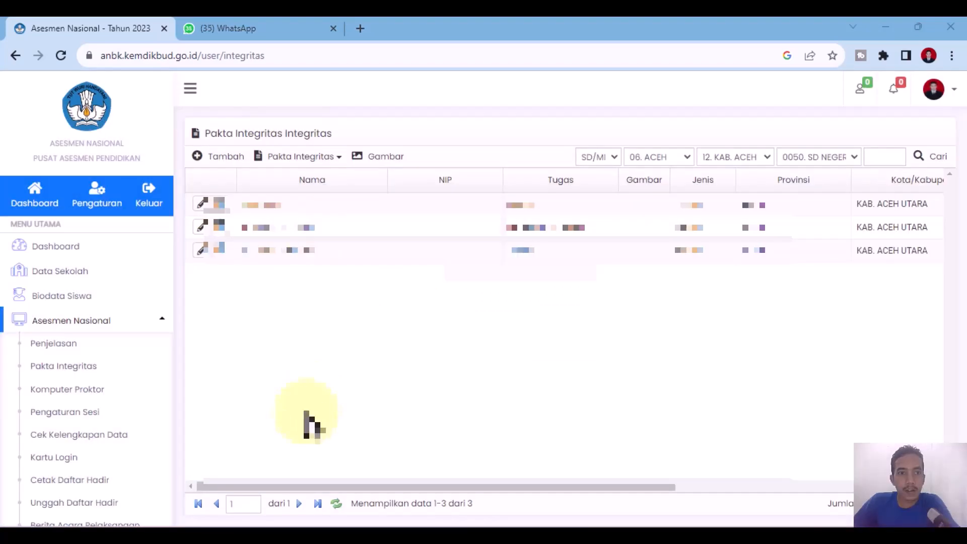
Step: Preview the printable integrity pact of the first listed person, check the whole document and return to the list
left_click(78, 366)
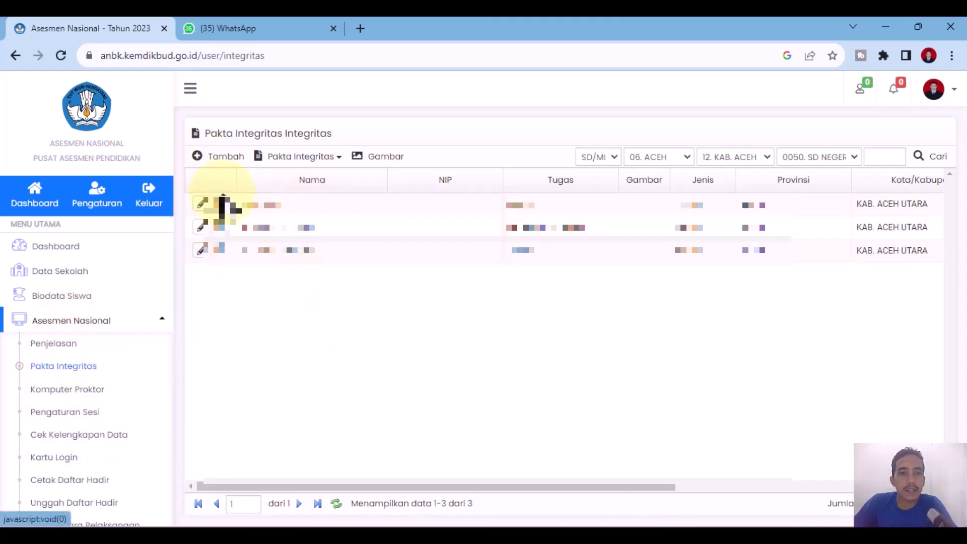
left_click(295, 211)
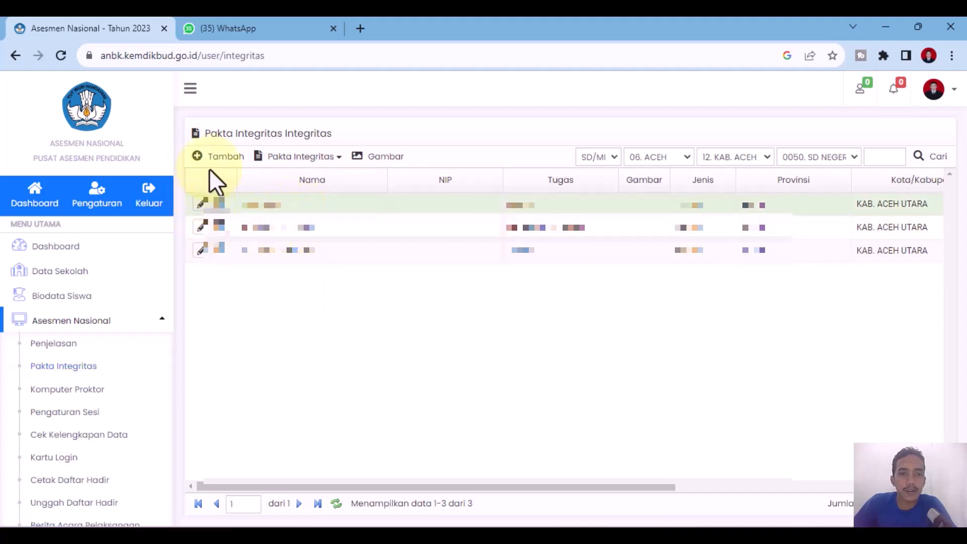
left_click(334, 160)
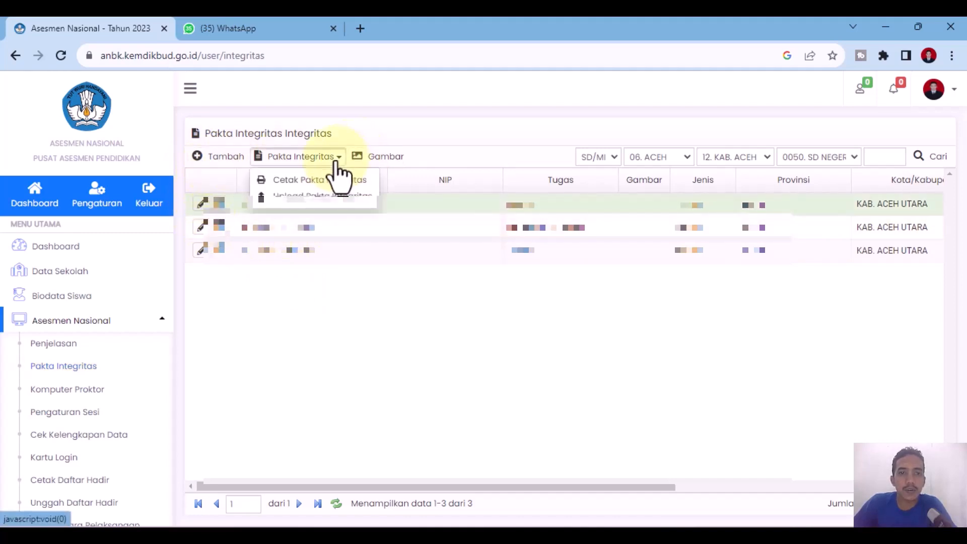
left_click(332, 187)
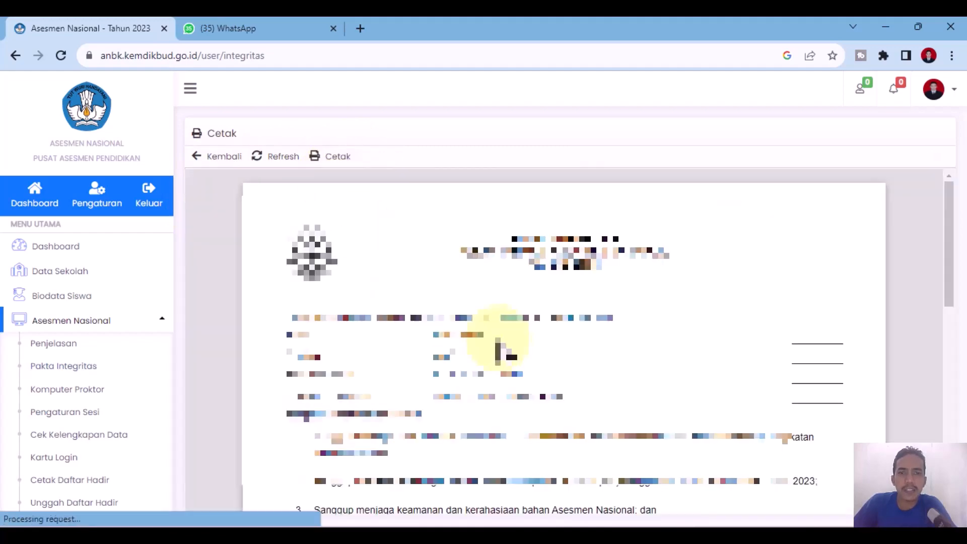
scroll(501, 343, "down", 3)
scroll(417, 479, "down", 5)
scroll(352, 352, "up", 10)
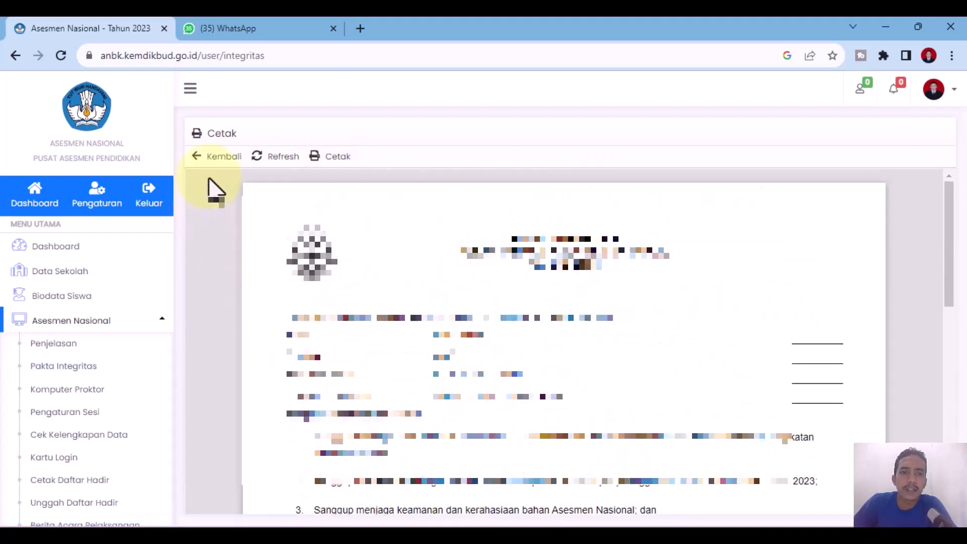
left_click(214, 157)
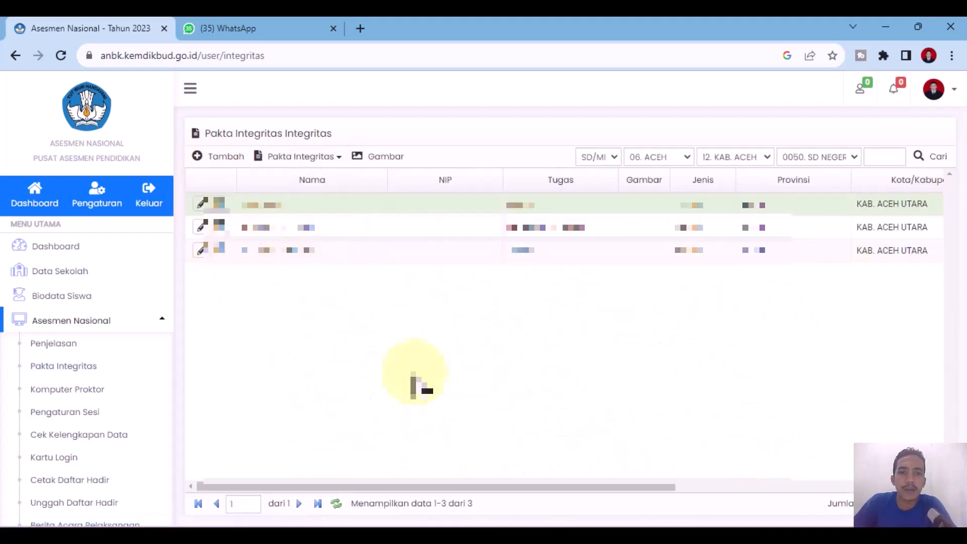
left_click(222, 161)
left_click(460, 320)
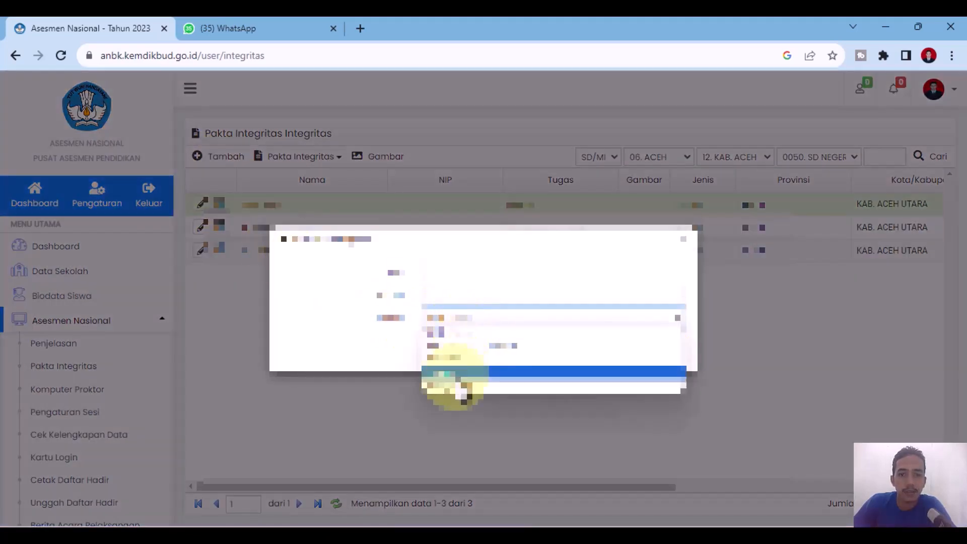
left_click(678, 227)
left_click(682, 237)
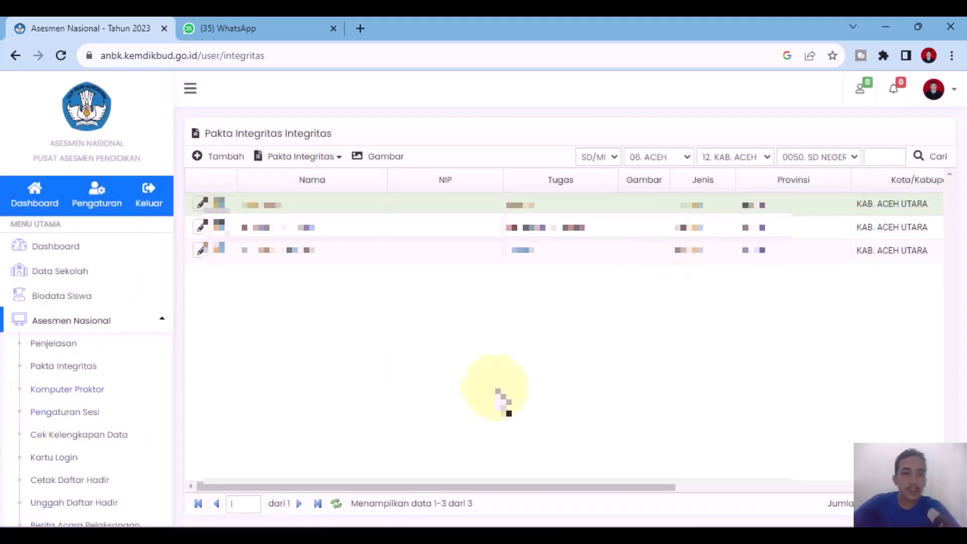
Step: Add a proctor computer under Komputer Proktor with 29 clients, 1 Ruang and the room name "Ruang lab", and save it
left_click(97, 412)
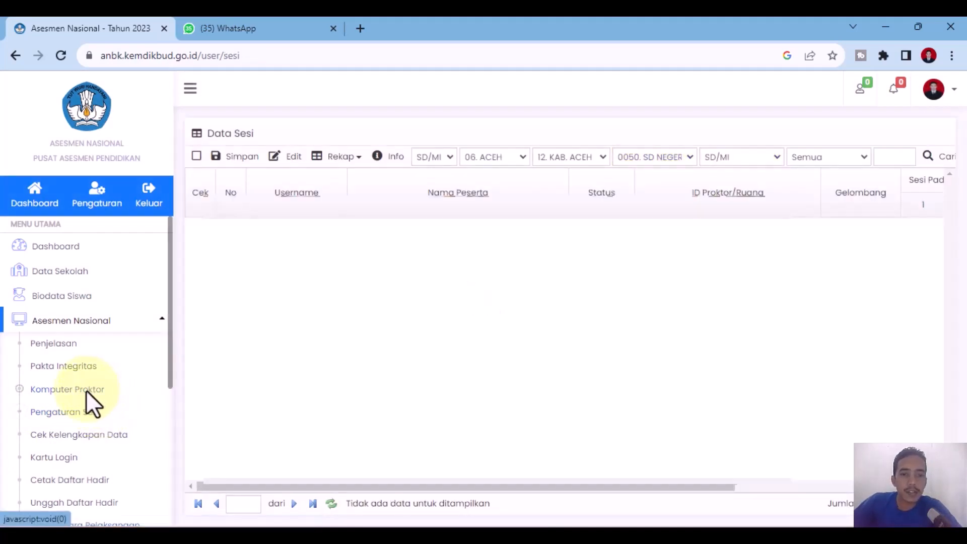
left_click(86, 390)
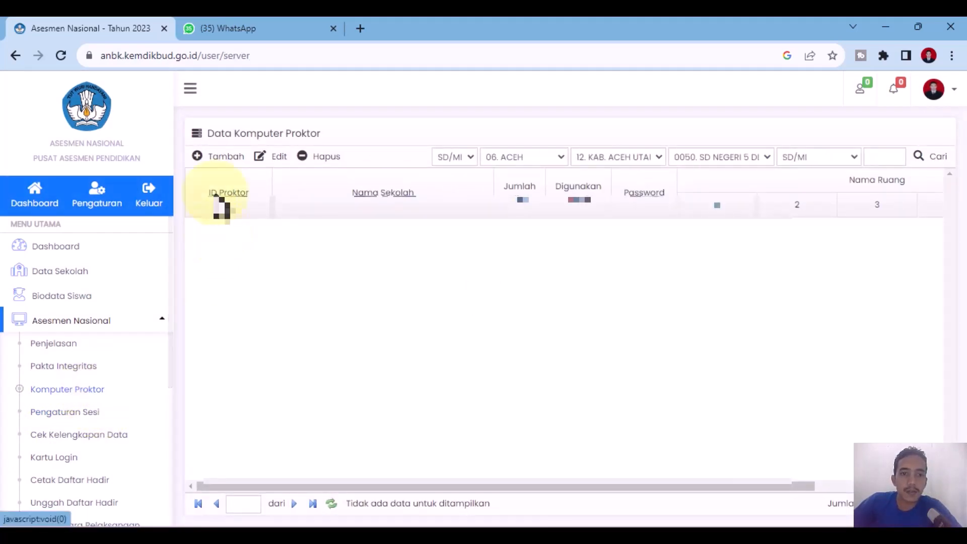
left_click(217, 157)
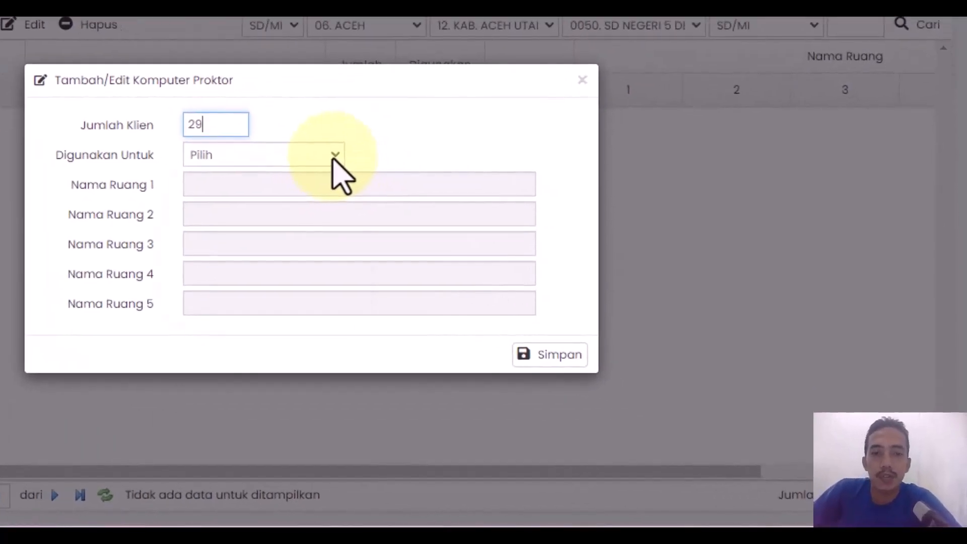
left_click(335, 156)
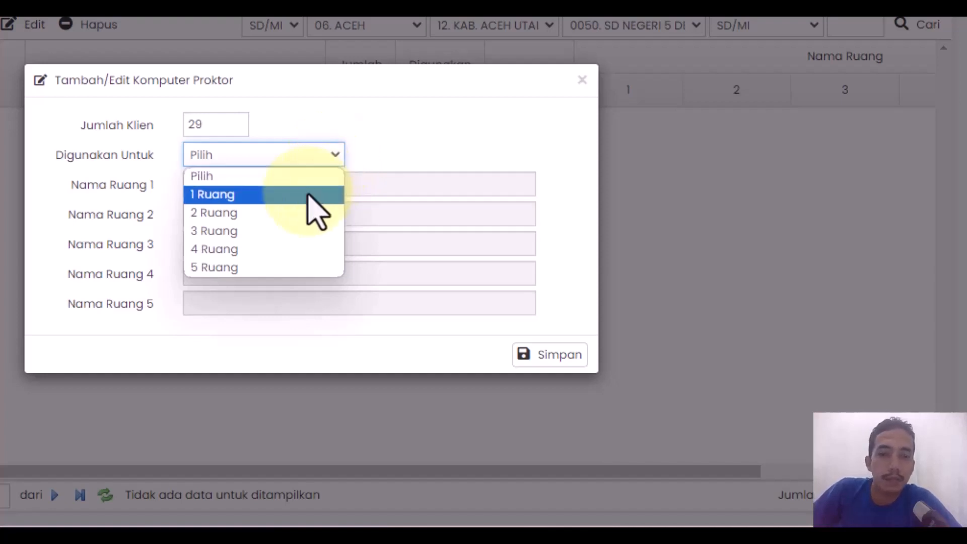
left_click(316, 195)
type("Ruang lab")
left_click(547, 355)
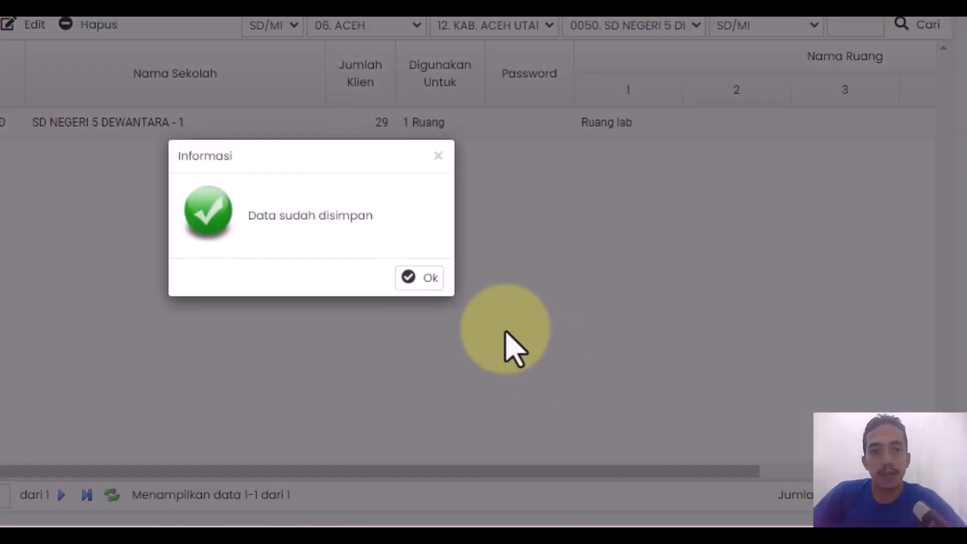
left_click(422, 281)
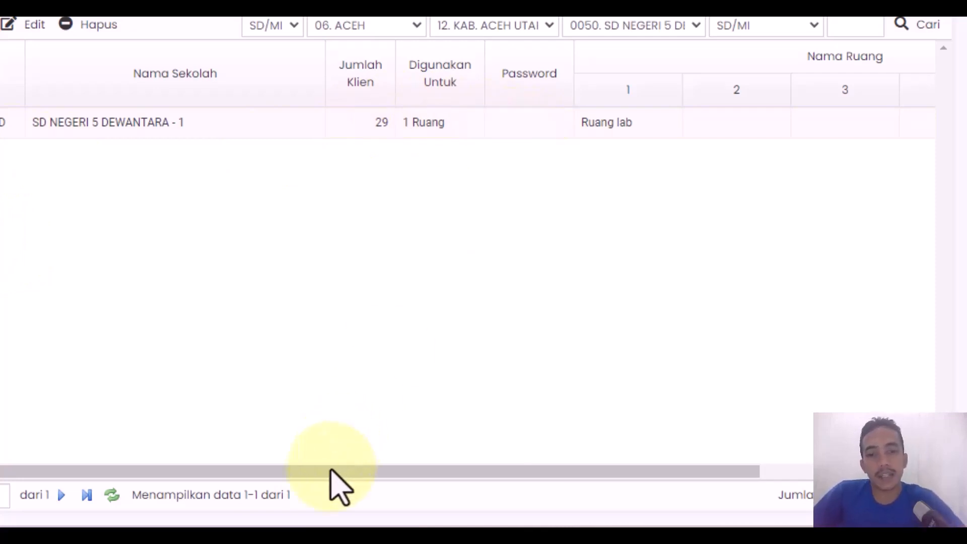
left_click_drag(334, 472, 411, 472)
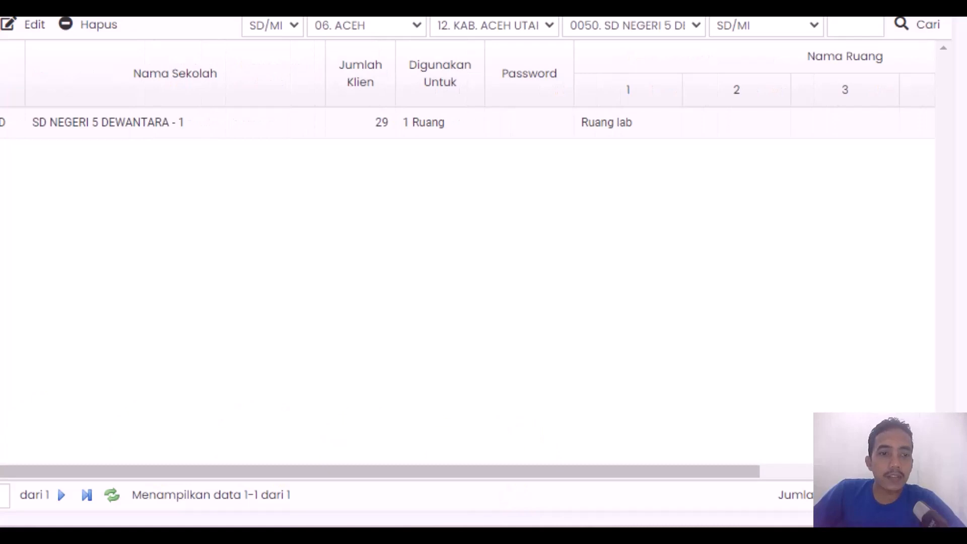
Step: Examine Pengaturan Sesi and Cek Kelengkapan Data for the participants' session assignments and data completeness
left_click(31, 409)
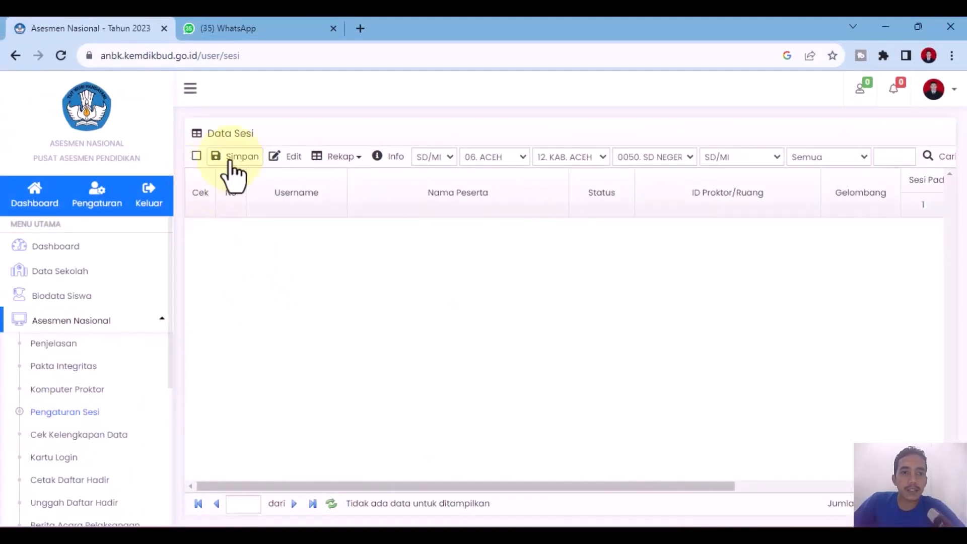
left_click(85, 434)
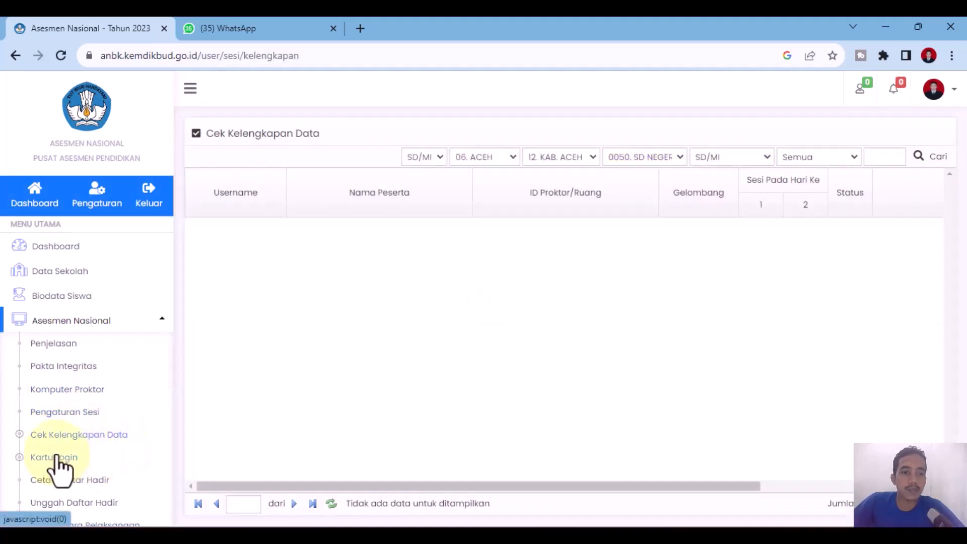
scroll(76, 443, "down", 3)
scroll(56, 362, "up", 3)
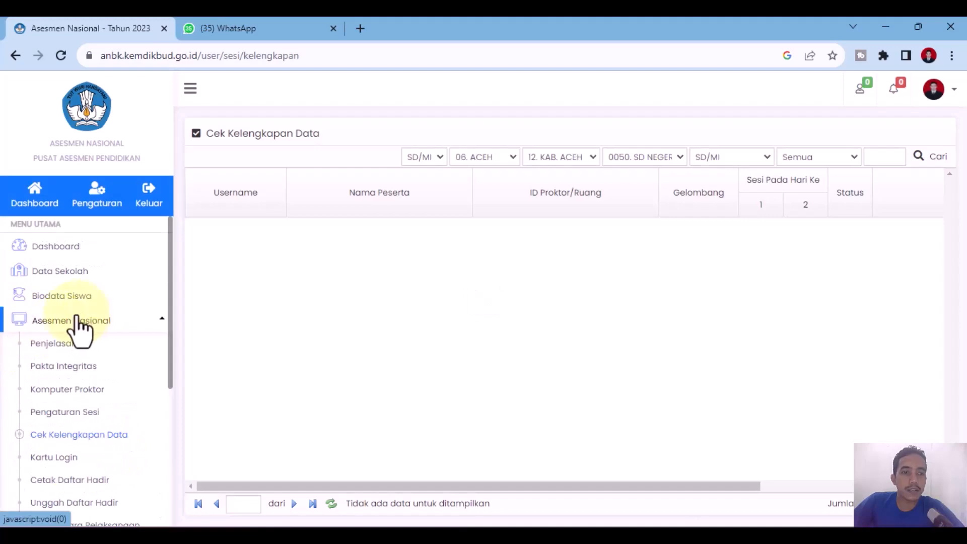
Step: Open the Dashboard and read the technical teams' tasks in the "PERSIAPAN PELAKSANAAN SIMULASI SD" announcement
left_click(75, 325)
left_click(71, 254)
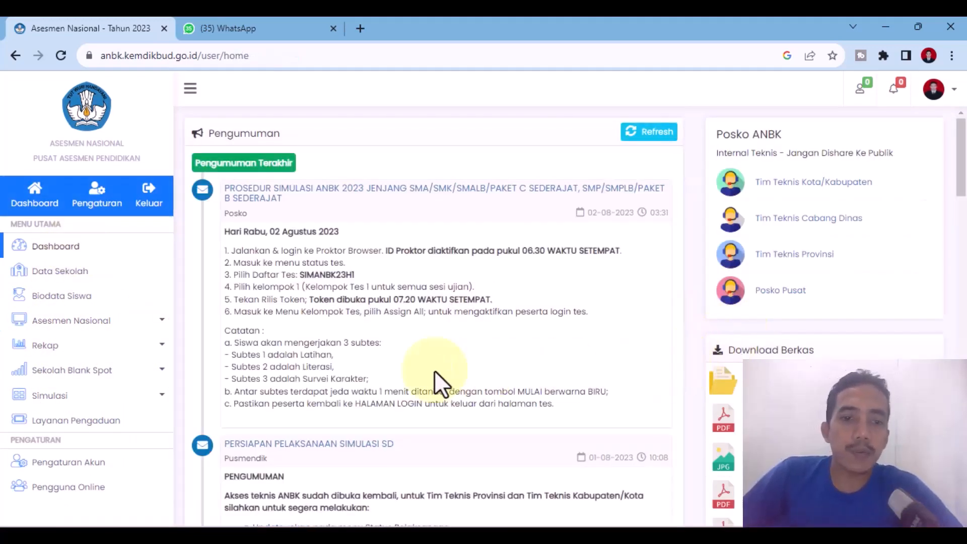
scroll(438, 382, "down", 4)
scroll(561, 363, "down", 3)
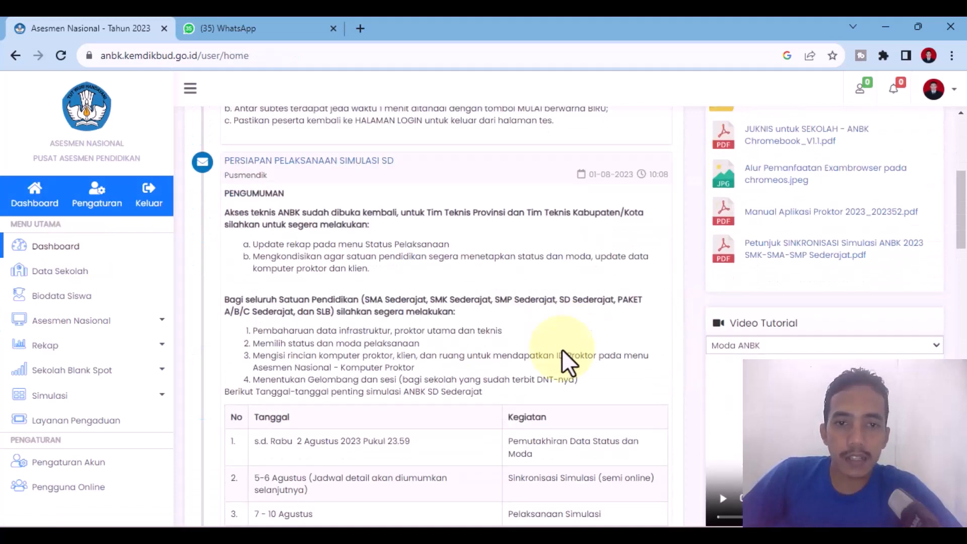
scroll(962, 247, "up", 1)
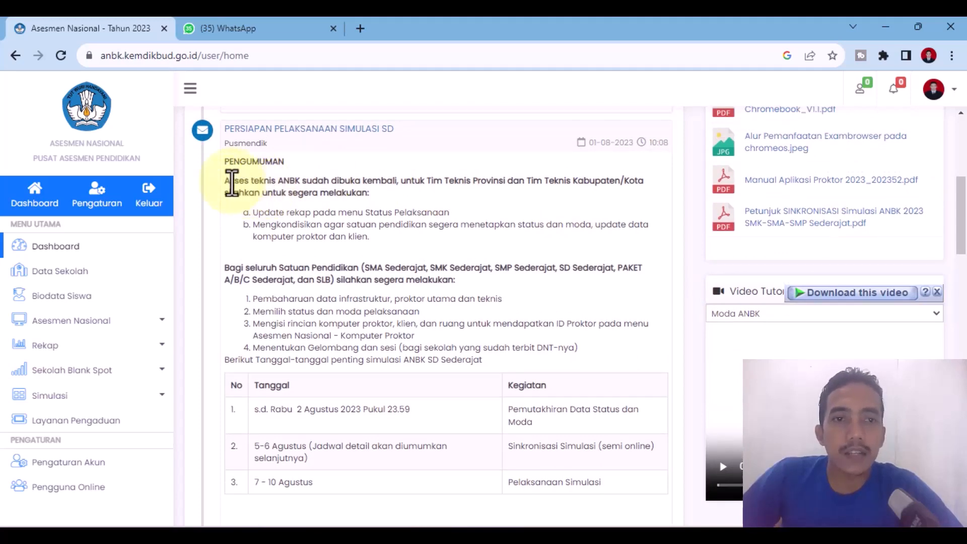
left_click_drag(225, 181, 411, 181)
left_click(404, 197)
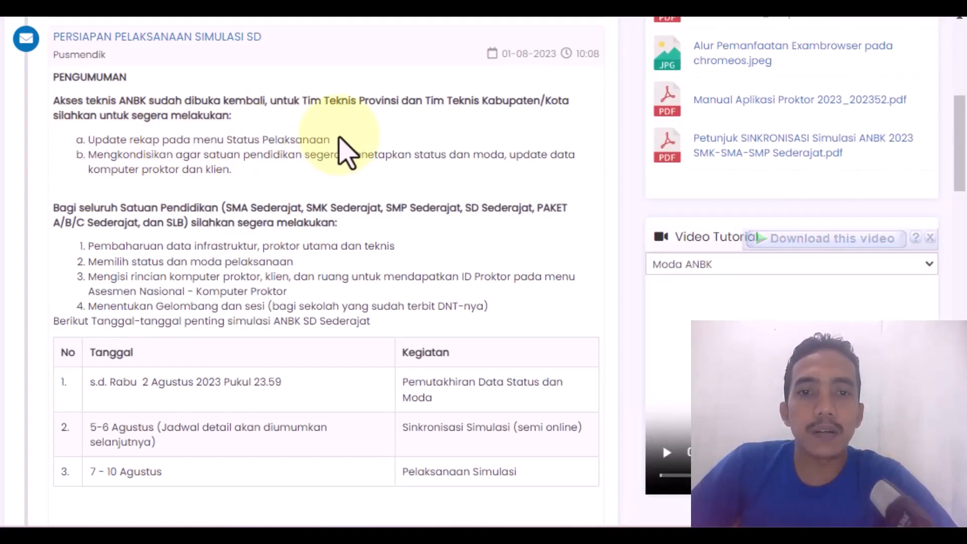
left_click_drag(89, 154, 236, 156)
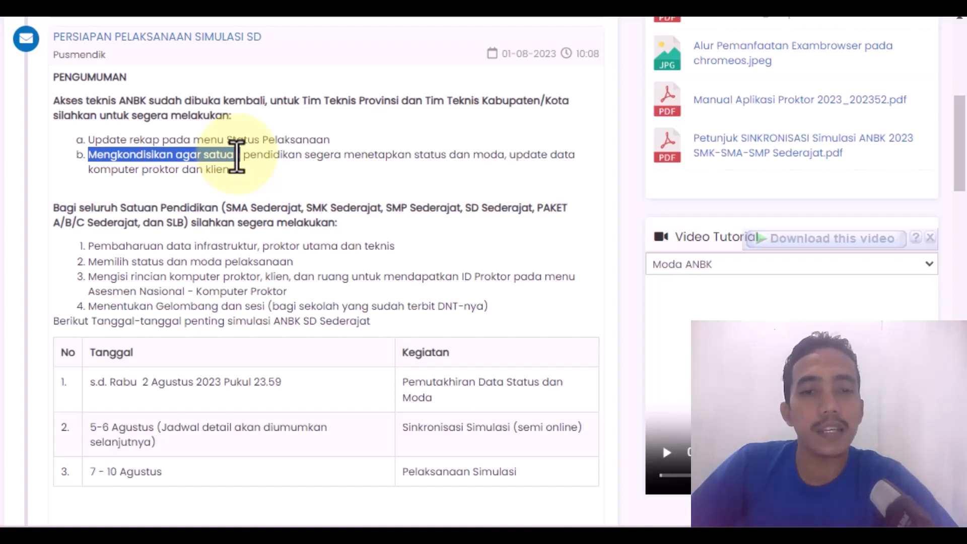
left_click(238, 175)
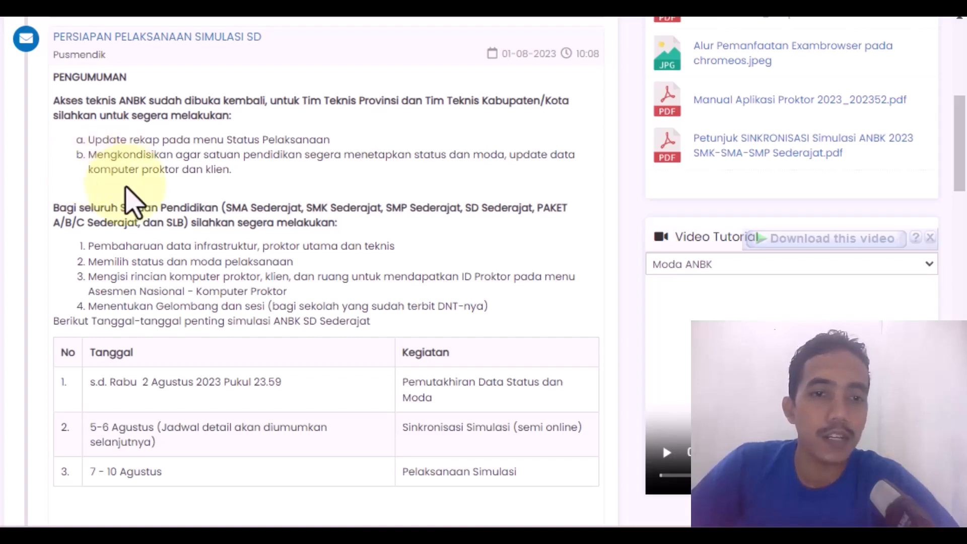
Step: Examine the four tasks listed for all Satuan Pendidikan in the SD simulation announcement, from infrastructure data to Gelombang and sesi
left_click_drag(89, 246, 381, 247)
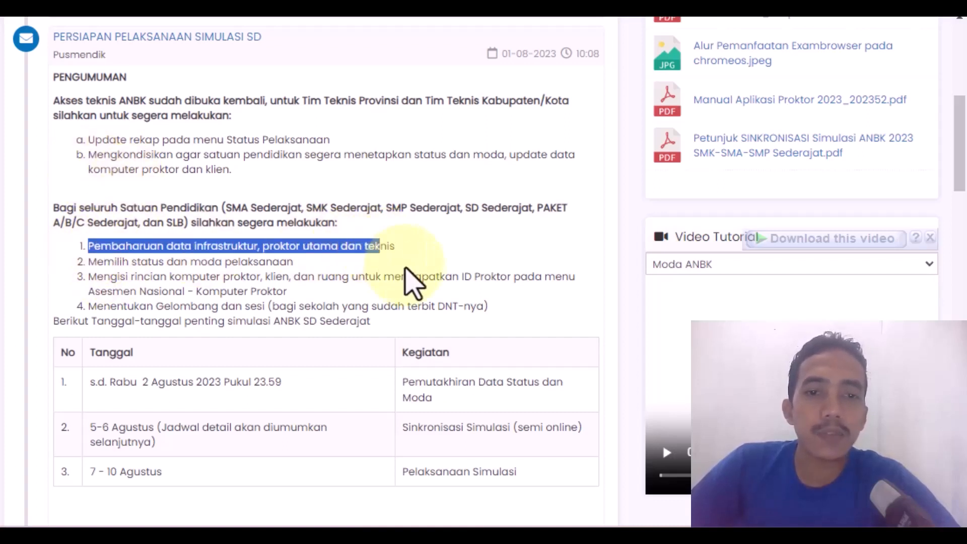
left_click(410, 280)
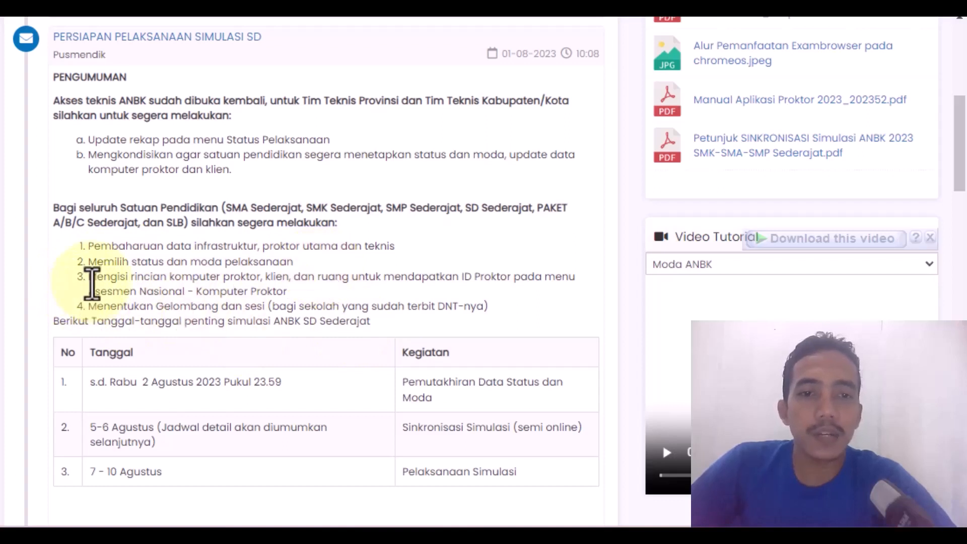
left_click_drag(92, 284, 277, 281)
left_click(337, 309)
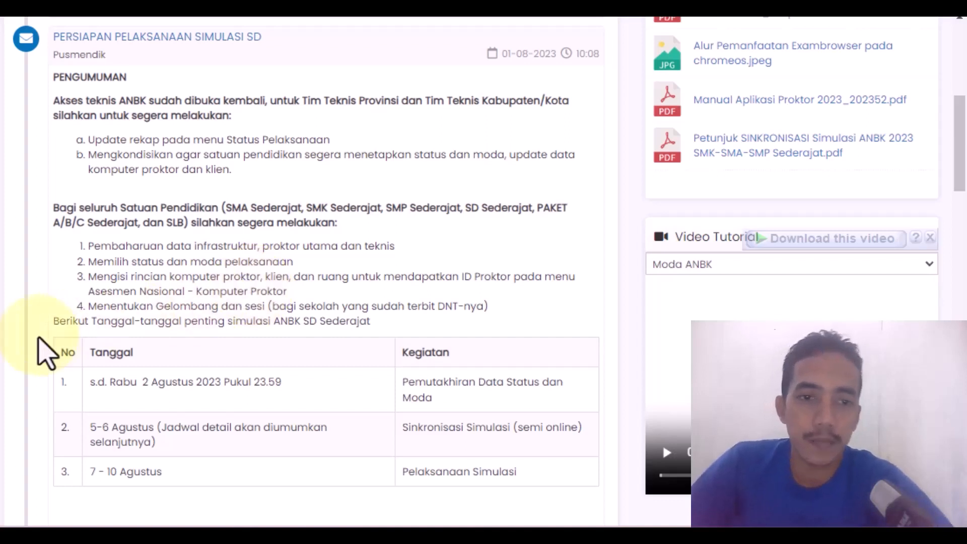
left_click_drag(93, 312, 391, 322)
left_click(346, 310)
left_click(412, 313)
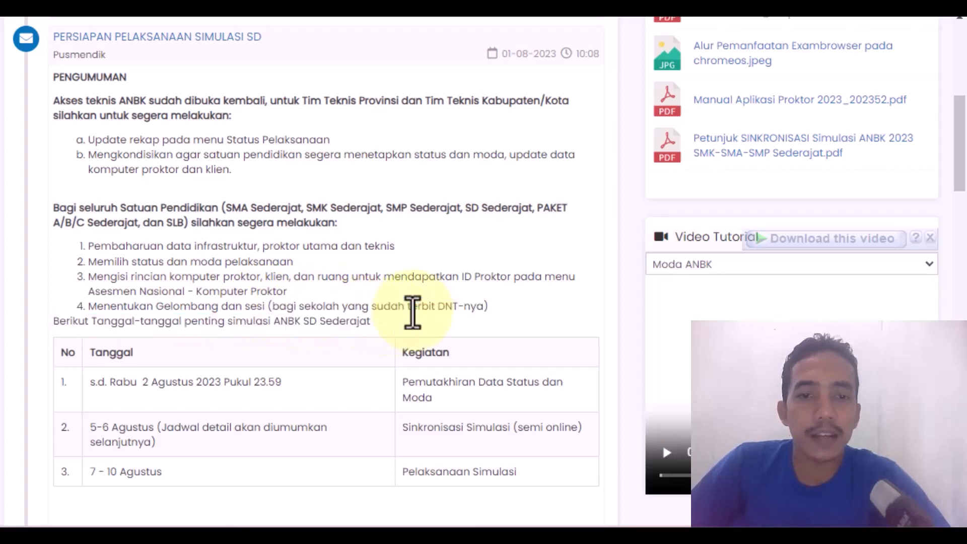
scroll(412, 312, "down", 2)
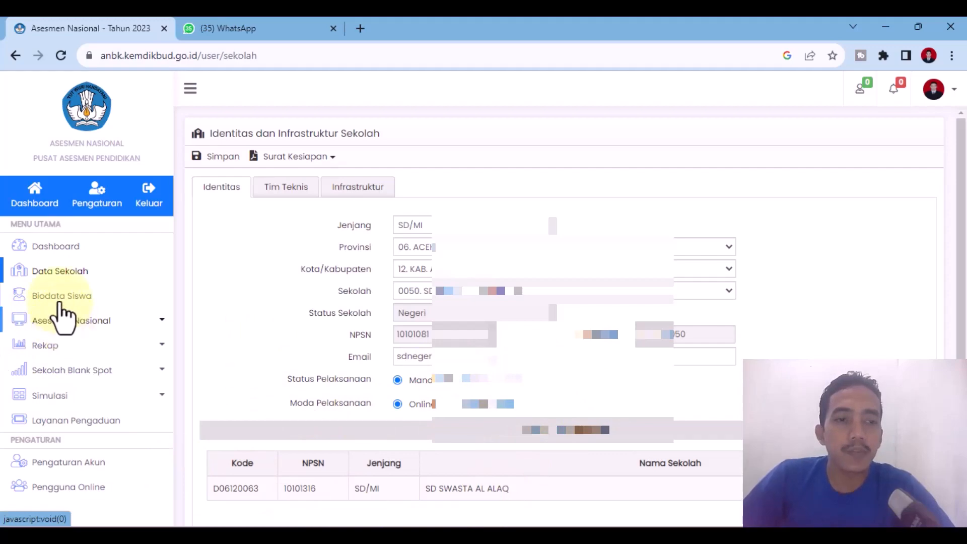
Step: Return to the Dashboard announcements and examine the table of important dates for the SD Sederajat ANBK simulation
left_click(53, 248)
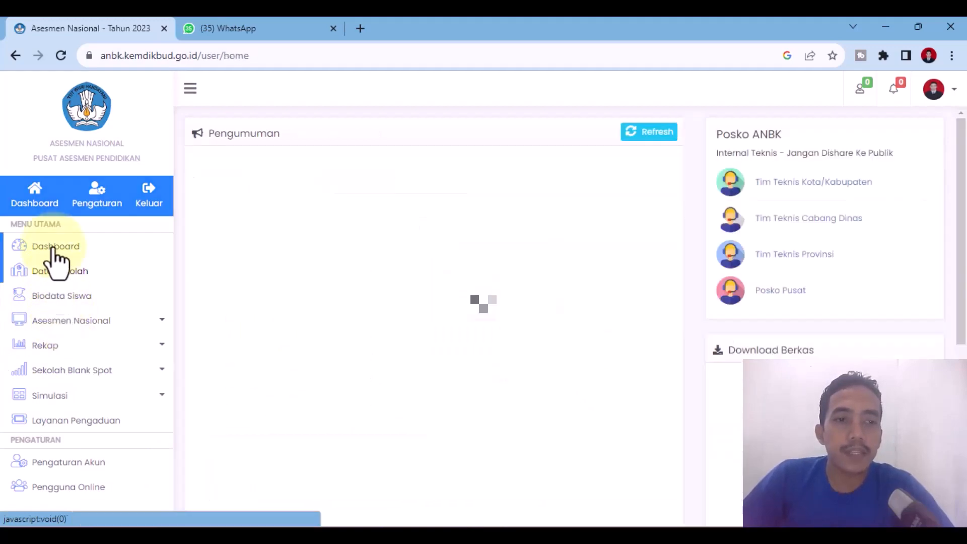
scroll(415, 363, "down", 8)
scroll(415, 371, "down", 3)
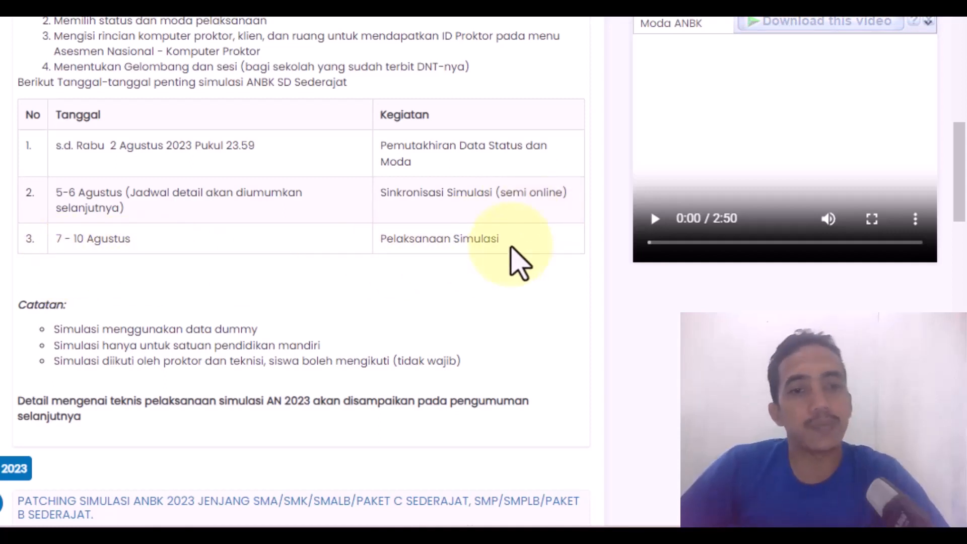
scroll(403, 403, "up", 4)
scroll(368, 408, "down", 2)
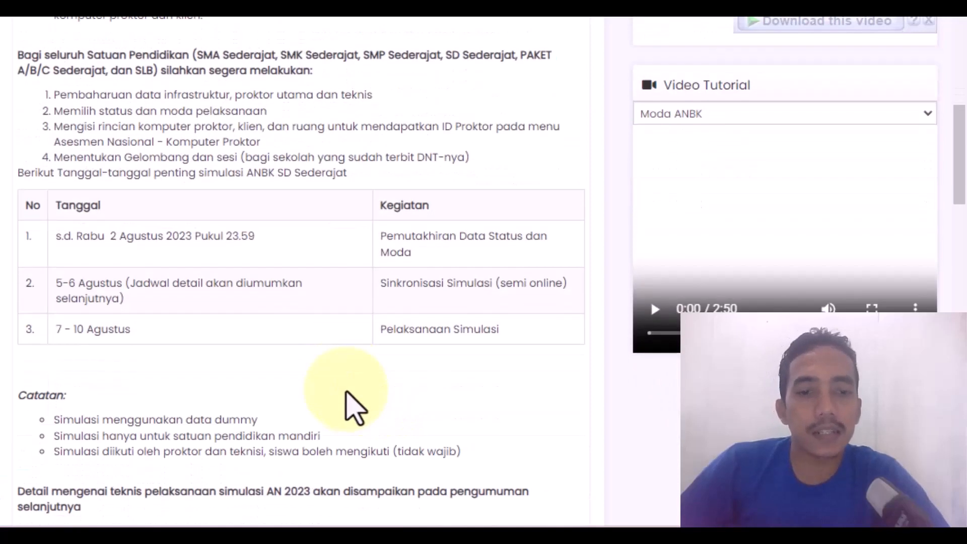
scroll(347, 413, "down", 2)
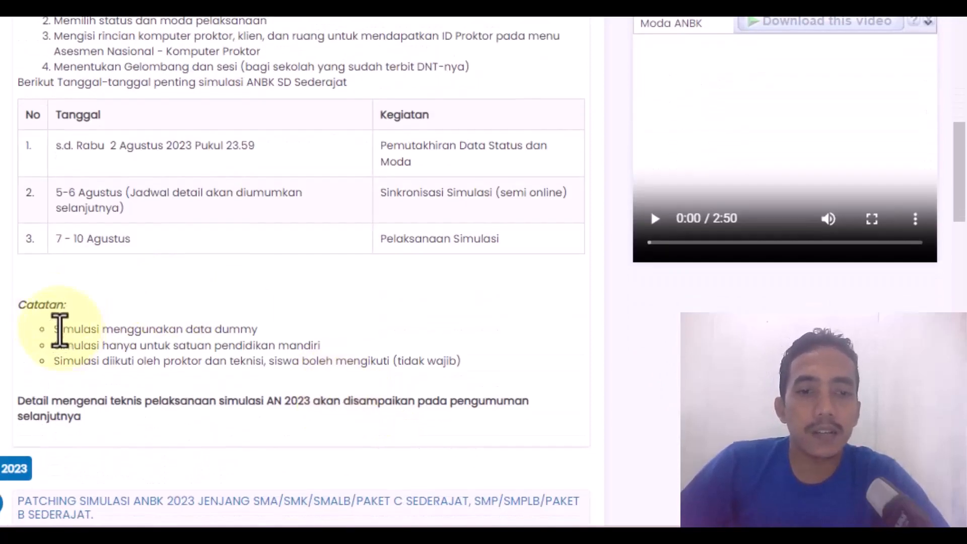
Step: Read the three Catatan points under the SD simulation schedule about the simulation's data, eligible schools and participants
left_click_drag(60, 331, 185, 324)
left_click(304, 330)
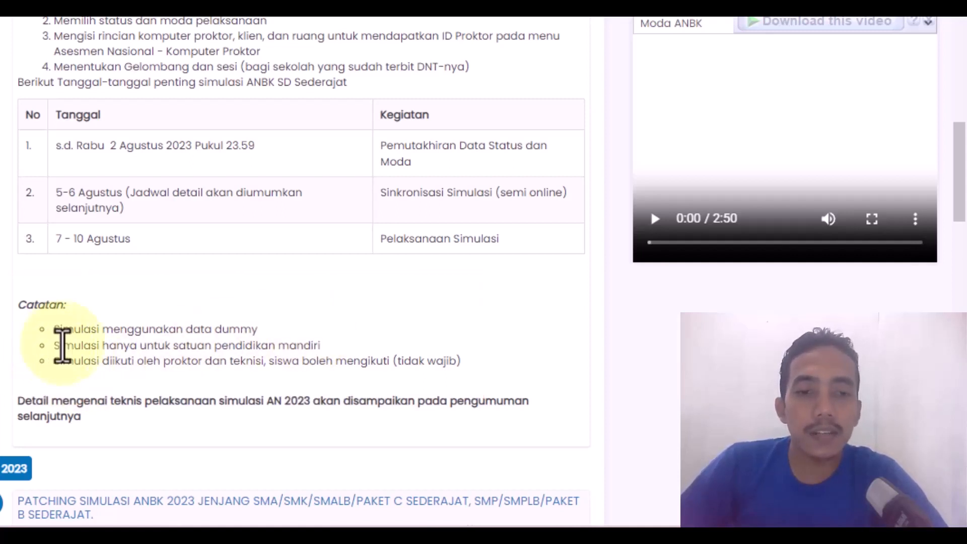
left_click_drag(53, 345, 349, 343)
left_click(431, 360)
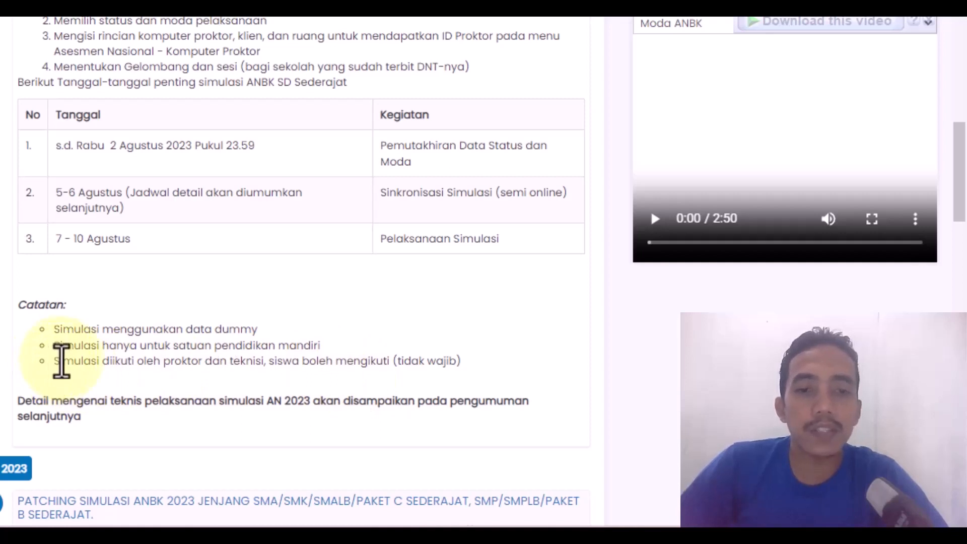
left_click_drag(62, 361, 397, 361)
left_click(492, 352)
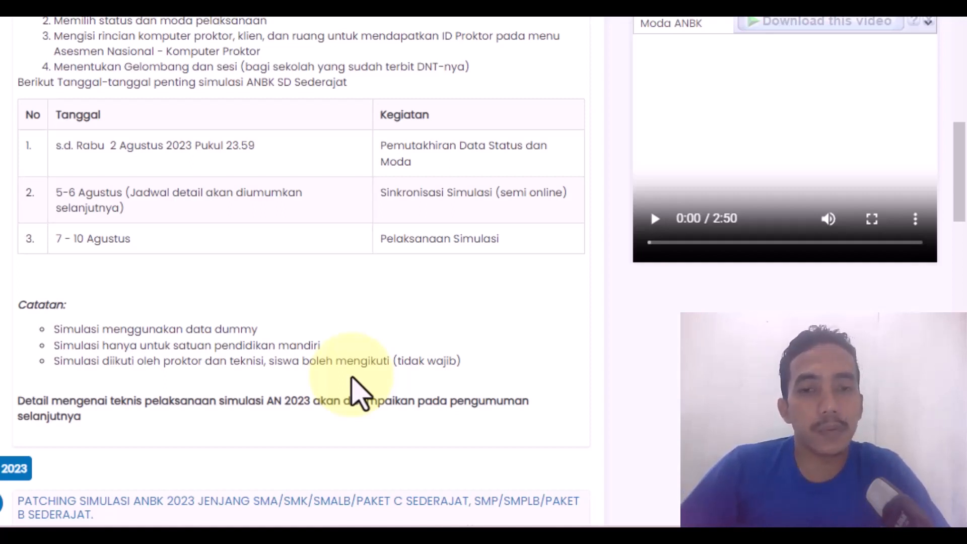
Step: Open the profile's account menu on the ANBK site
scroll(352, 379, "up", 2)
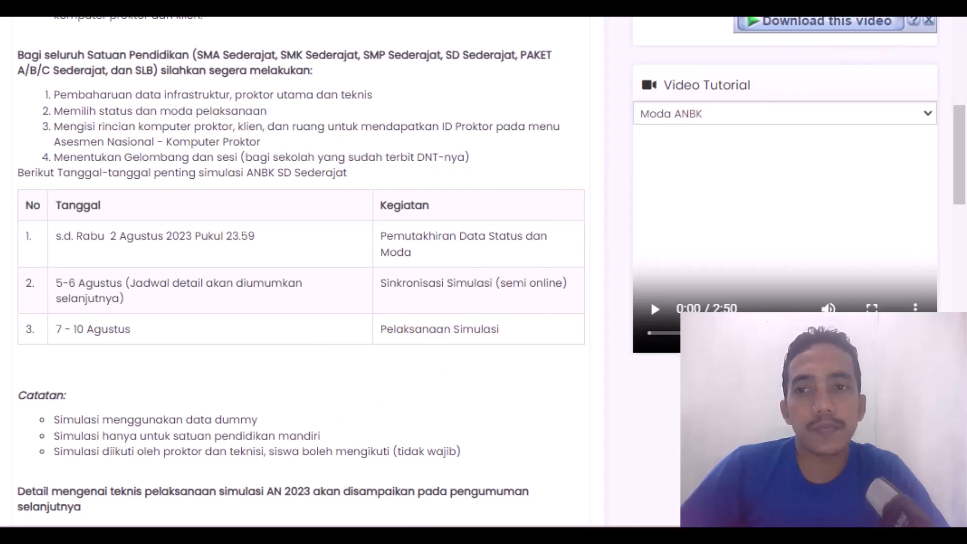
left_click(940, 17)
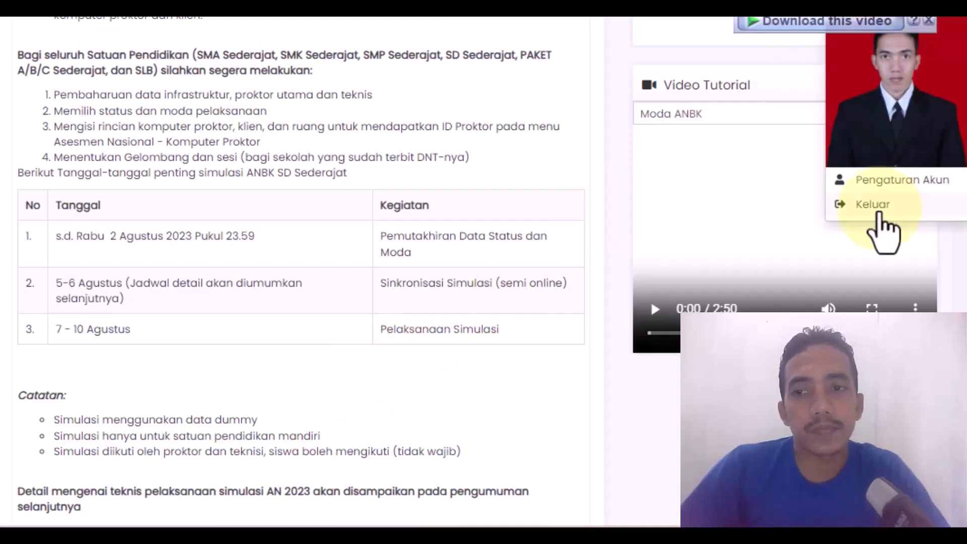